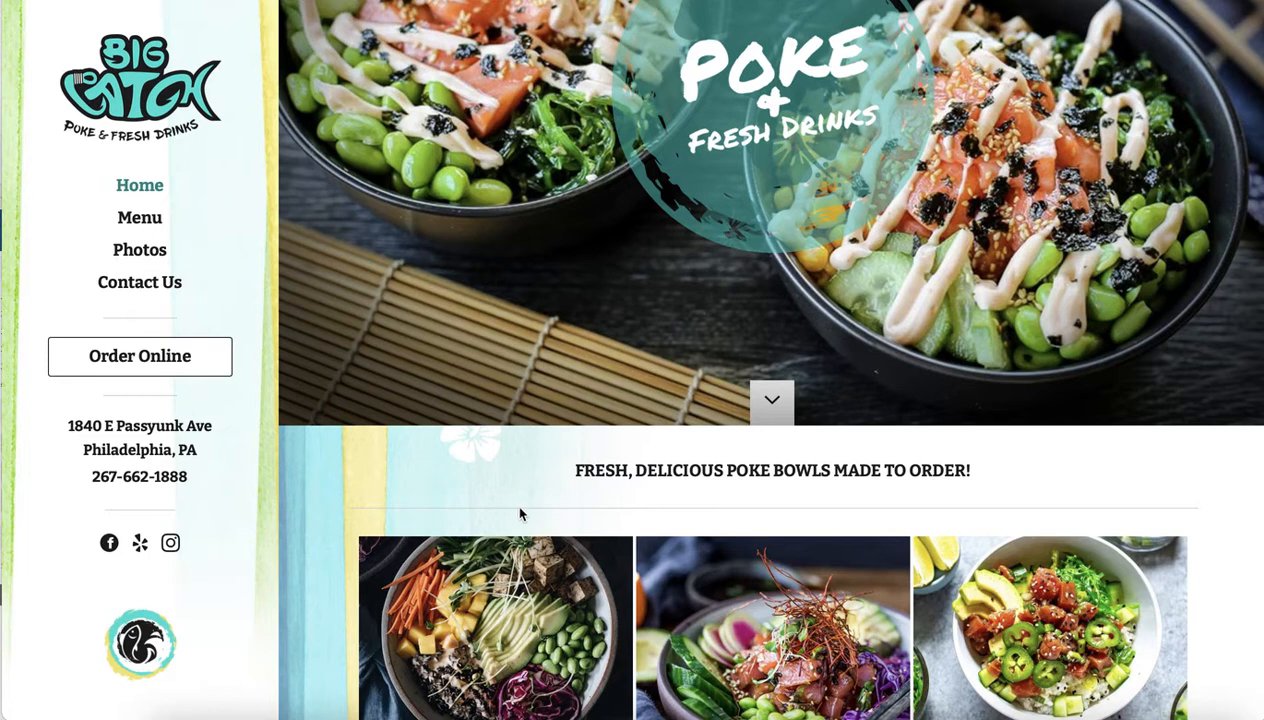
- Copy the Facebook page link from the Big Catch restaurant website
{"action": "scroll", "coordinate": [519, 514], "scroll_direction": "down", "scroll_amount": 1}
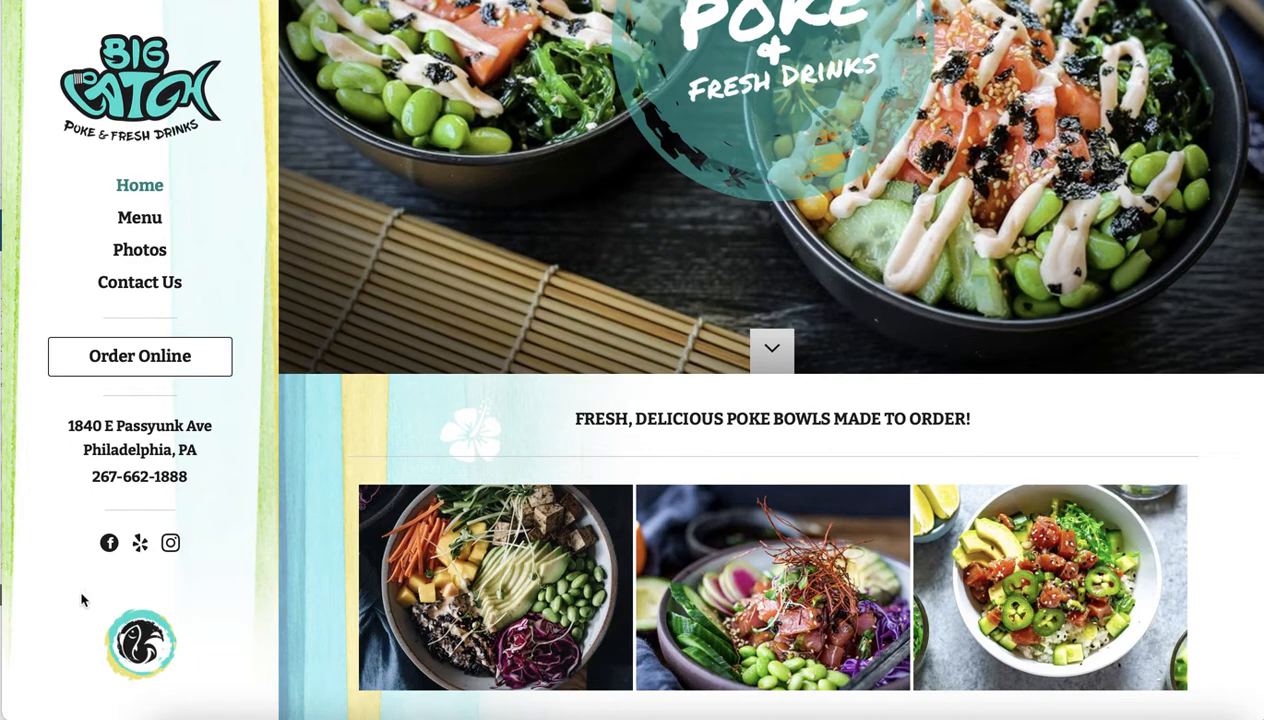
{"action": "right_click", "coordinate": [109, 550]}
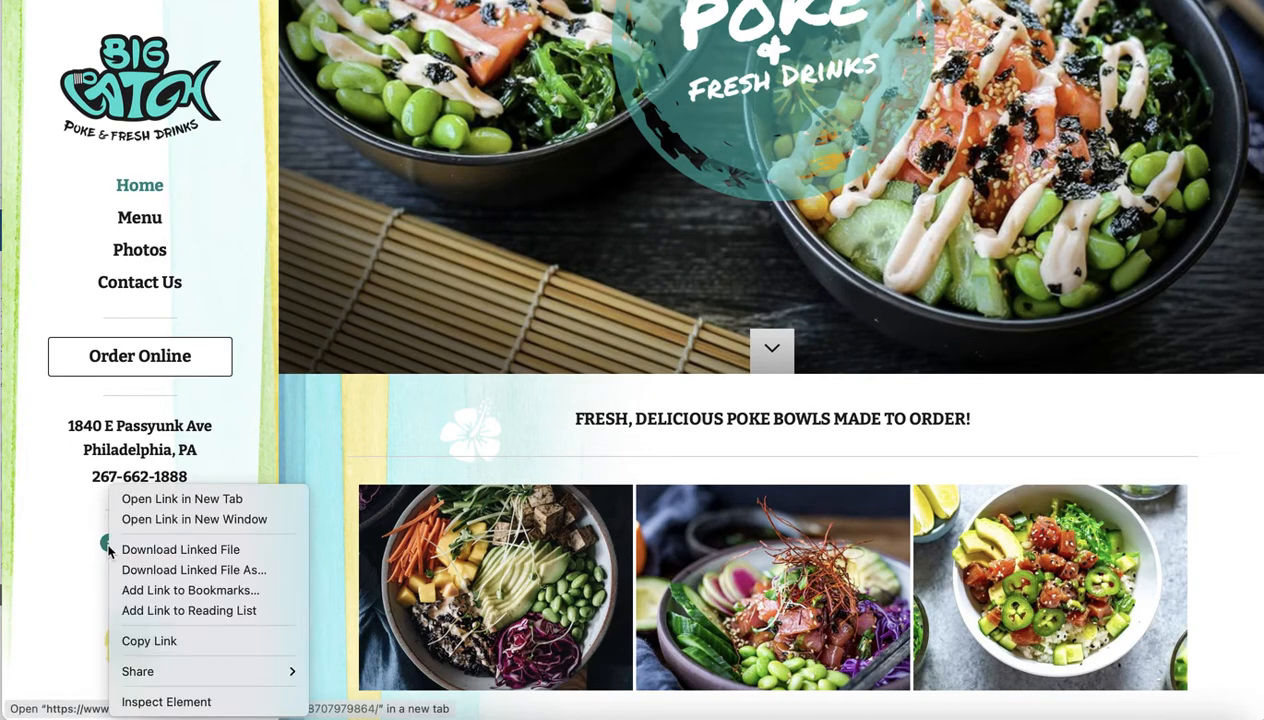
{"action": "left_click", "coordinate": [141, 642]}
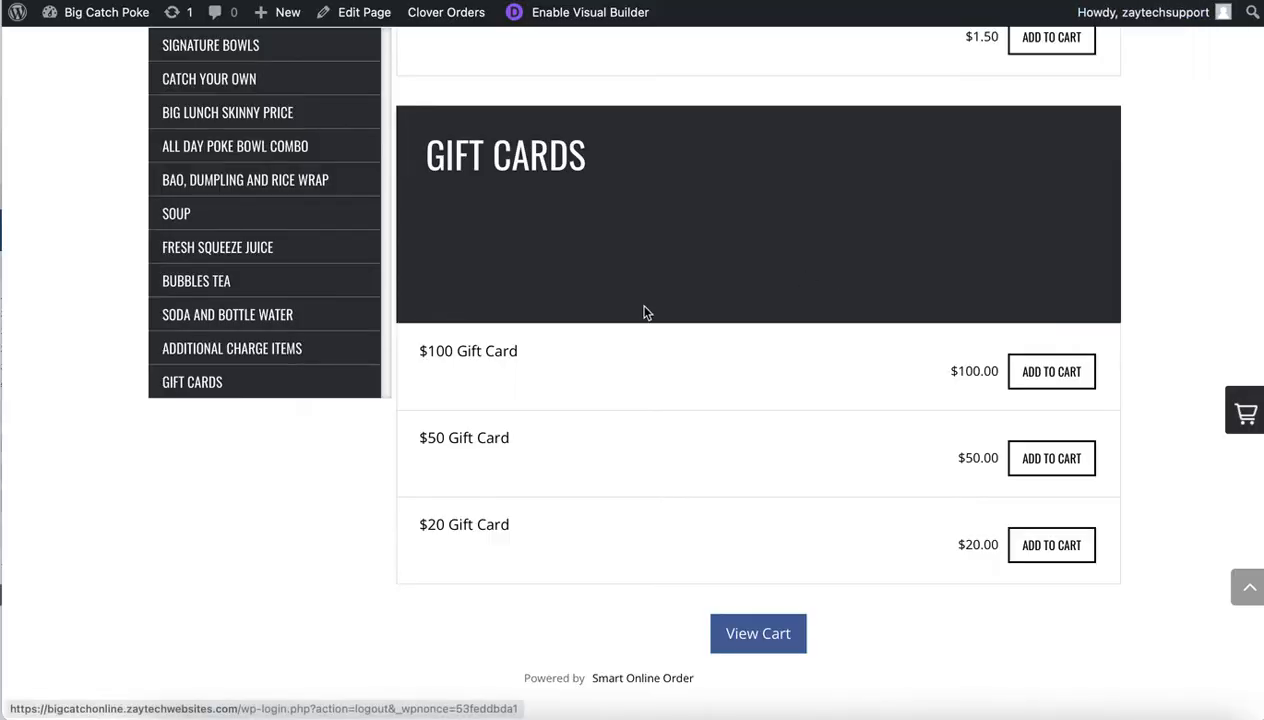
- Look through the Big Catch Poke online ordering page, from the header and menu categories down to the gift cards and footer
{"action": "scroll", "coordinate": [645, 312], "scroll_direction": "up", "scroll_amount": 10}
{"action": "scroll", "coordinate": [645, 312], "scroll_direction": "up", "scroll_amount": 15}
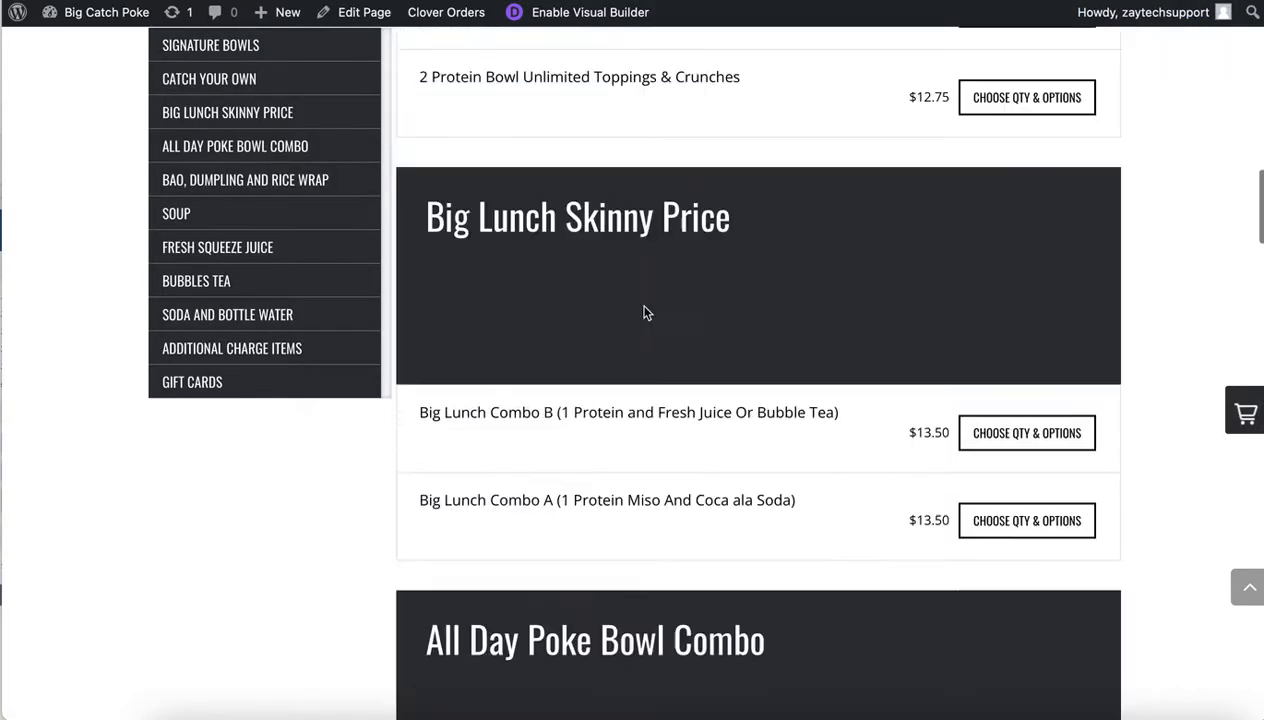
{"action": "scroll", "coordinate": [645, 313], "scroll_direction": "up", "scroll_amount": 6}
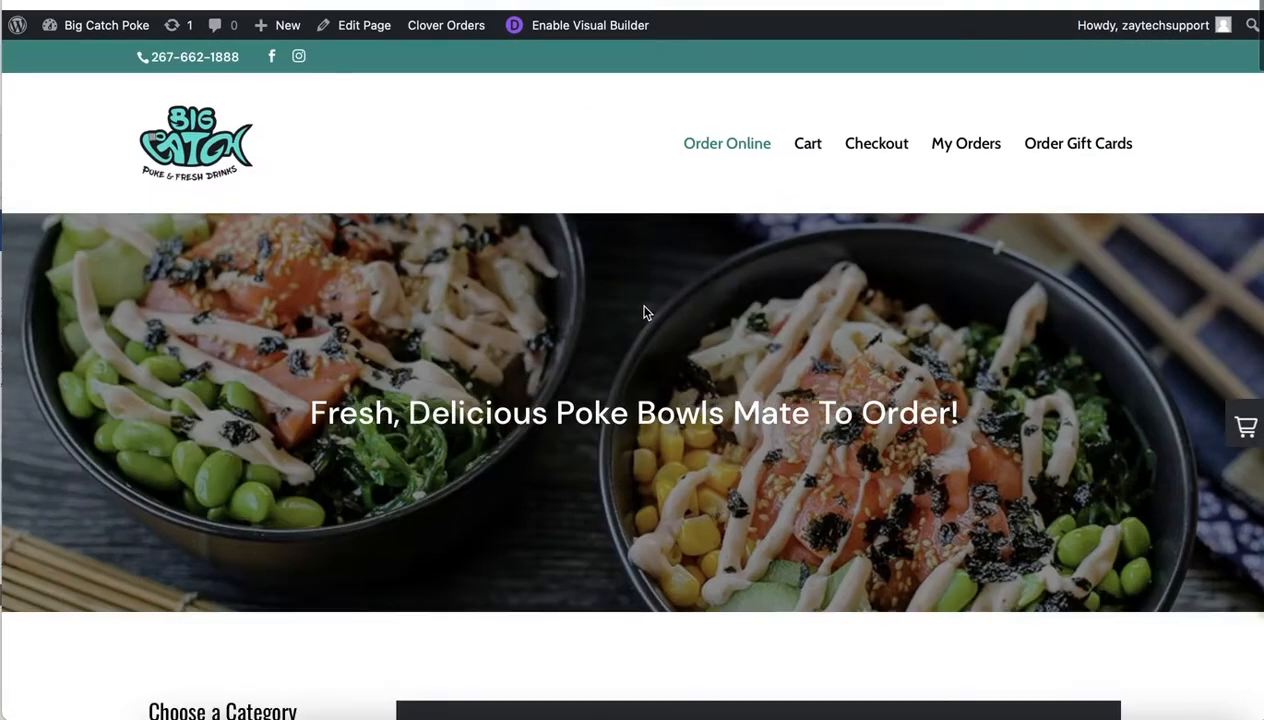
{"action": "scroll", "coordinate": [645, 313], "scroll_direction": "down", "scroll_amount": 6}
{"action": "scroll", "coordinate": [645, 313], "scroll_direction": "down", "scroll_amount": 20}
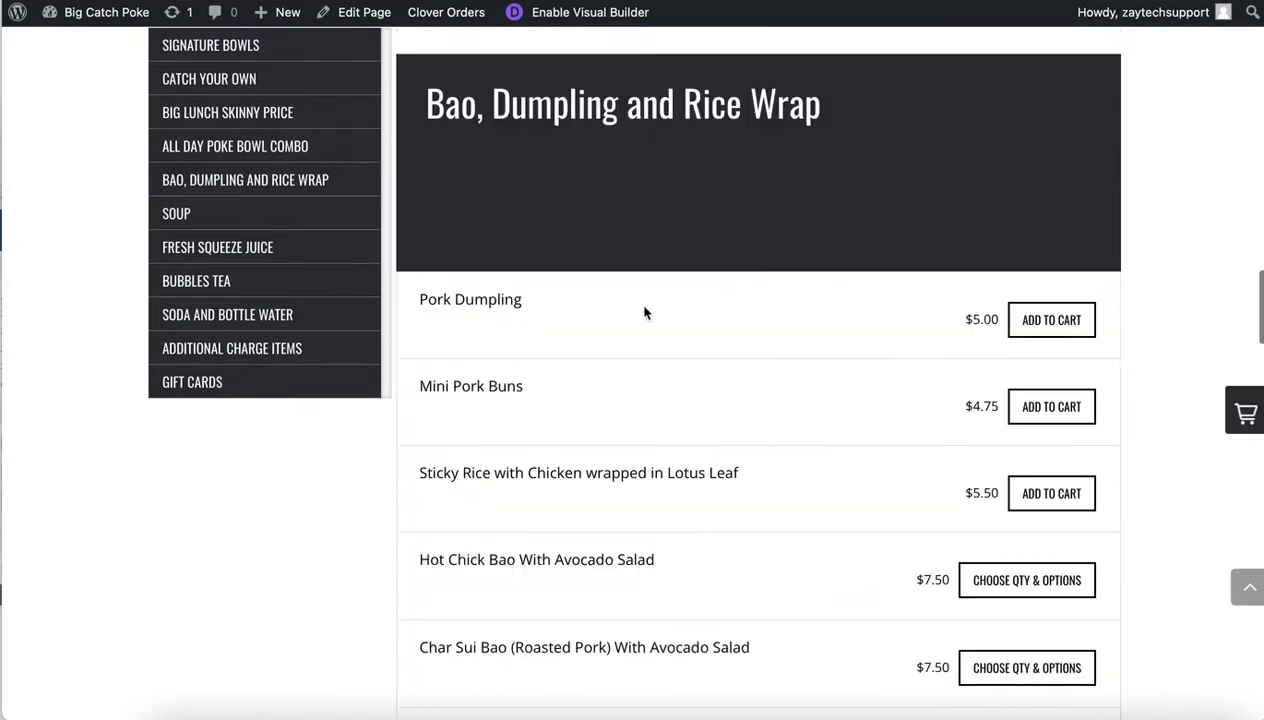
{"action": "scroll", "coordinate": [645, 313], "scroll_direction": "down", "scroll_amount": 12}
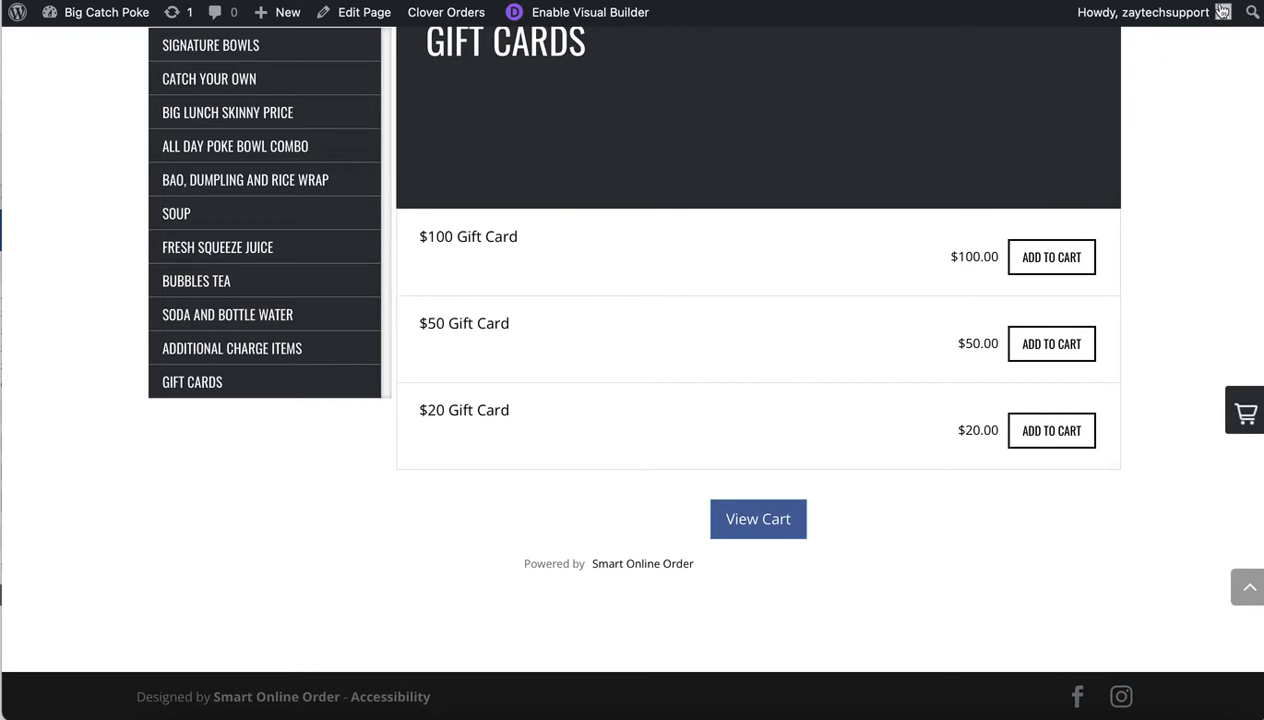
{"action": "scroll", "coordinate": [1222, 12], "scroll_direction": "up", "scroll_amount": 20}
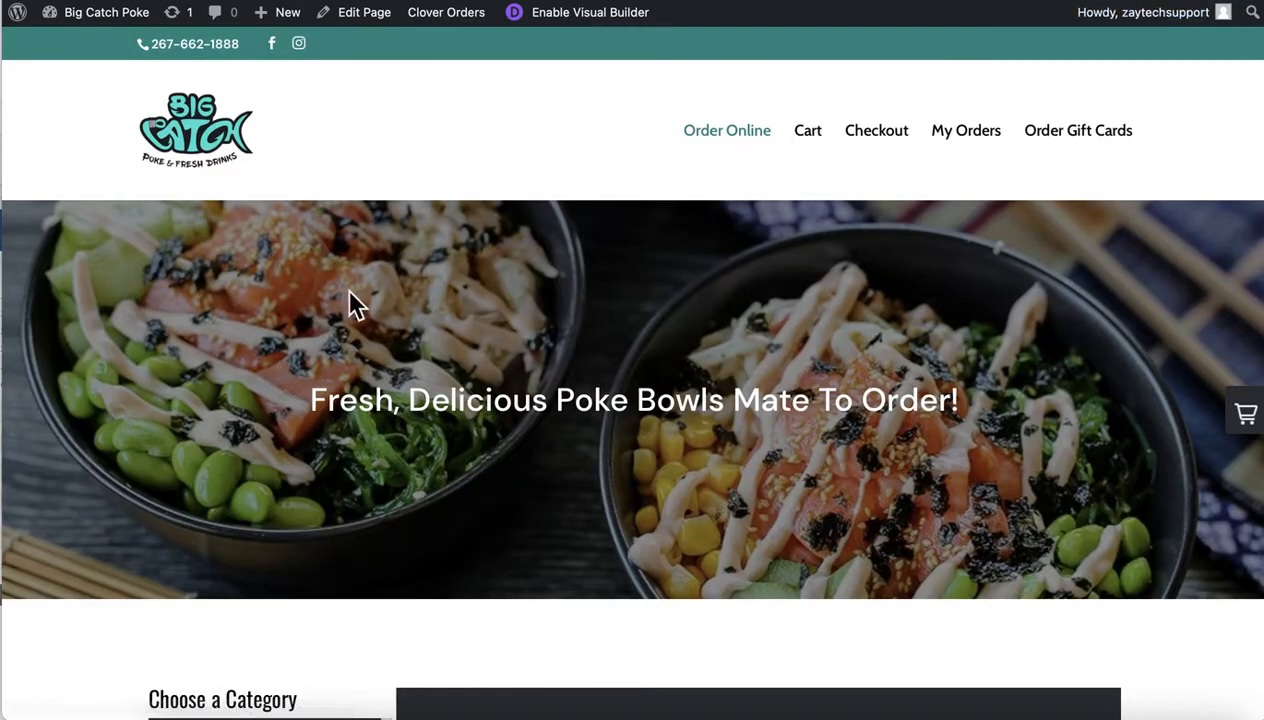
- Open the Divi Theme Options from the ordering site's WordPress dashboard
{"action": "mouse_move", "coordinate": [104, 24]}
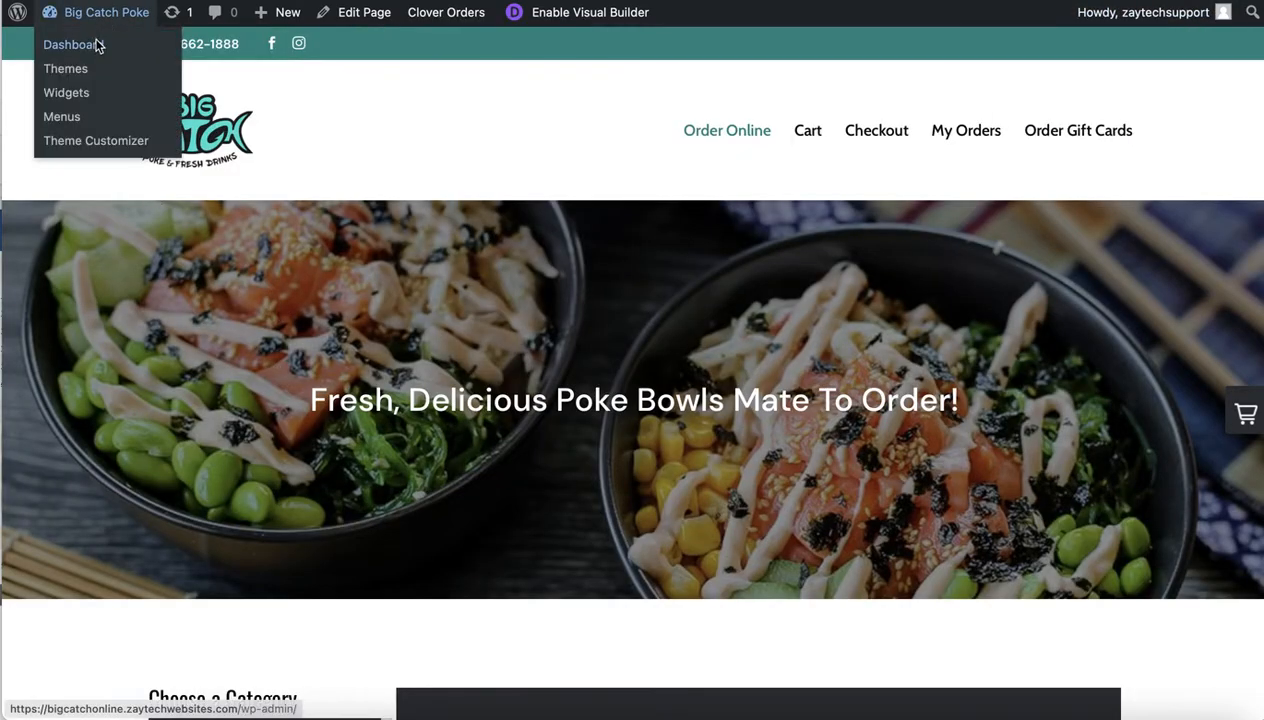
{"action": "left_click", "coordinate": [121, 45]}
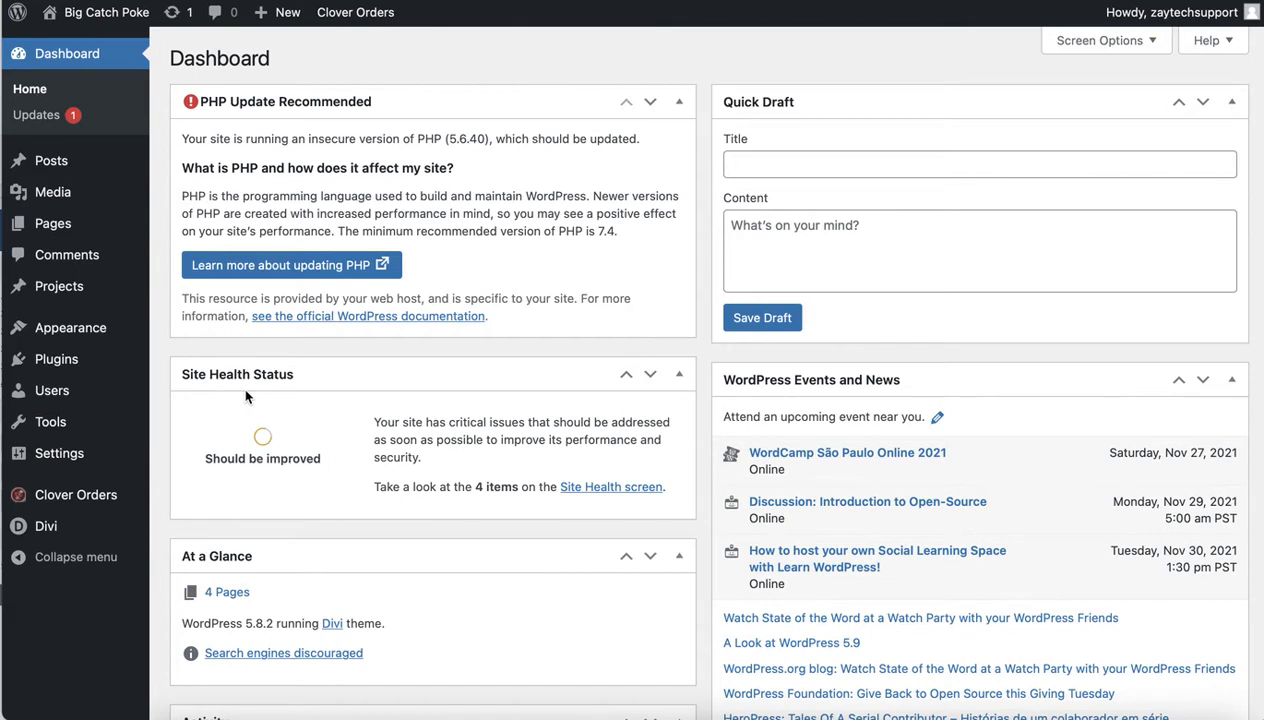
{"action": "mouse_move", "coordinate": [42, 530]}
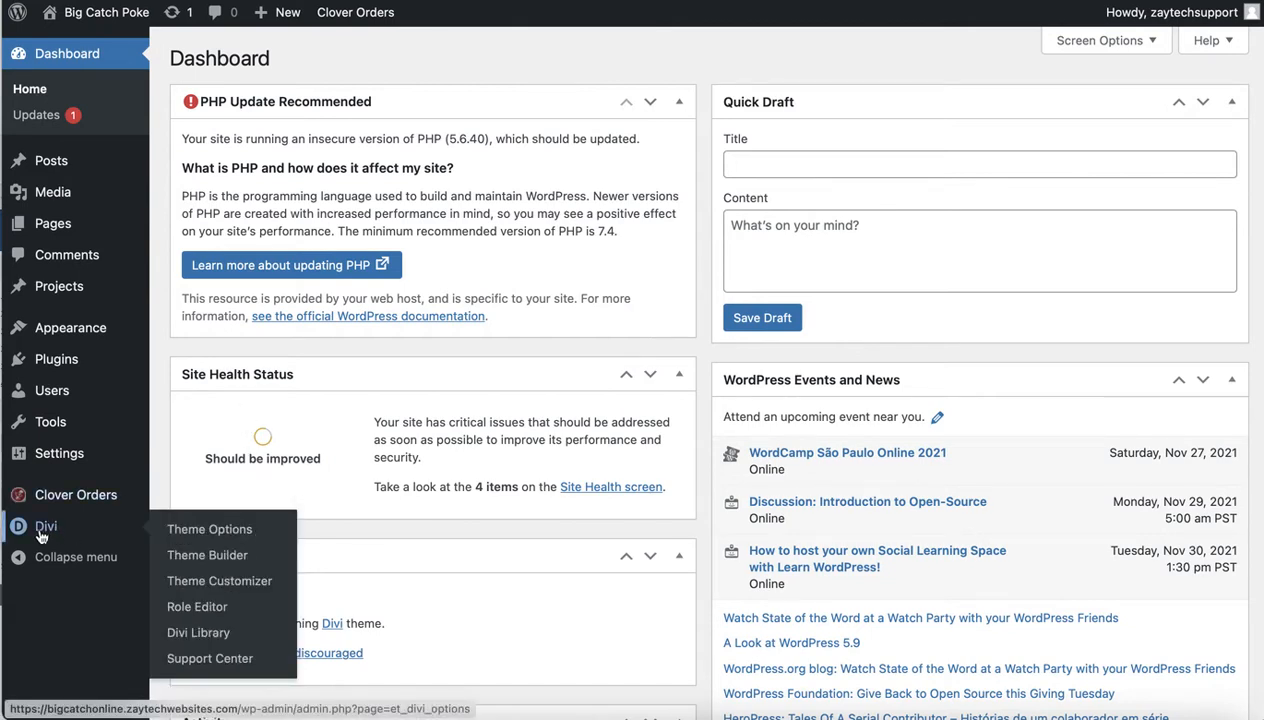
{"action": "left_click", "coordinate": [206, 531]}
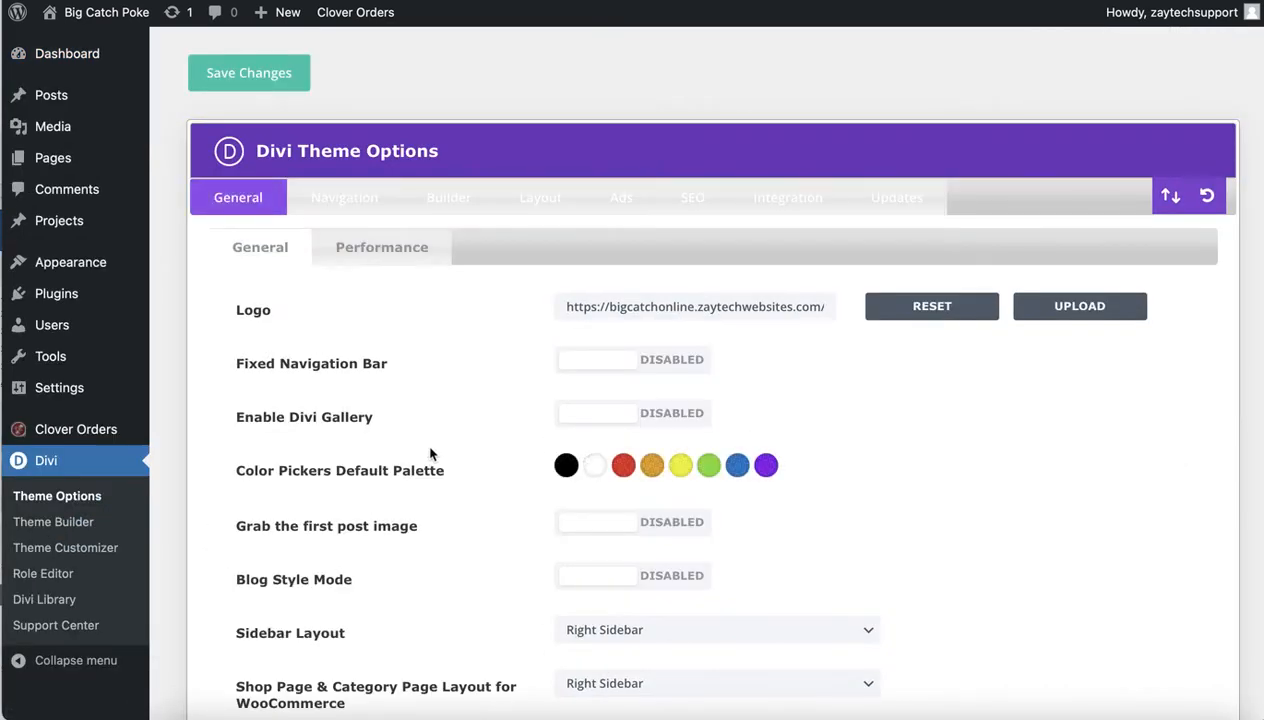
{"action": "scroll", "coordinate": [430, 454], "scroll_direction": "down", "scroll_amount": 5}
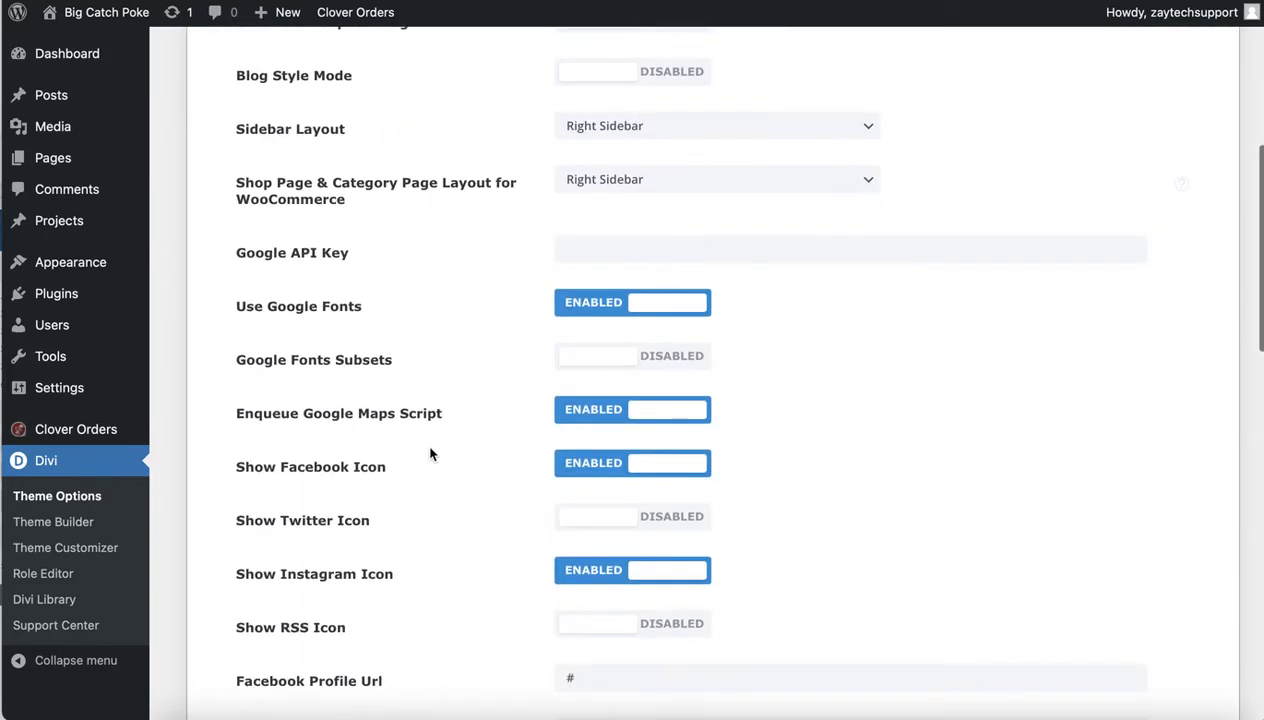
{"action": "scroll", "coordinate": [430, 454], "scroll_direction": "down", "scroll_amount": 4}
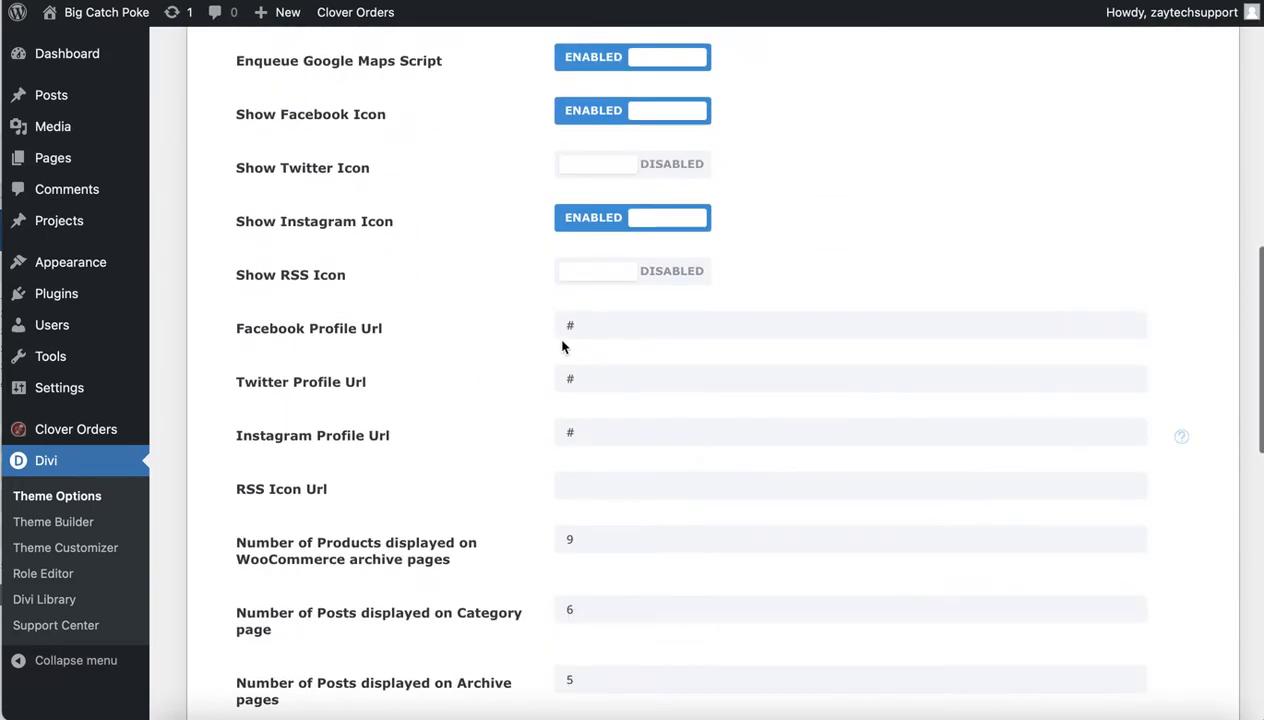
{"action": "double_click", "coordinate": [587, 325]}
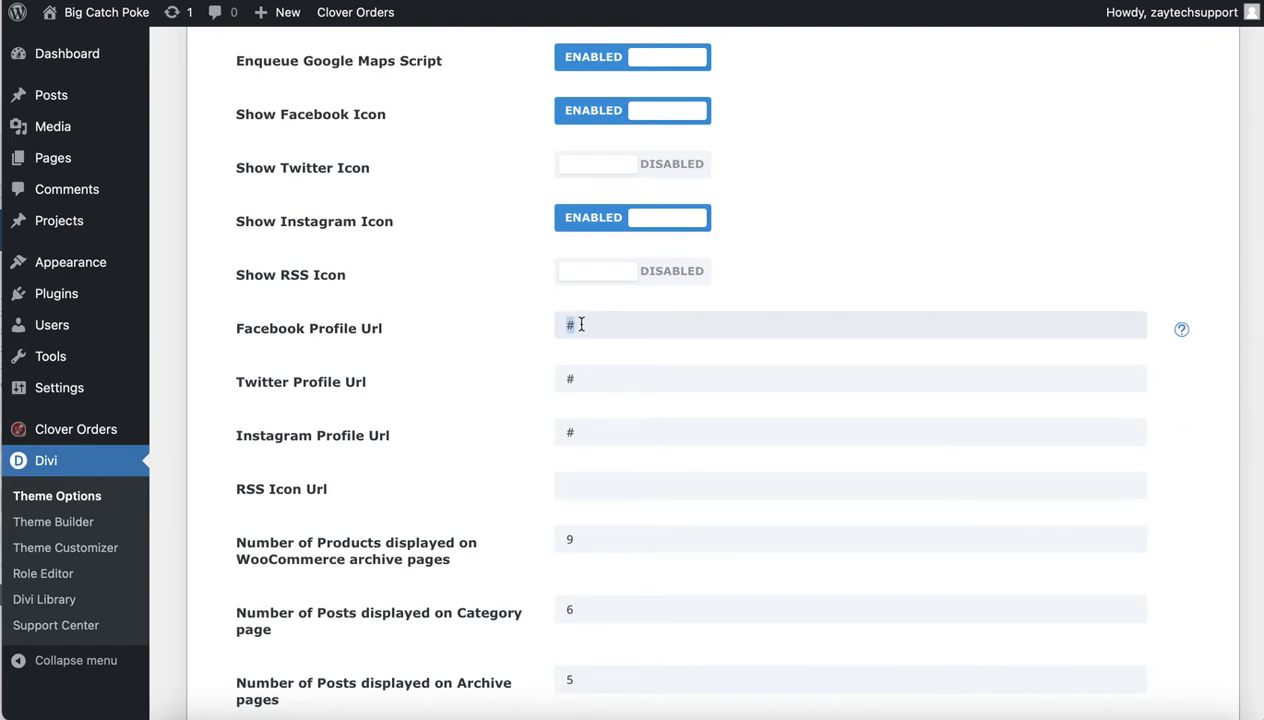
{"action": "key", "text": "ctrl+v"}
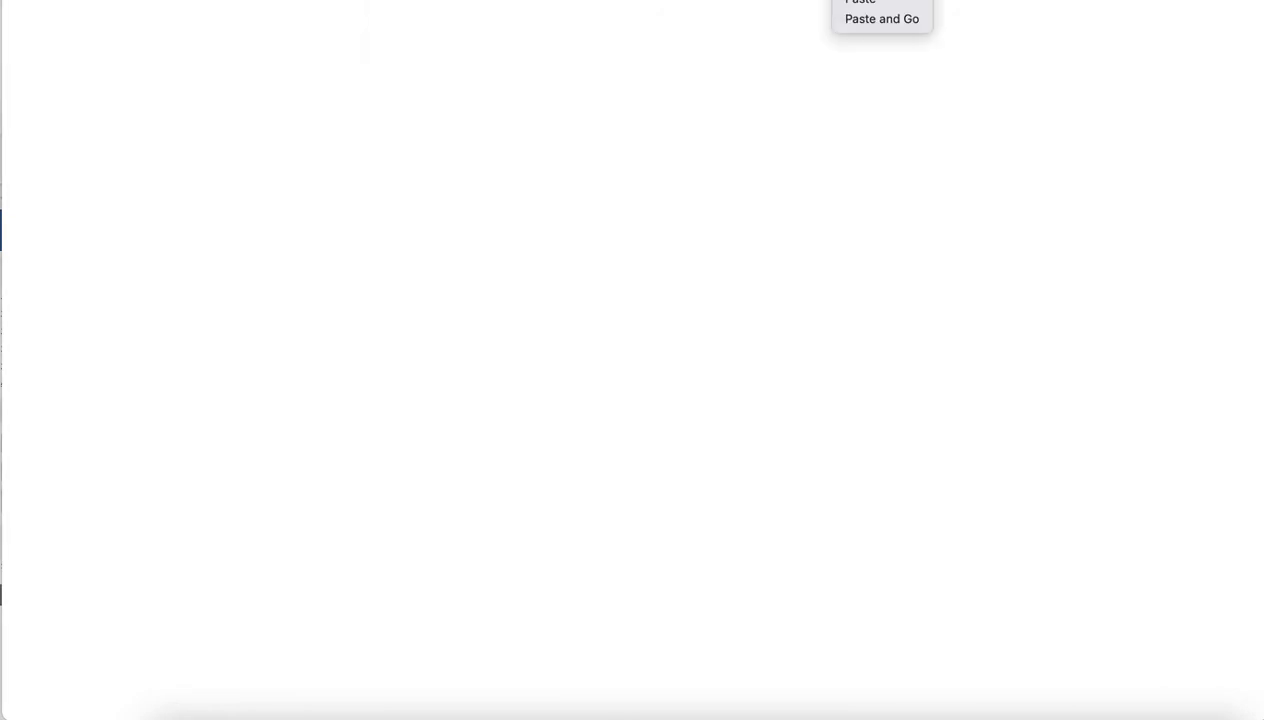
- Load the copied Facebook link in the browser and check the restaurant's Facebook page, including its About section and posts
{"action": "left_click", "coordinate": [856, 7]}
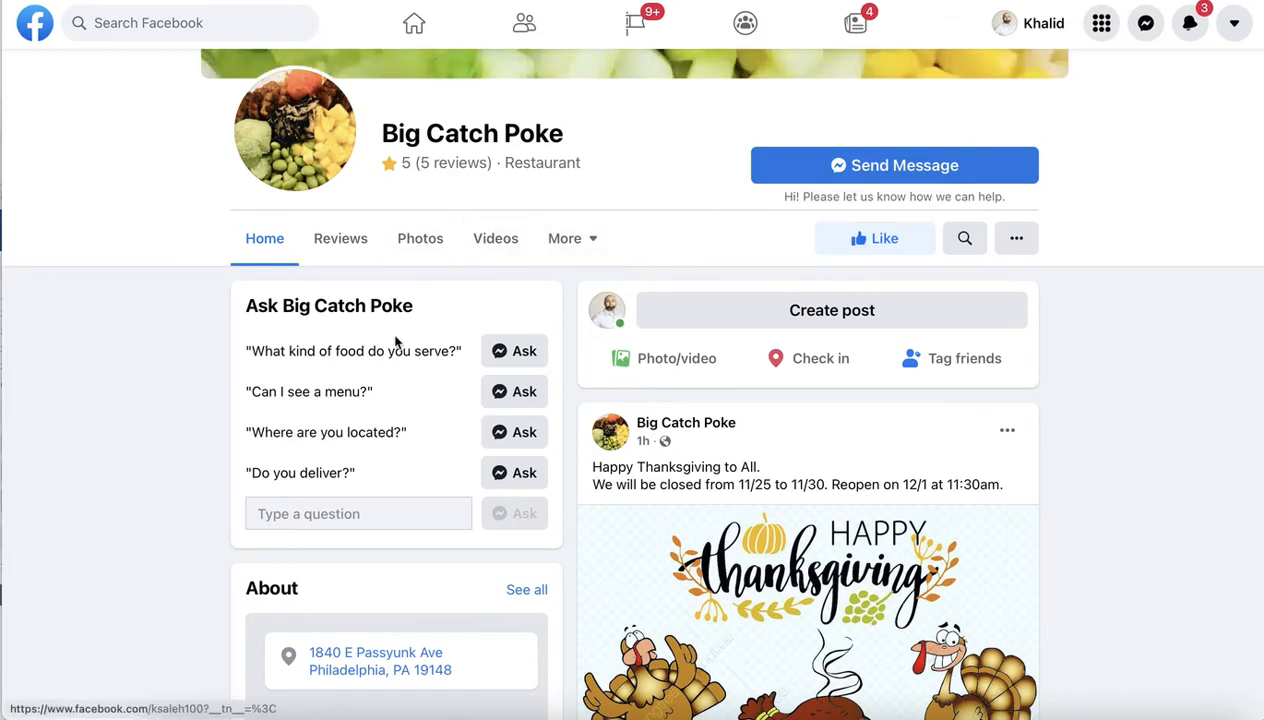
{"action": "scroll", "coordinate": [587, 471], "scroll_direction": "down", "scroll_amount": 3}
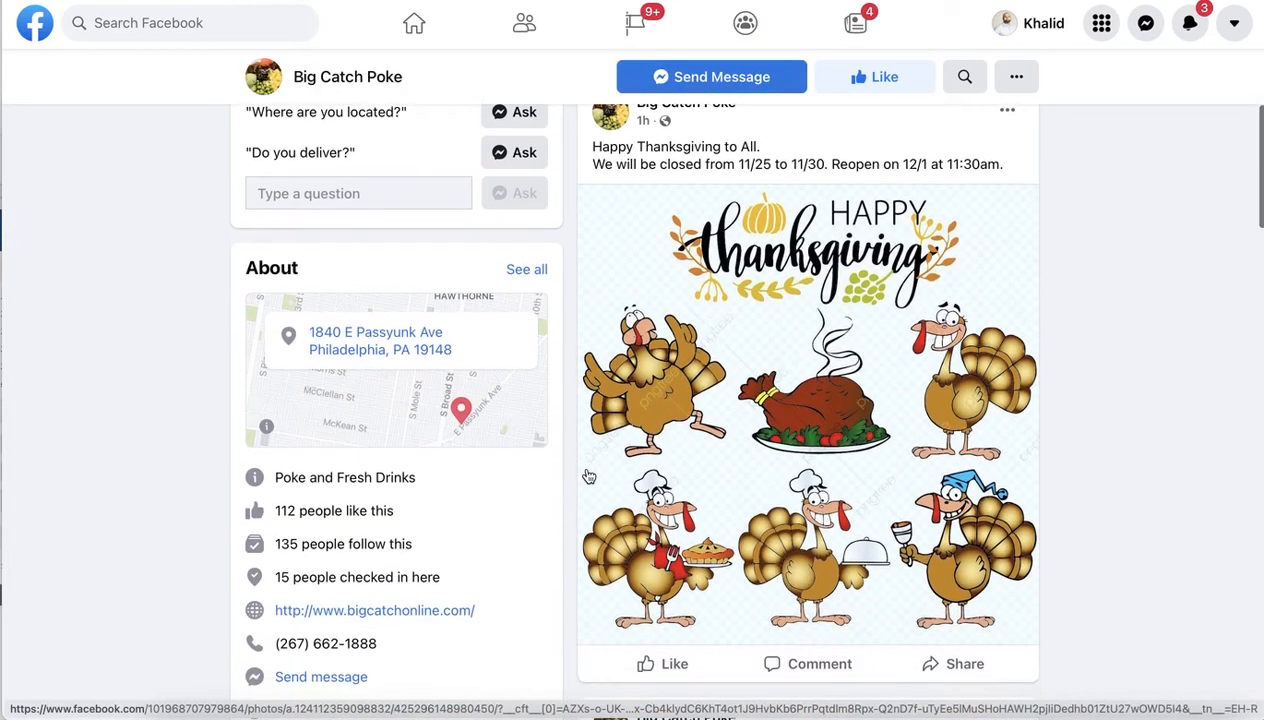
{"action": "scroll", "coordinate": [589, 477], "scroll_direction": "up", "scroll_amount": 1}
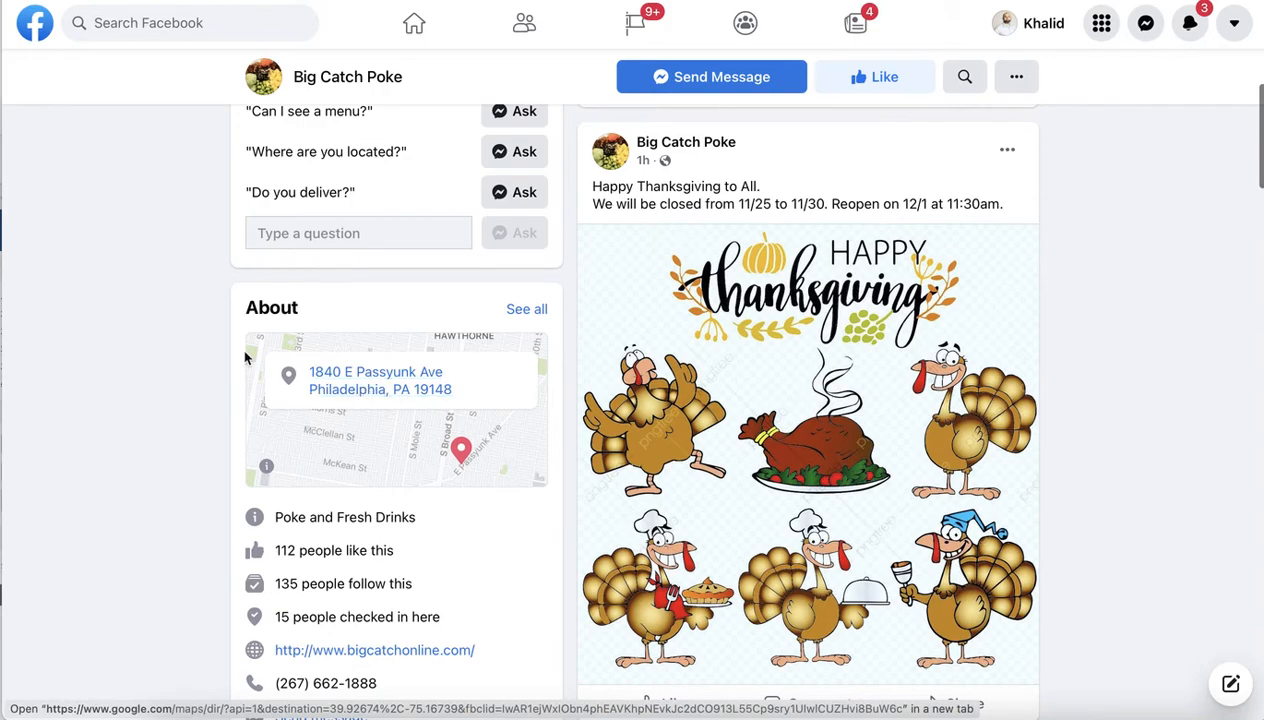
{"action": "scroll", "coordinate": [360, 390], "scroll_direction": "up", "scroll_amount": 4}
{"action": "scroll", "coordinate": [537, 226], "scroll_direction": "down", "scroll_amount": 5}
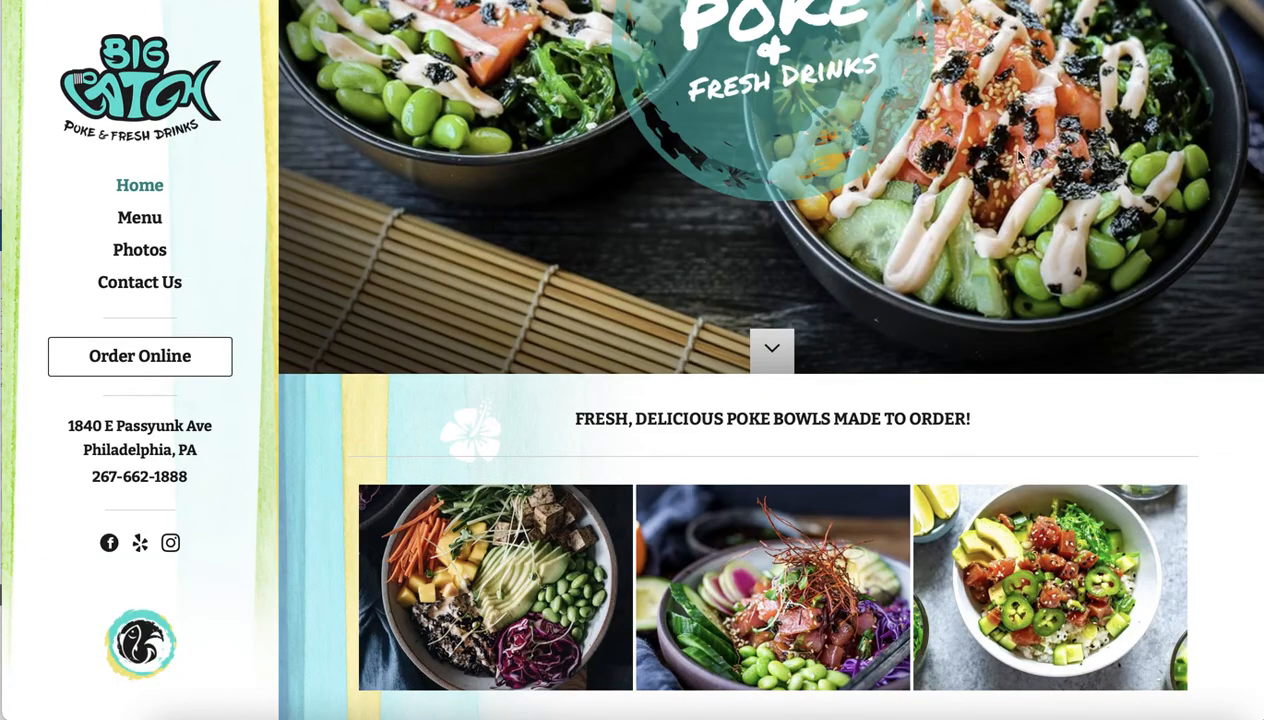
{"action": "right_click", "coordinate": [170, 552]}
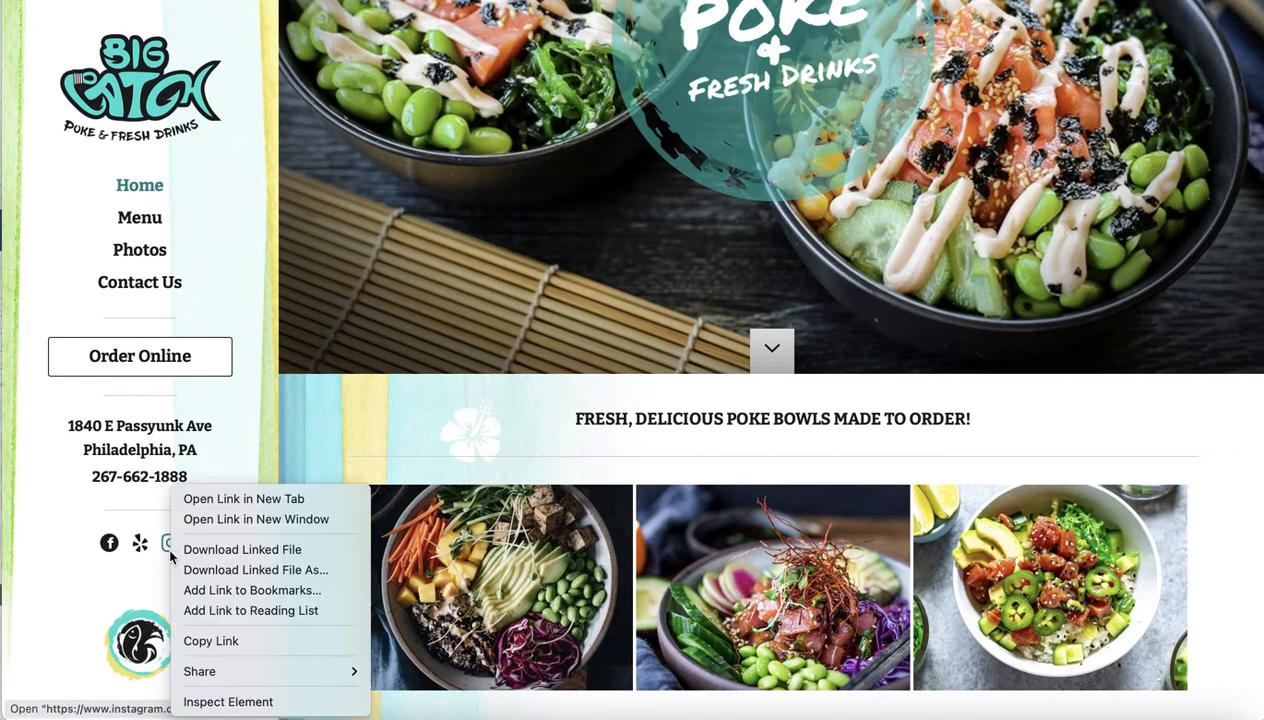
{"action": "left_click", "coordinate": [188, 641]}
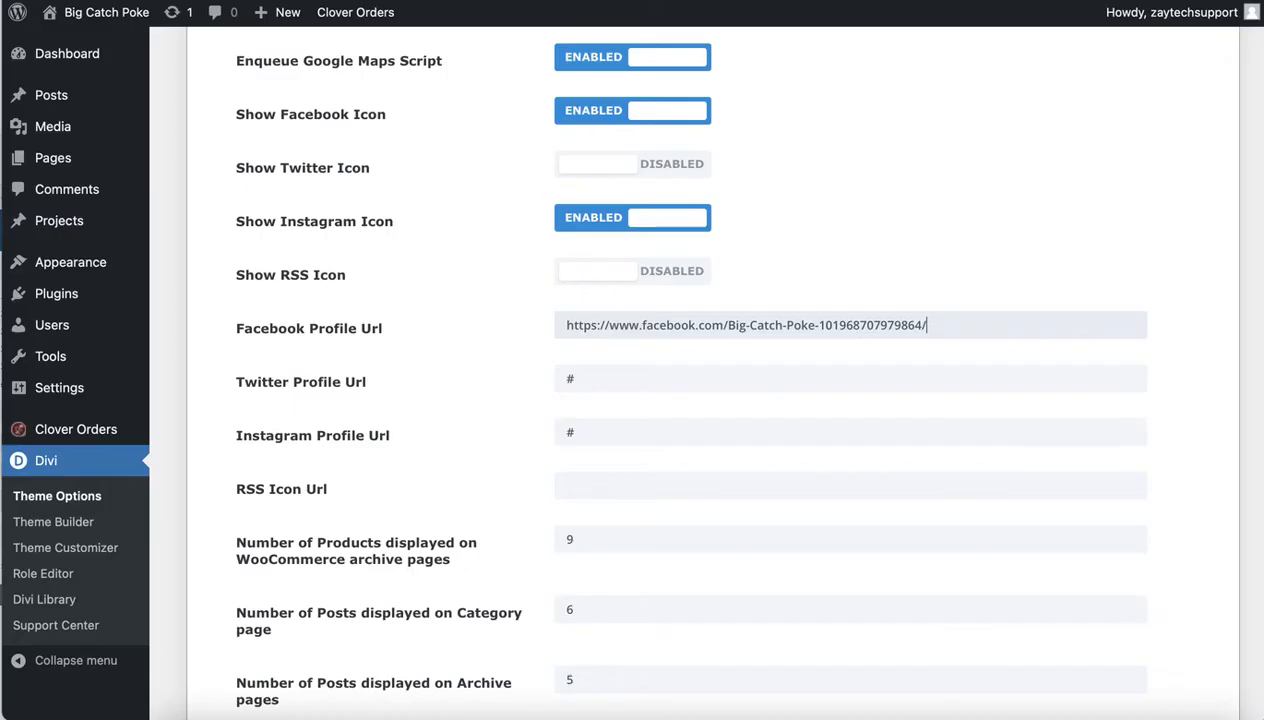
{"action": "left_click", "coordinate": [596, 430]}
{"action": "double_click", "coordinate": [596, 430]}
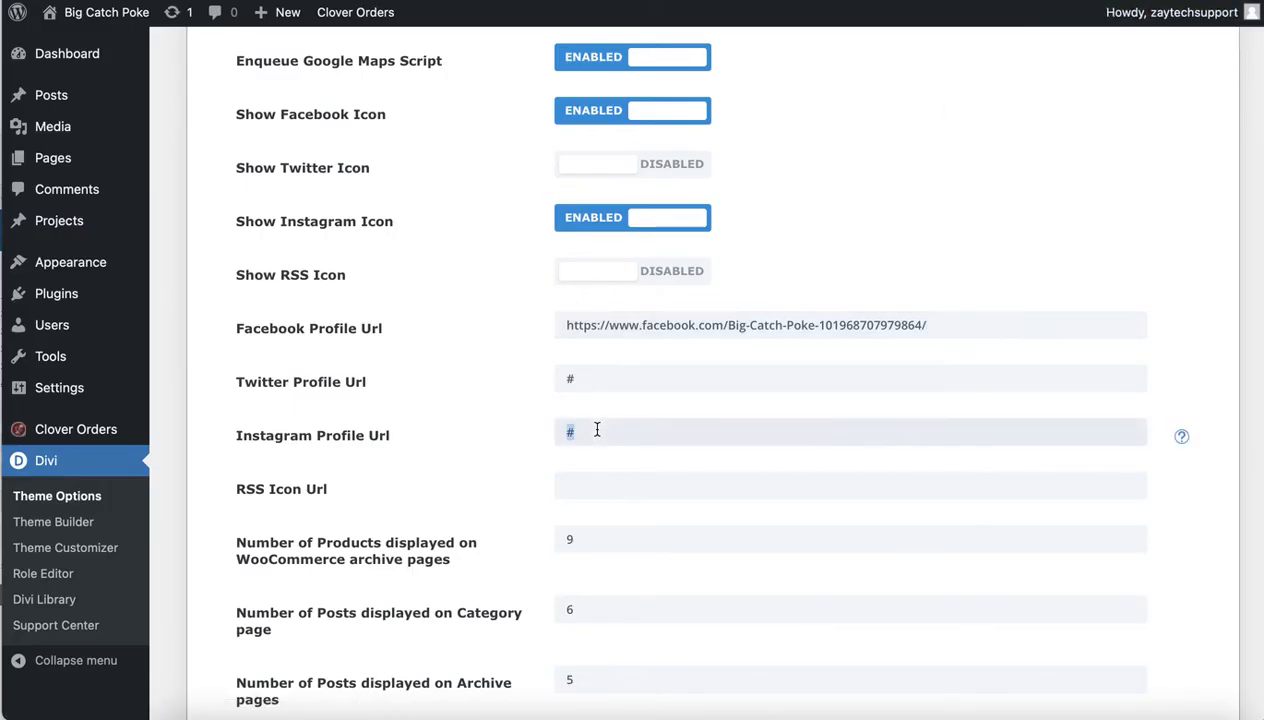
{"action": "right_click", "coordinate": [596, 430]}
{"action": "left_click", "coordinate": [625, 519]}
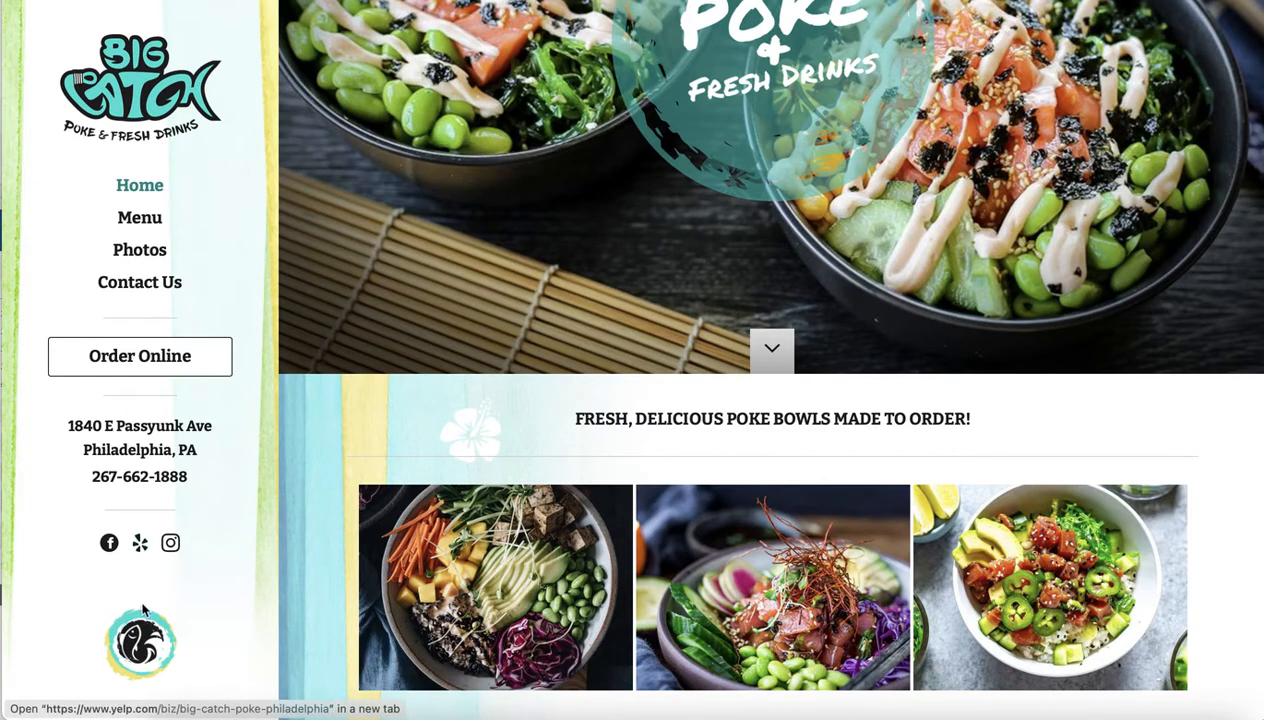
- Copy the Yelp link from the restaurant website and check the general Divi theme options for a matching Yelp setting
{"action": "right_click", "coordinate": [140, 548]}
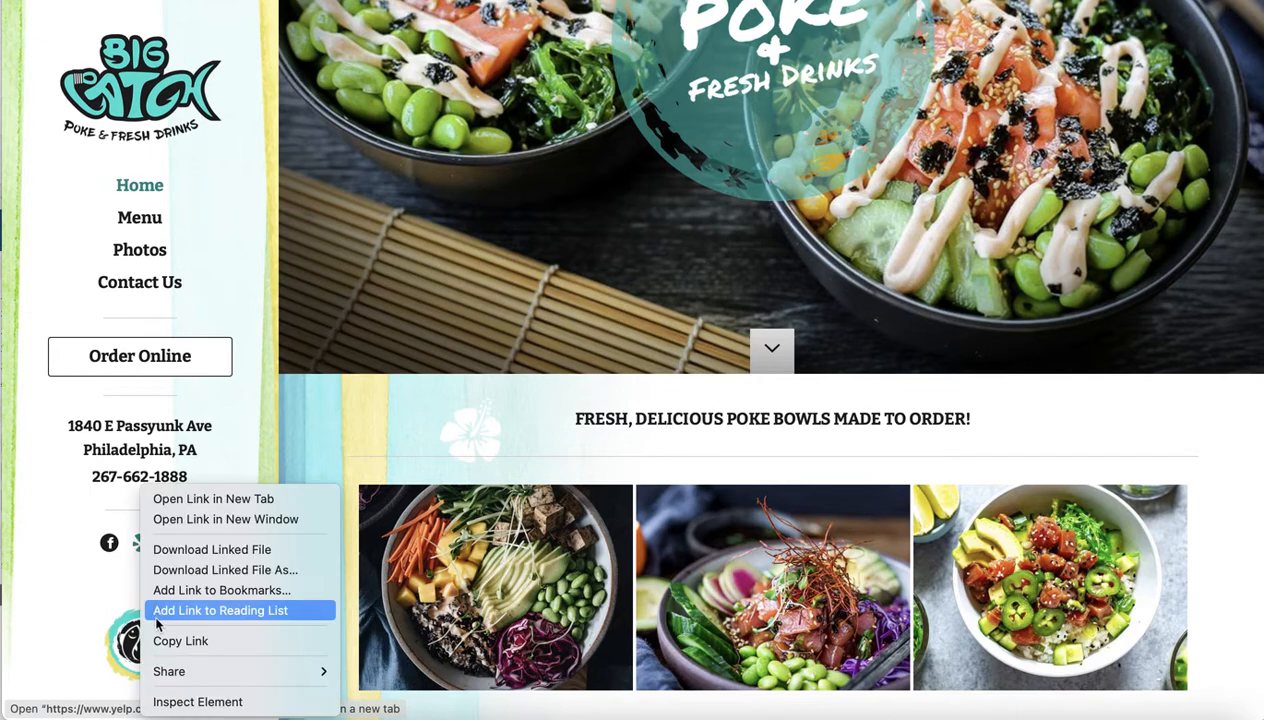
{"action": "left_click", "coordinate": [180, 641]}
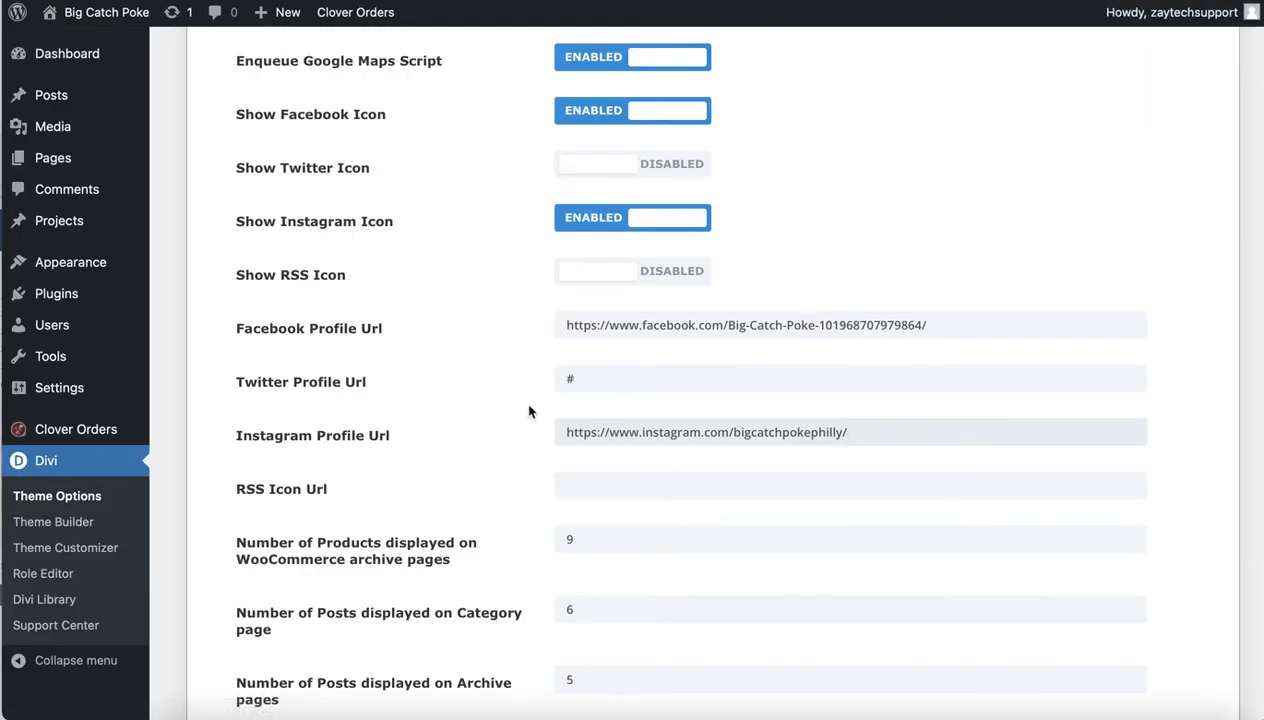
{"action": "scroll", "coordinate": [522, 322], "scroll_direction": "up", "scroll_amount": 2}
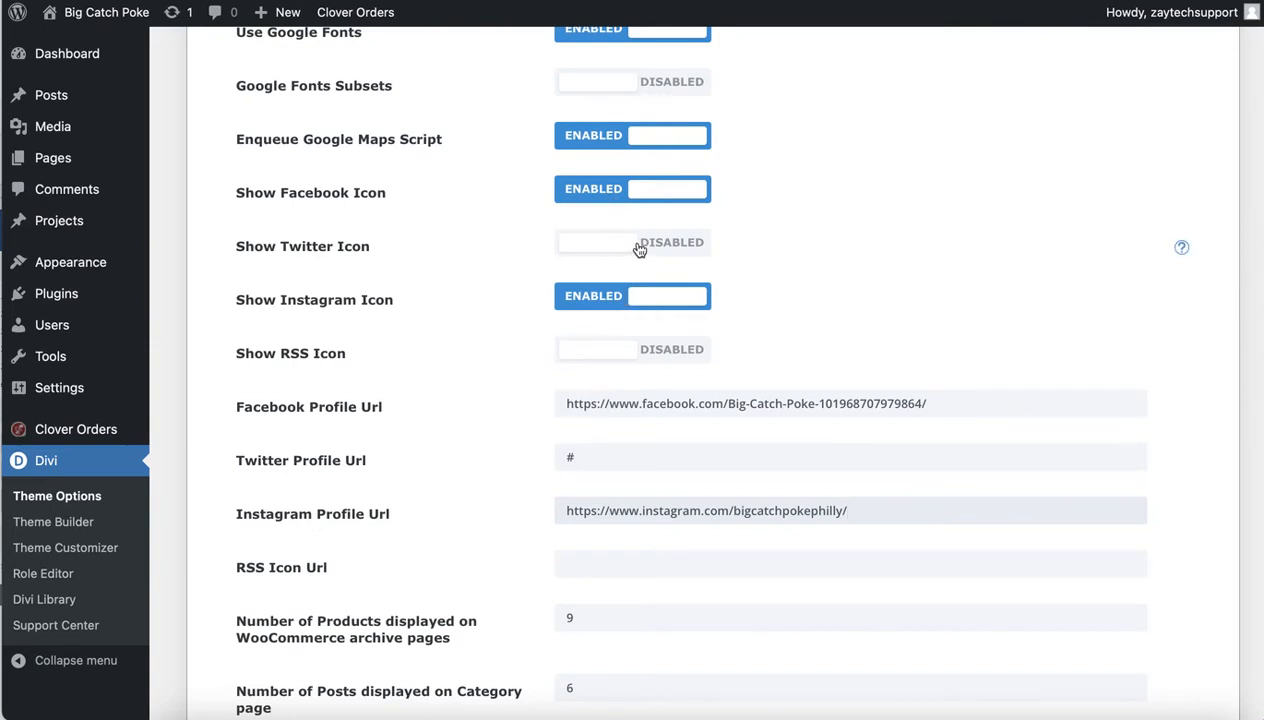
{"action": "scroll", "coordinate": [511, 342], "scroll_direction": "up", "scroll_amount": 5}
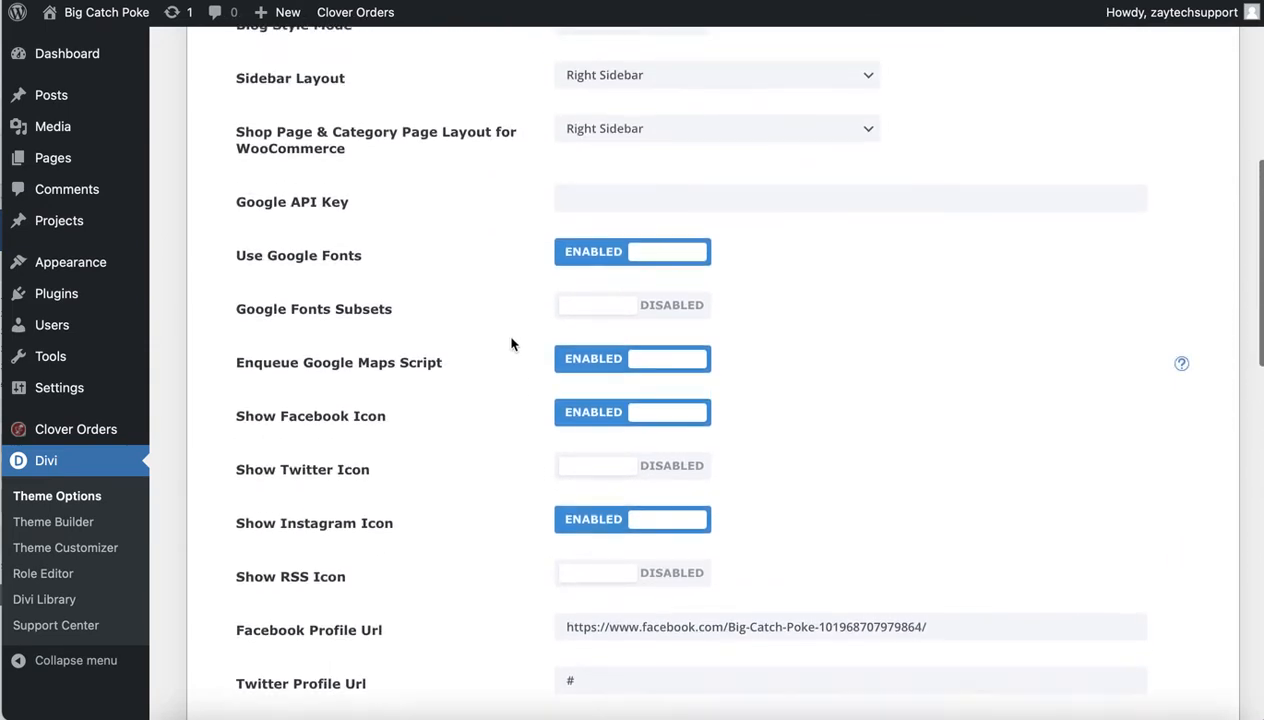
{"action": "scroll", "coordinate": [511, 342], "scroll_direction": "up", "scroll_amount": 3}
{"action": "scroll", "coordinate": [513, 341], "scroll_direction": "up", "scroll_amount": 1}
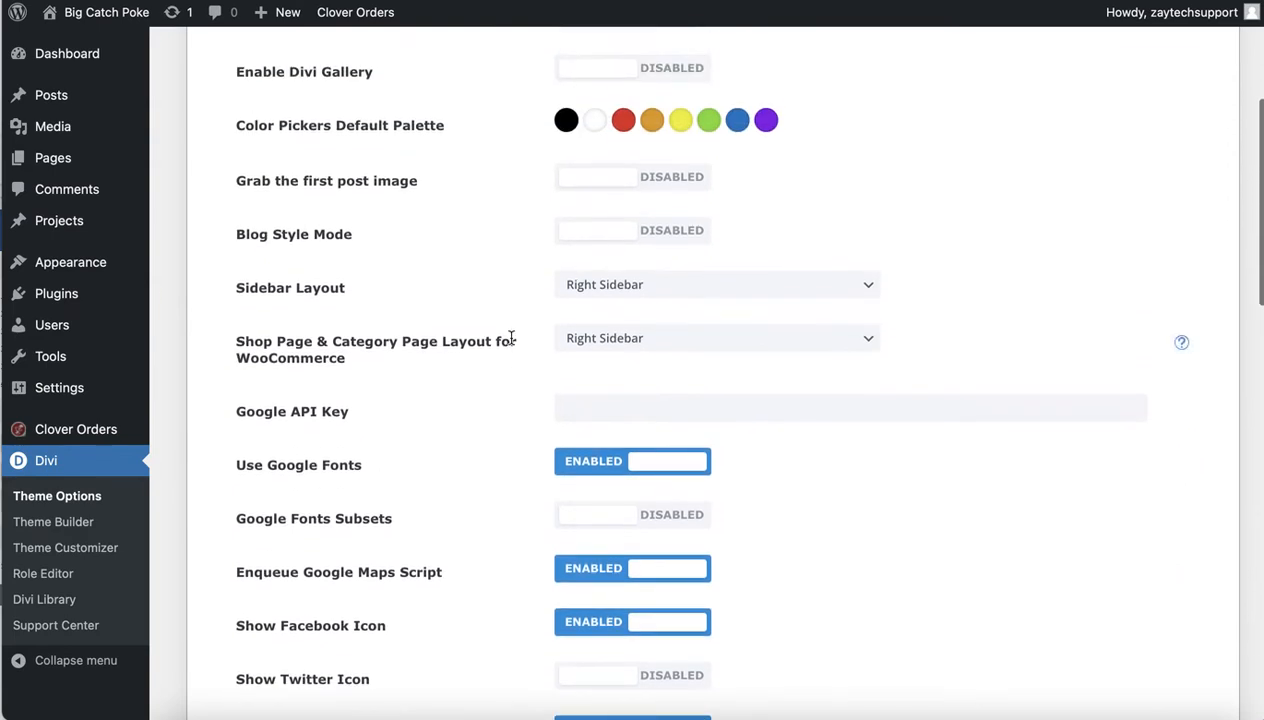
{"action": "scroll", "coordinate": [511, 339], "scroll_direction": "up", "scroll_amount": 4}
{"action": "scroll", "coordinate": [511, 340], "scroll_direction": "down", "scroll_amount": 10}
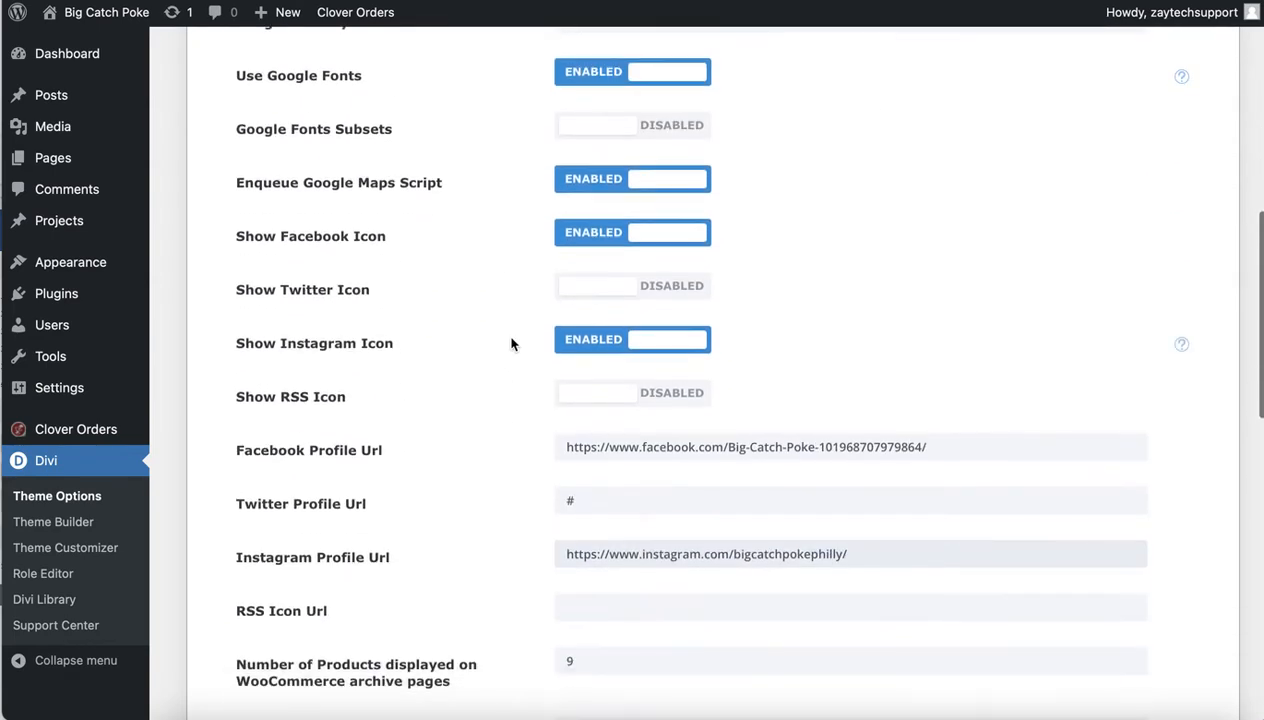
{"action": "scroll", "coordinate": [511, 344], "scroll_direction": "down", "scroll_amount": 3}
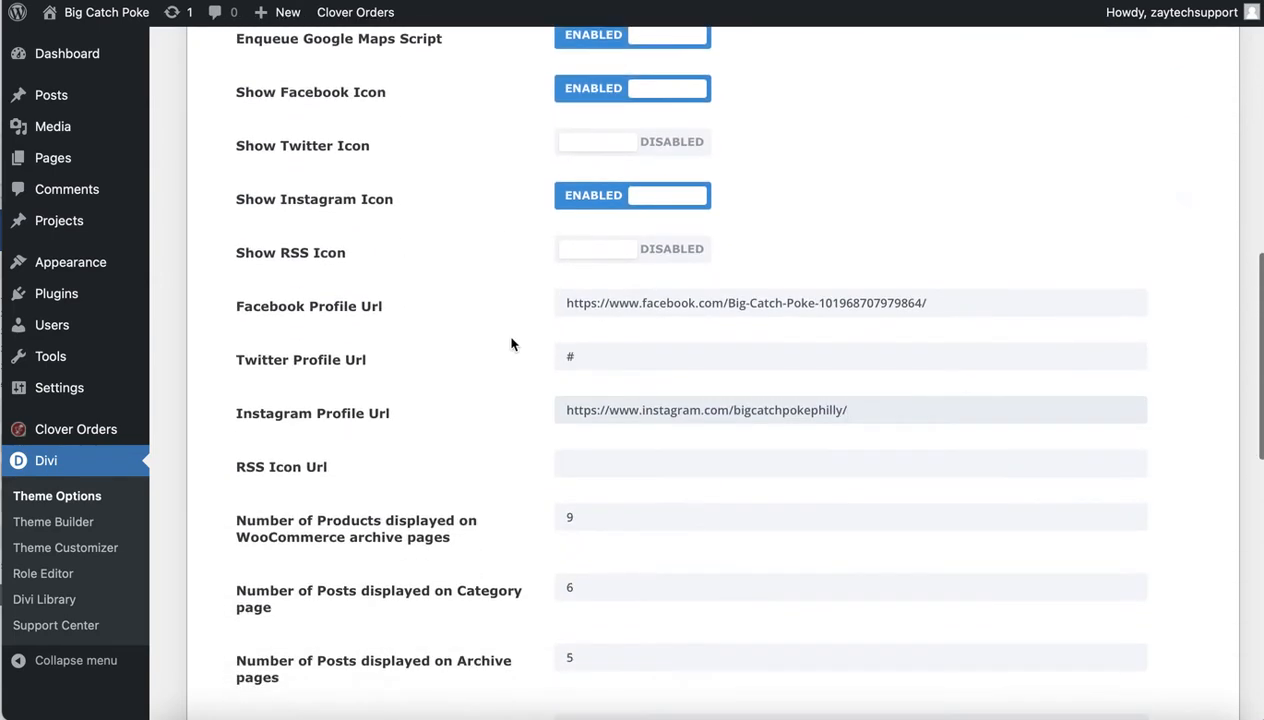
{"action": "scroll", "coordinate": [511, 342], "scroll_direction": "down", "scroll_amount": 9}
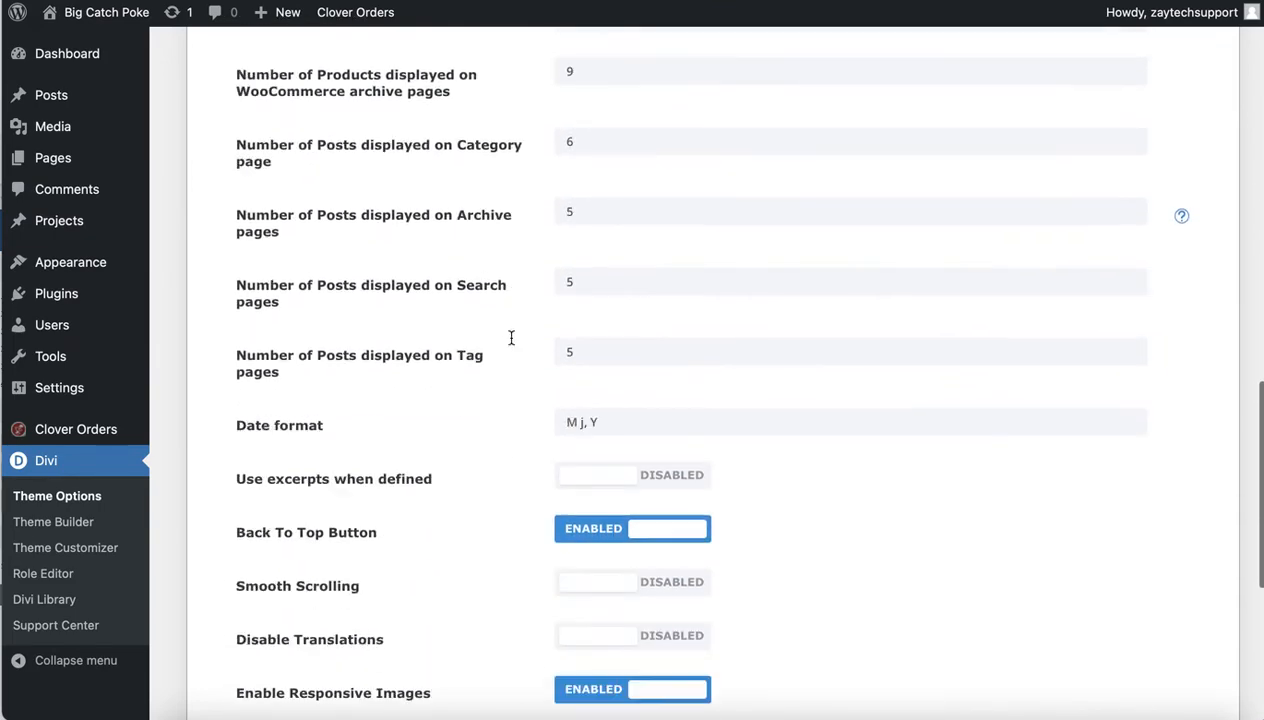
{"action": "scroll", "coordinate": [511, 338], "scroll_direction": "down", "scroll_amount": 4}
{"action": "scroll", "coordinate": [511, 340], "scroll_direction": "up", "scroll_amount": 20}
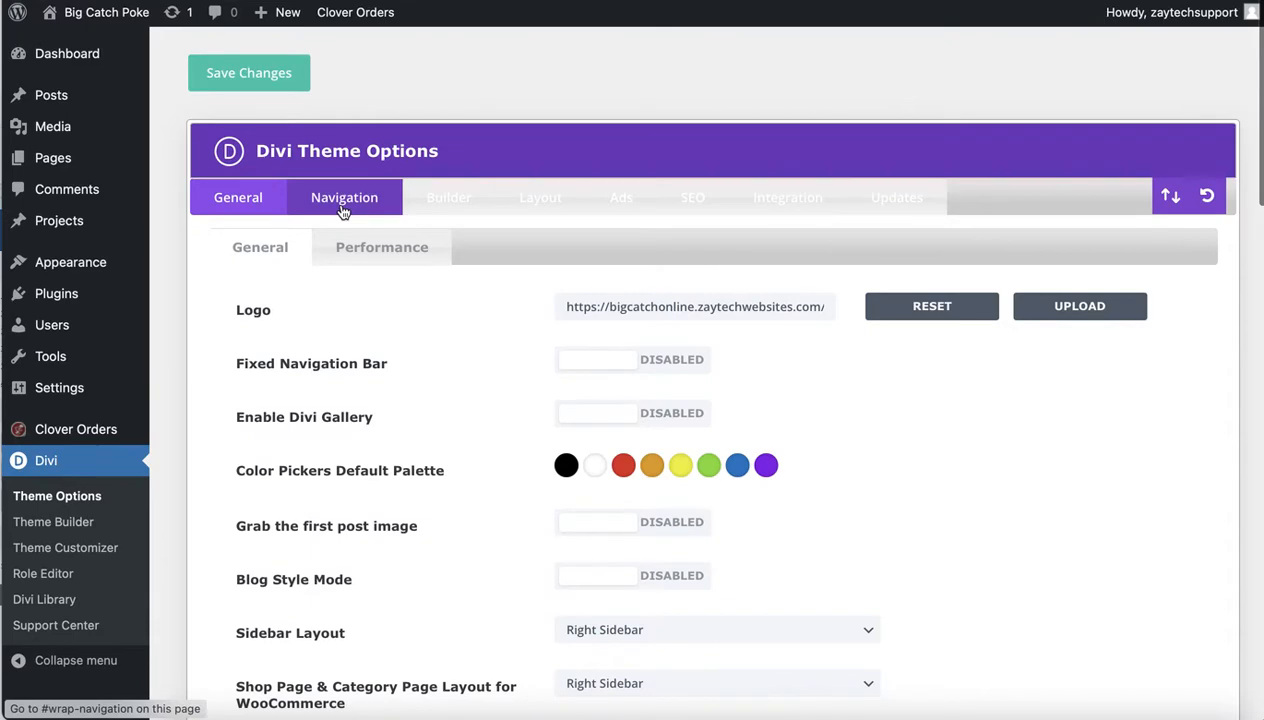
- Save the changes made to the Divi theme options
{"action": "scroll", "coordinate": [423, 460], "scroll_direction": "down", "scroll_amount": 20}
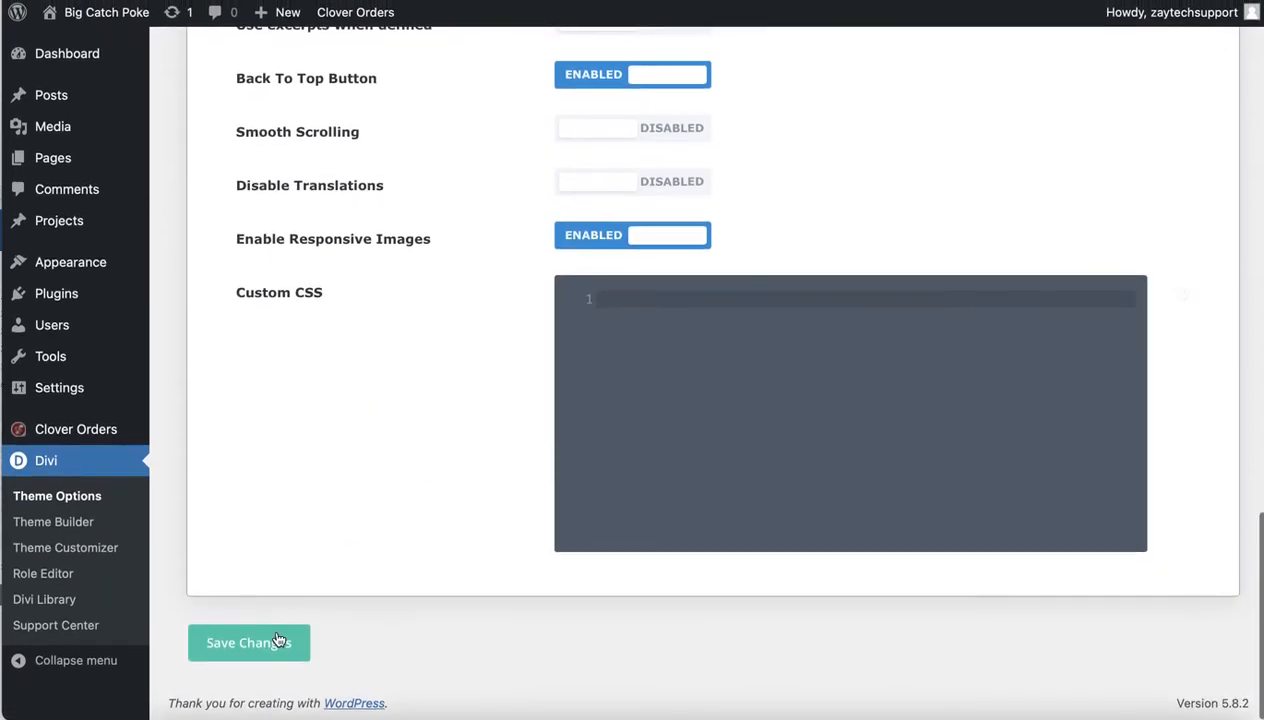
{"action": "left_click", "coordinate": [278, 641]}
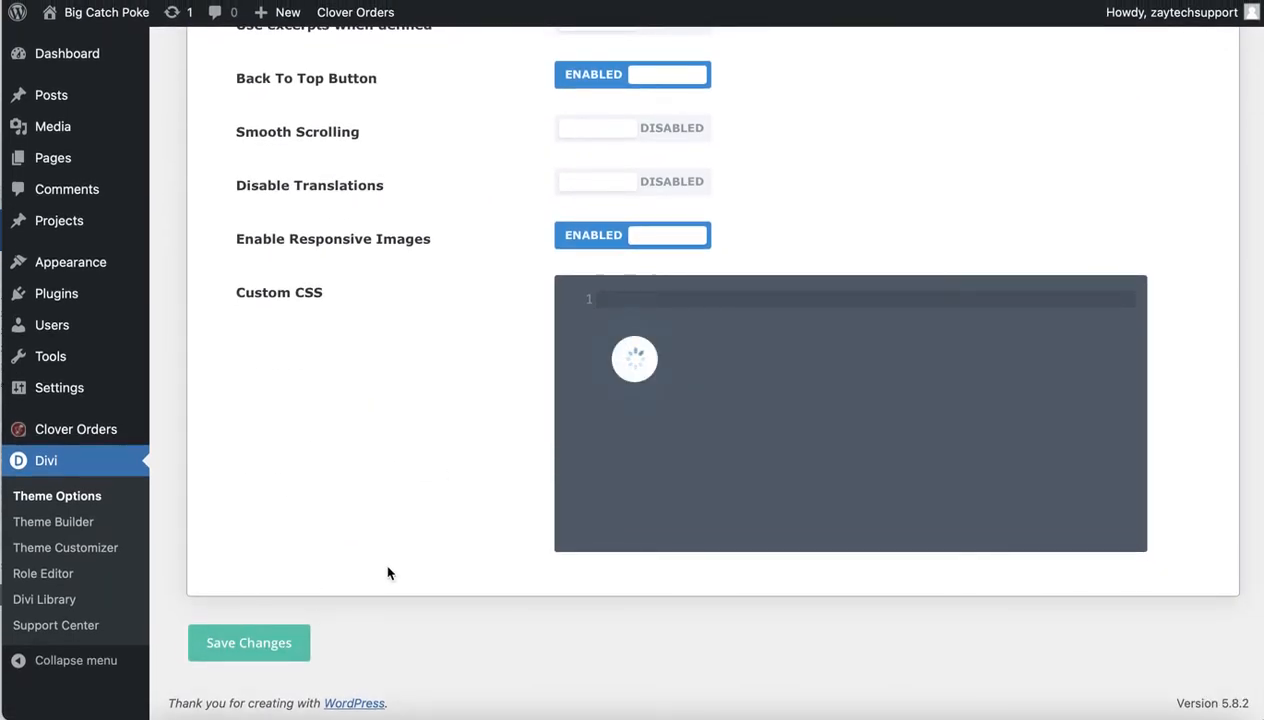
- Look through the Navigation, Builder, Layout, Ads, Integration and Updates sections of the Divi theme options for a Yelp link setting
{"action": "scroll", "coordinate": [466, 420], "scroll_direction": "up", "scroll_amount": 20}
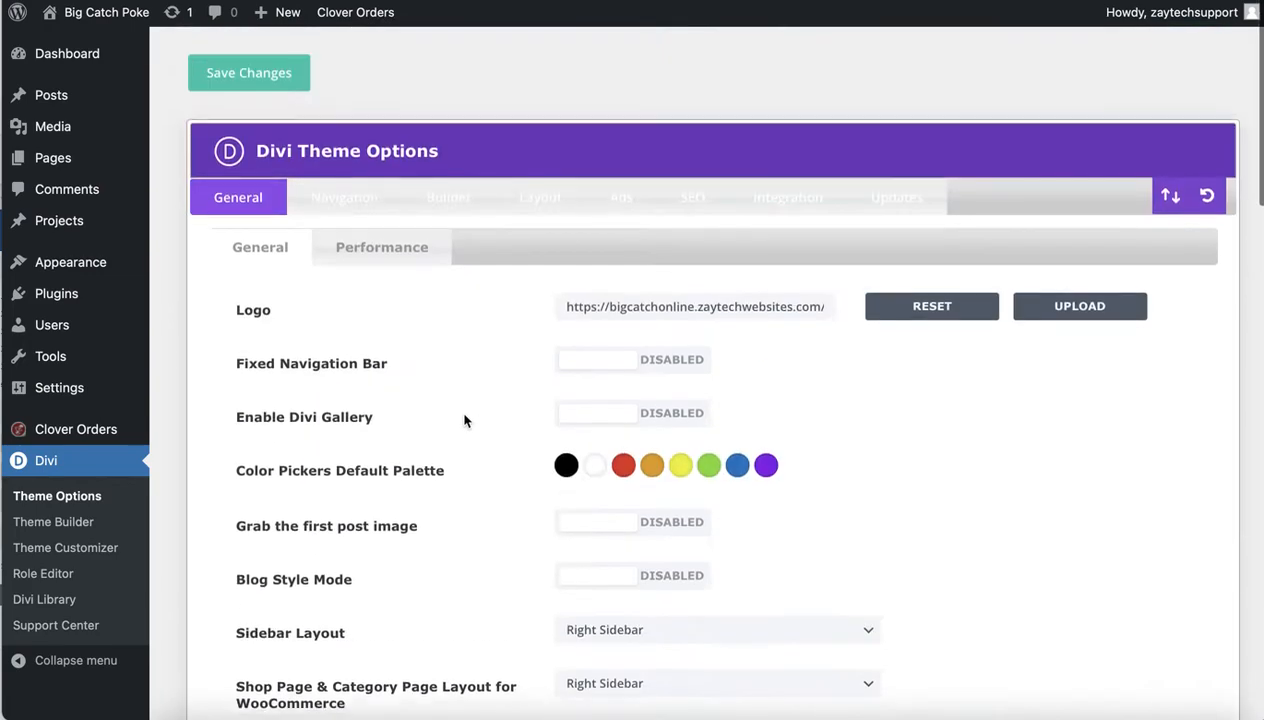
{"action": "left_click", "coordinate": [344, 199]}
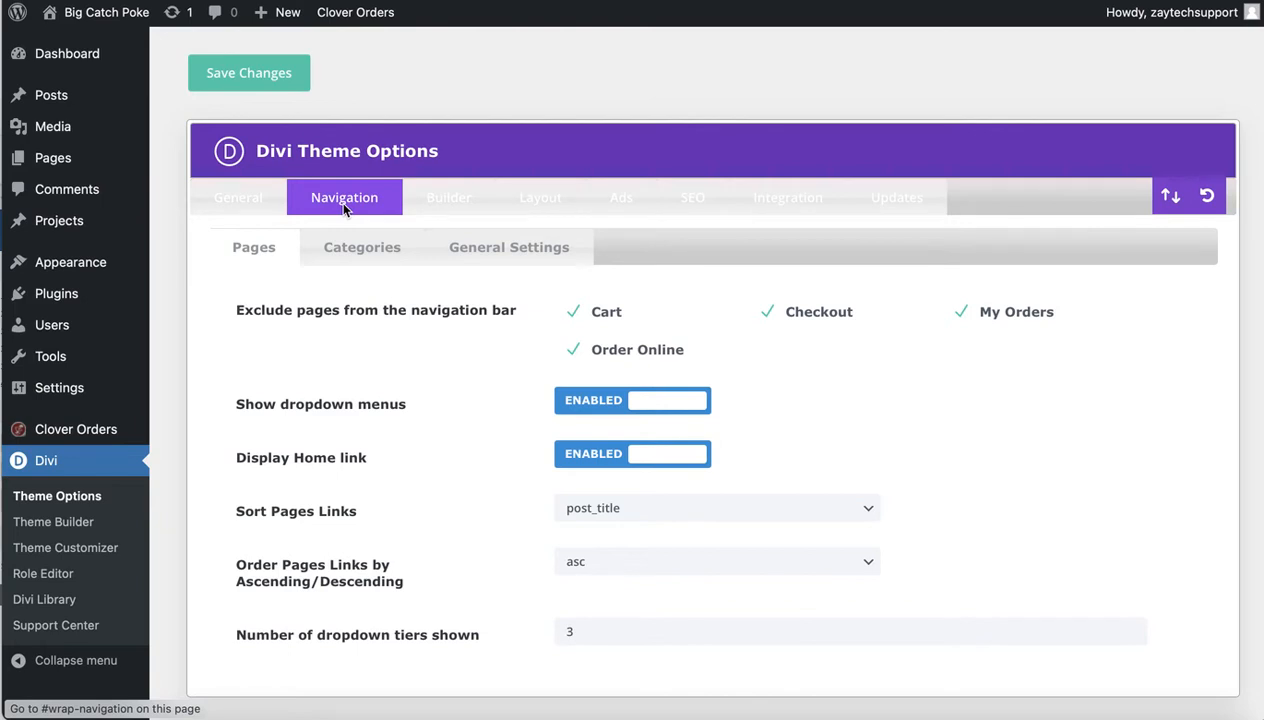
{"action": "left_click", "coordinate": [428, 203]}
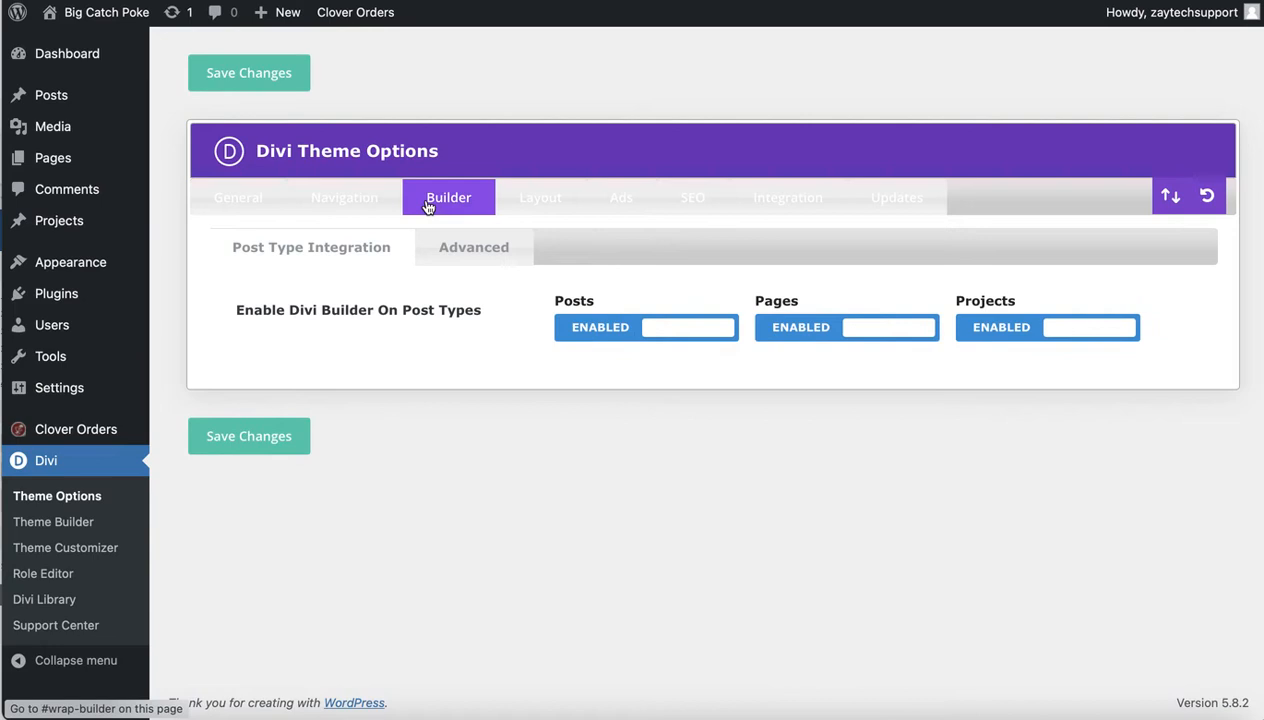
{"action": "left_click", "coordinate": [535, 206]}
{"action": "left_click", "coordinate": [623, 205]}
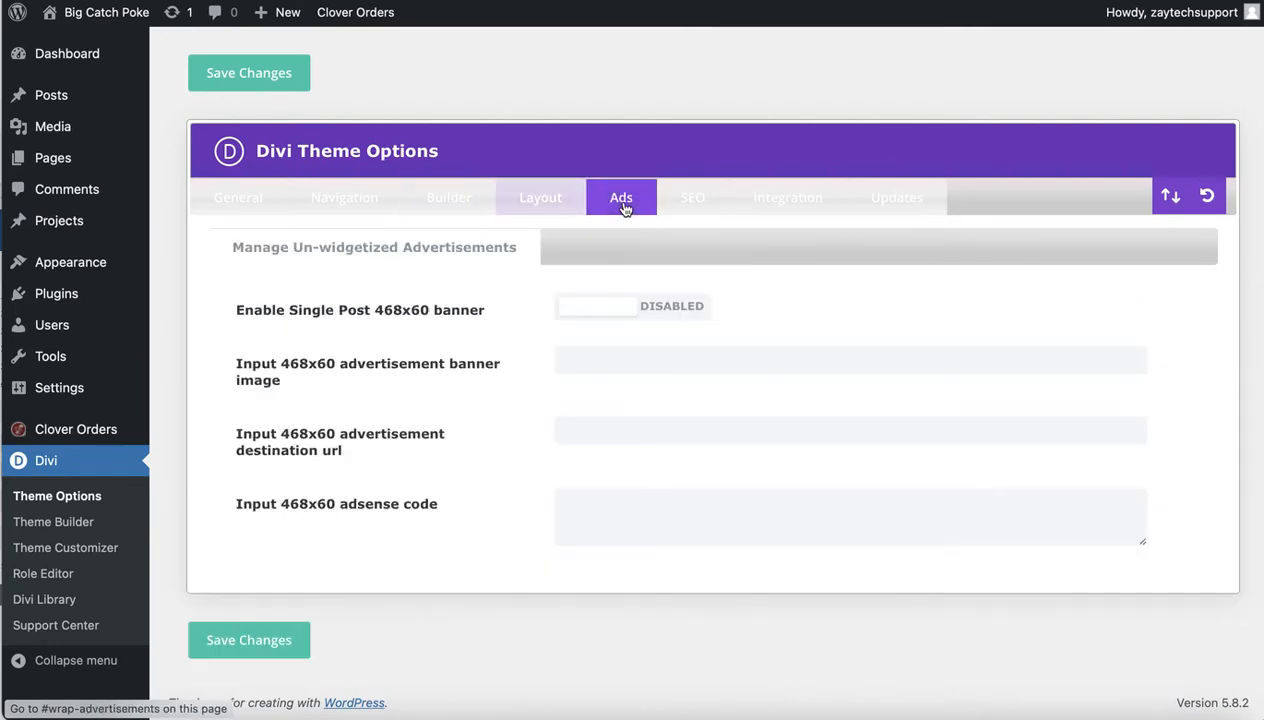
{"action": "left_click", "coordinate": [771, 209]}
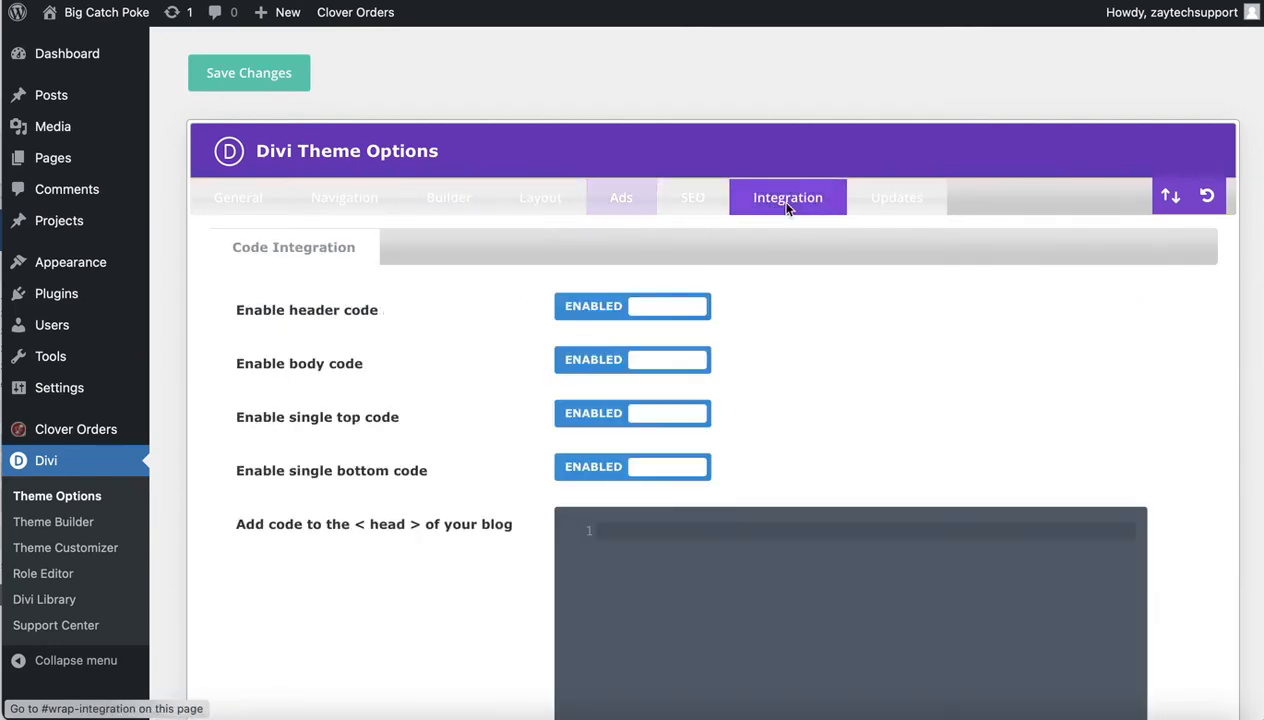
{"action": "scroll", "coordinate": [476, 555], "scroll_direction": "down", "scroll_amount": 5}
{"action": "scroll", "coordinate": [480, 567], "scroll_direction": "down", "scroll_amount": 5}
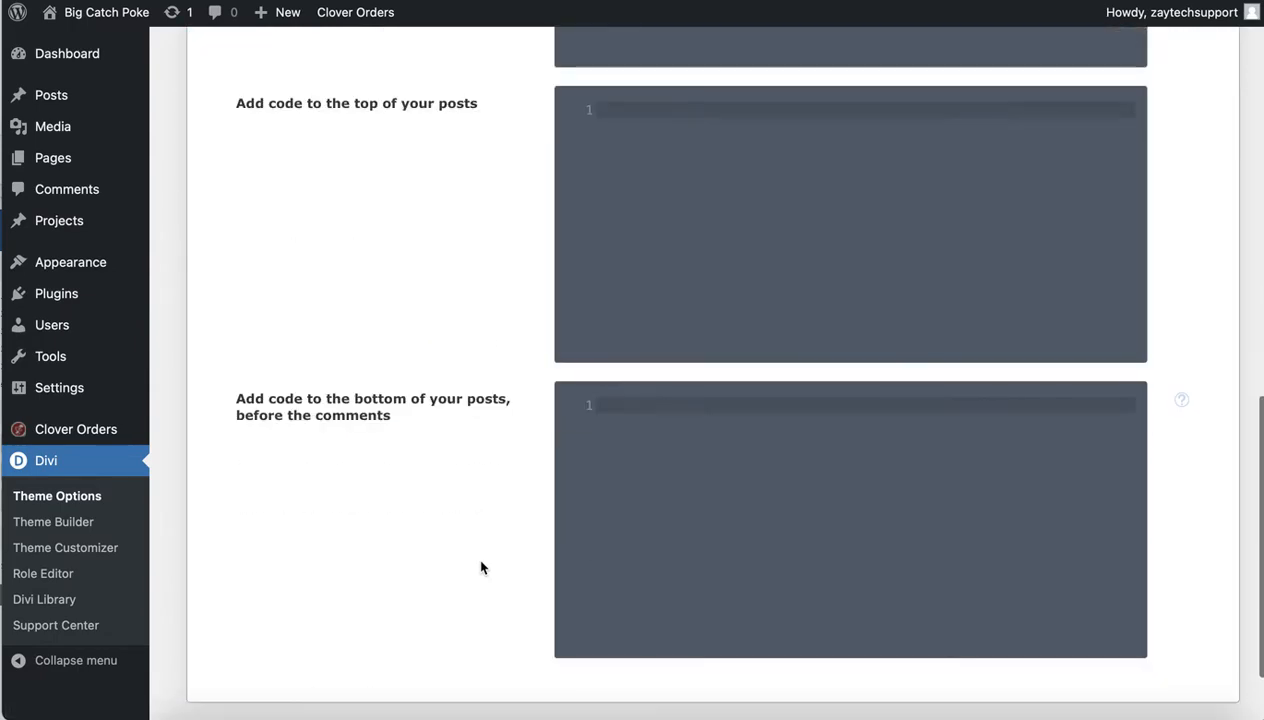
{"action": "scroll", "coordinate": [480, 565], "scroll_direction": "up", "scroll_amount": 15}
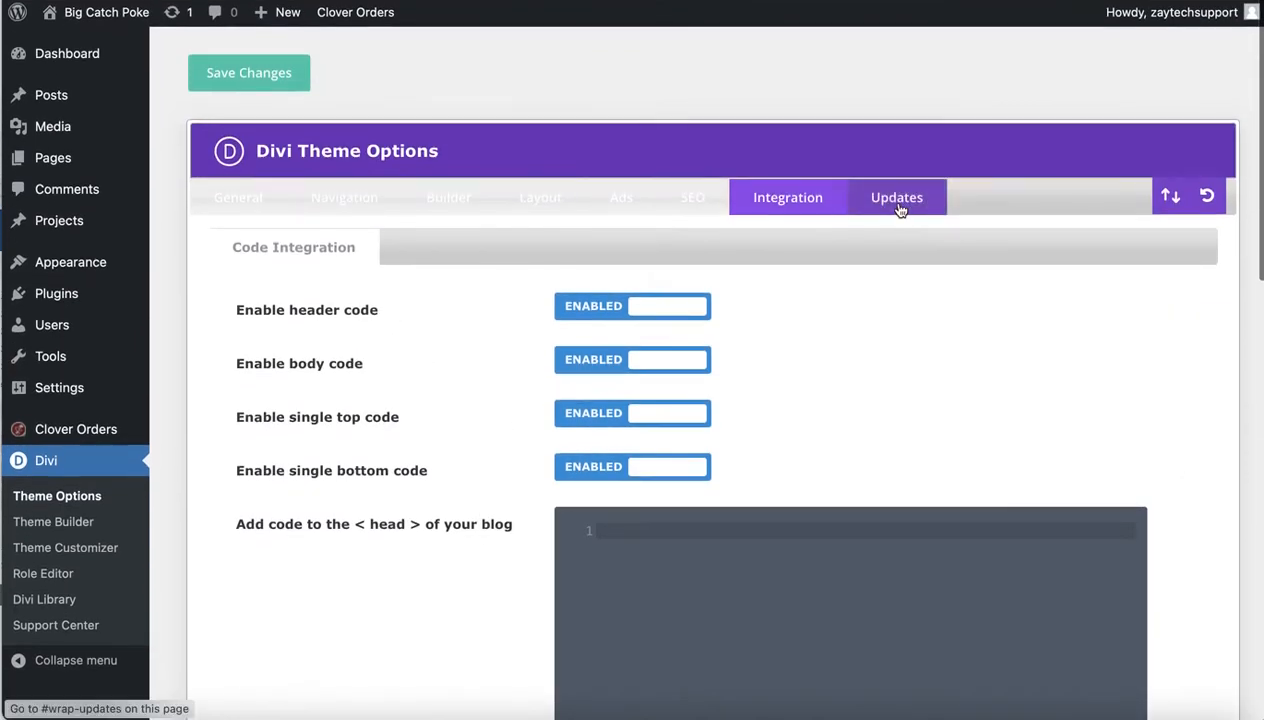
{"action": "left_click", "coordinate": [900, 204]}
{"action": "left_click", "coordinate": [390, 217]}
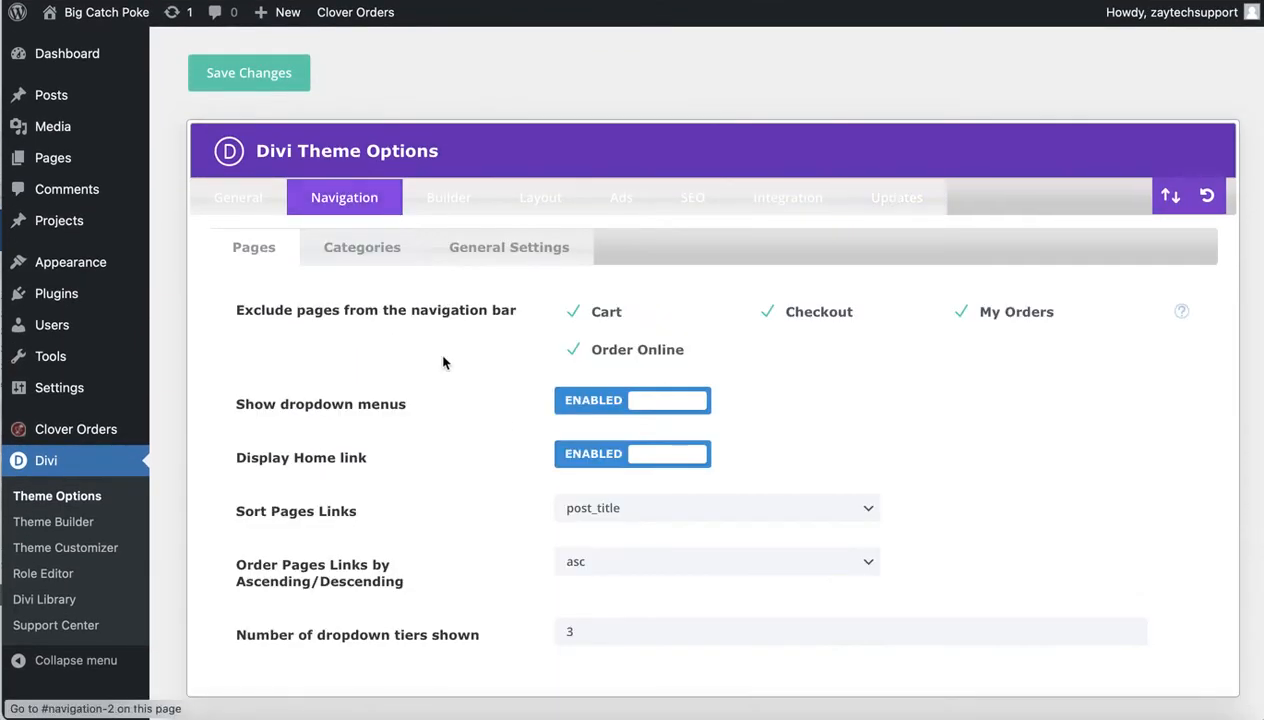
{"action": "scroll", "coordinate": [443, 358], "scroll_direction": "down", "scroll_amount": 3}
{"action": "scroll", "coordinate": [451, 486], "scroll_direction": "up", "scroll_amount": 3}
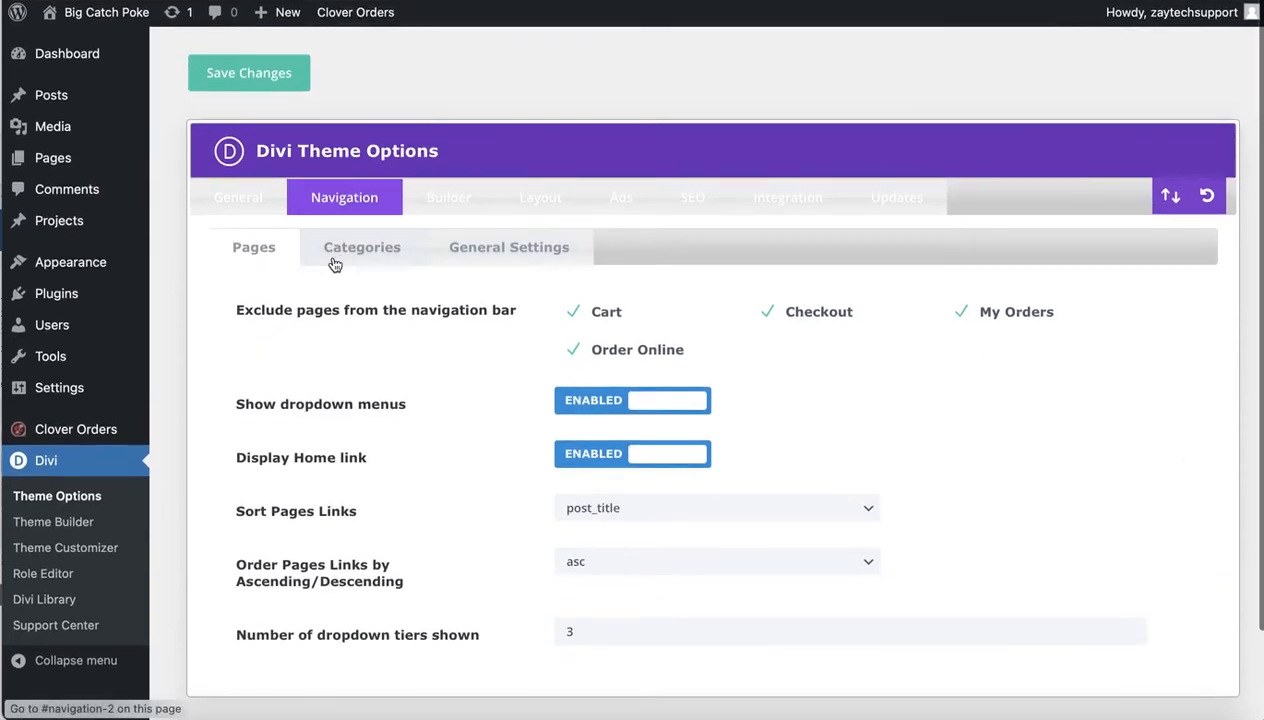
{"action": "left_click", "coordinate": [356, 255]}
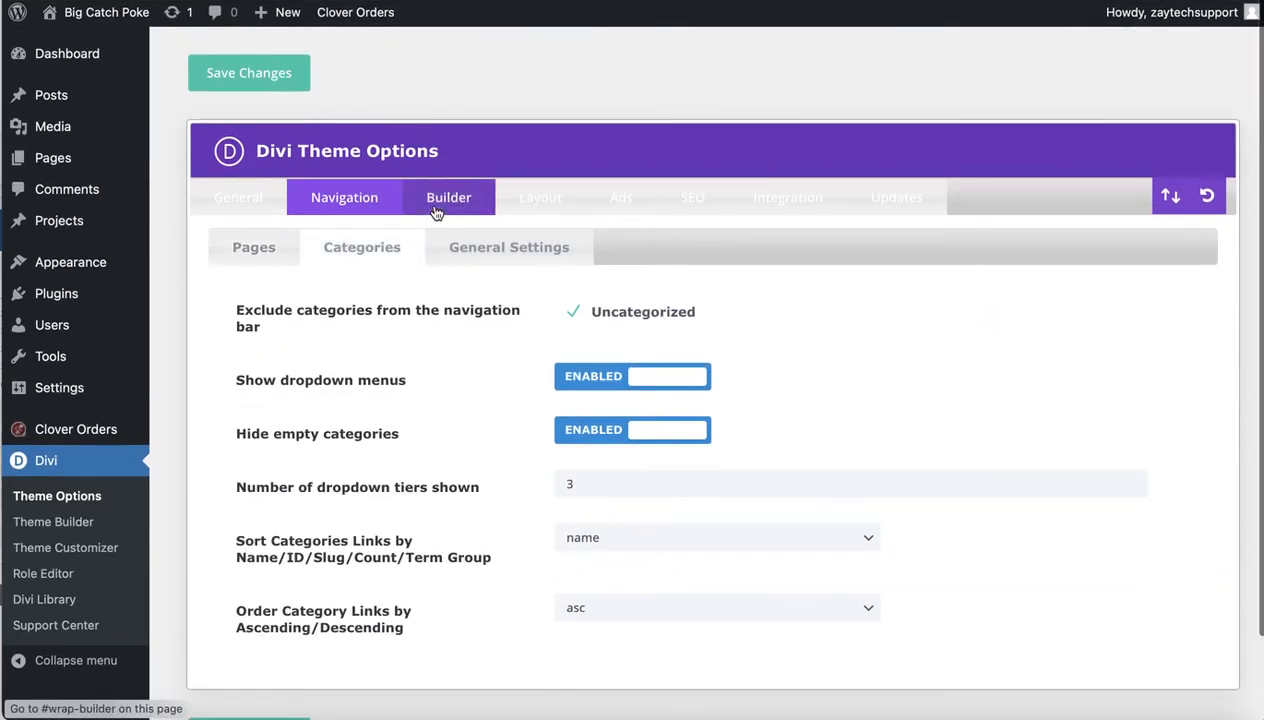
- Recheck the social icon and profile URL settings in the general Divi theme options for somewhere to put the Yelp link
{"action": "left_click", "coordinate": [238, 197]}
{"action": "scroll", "coordinate": [463, 485], "scroll_direction": "down", "scroll_amount": 5}
{"action": "scroll", "coordinate": [461, 484], "scroll_direction": "down", "scroll_amount": 5}
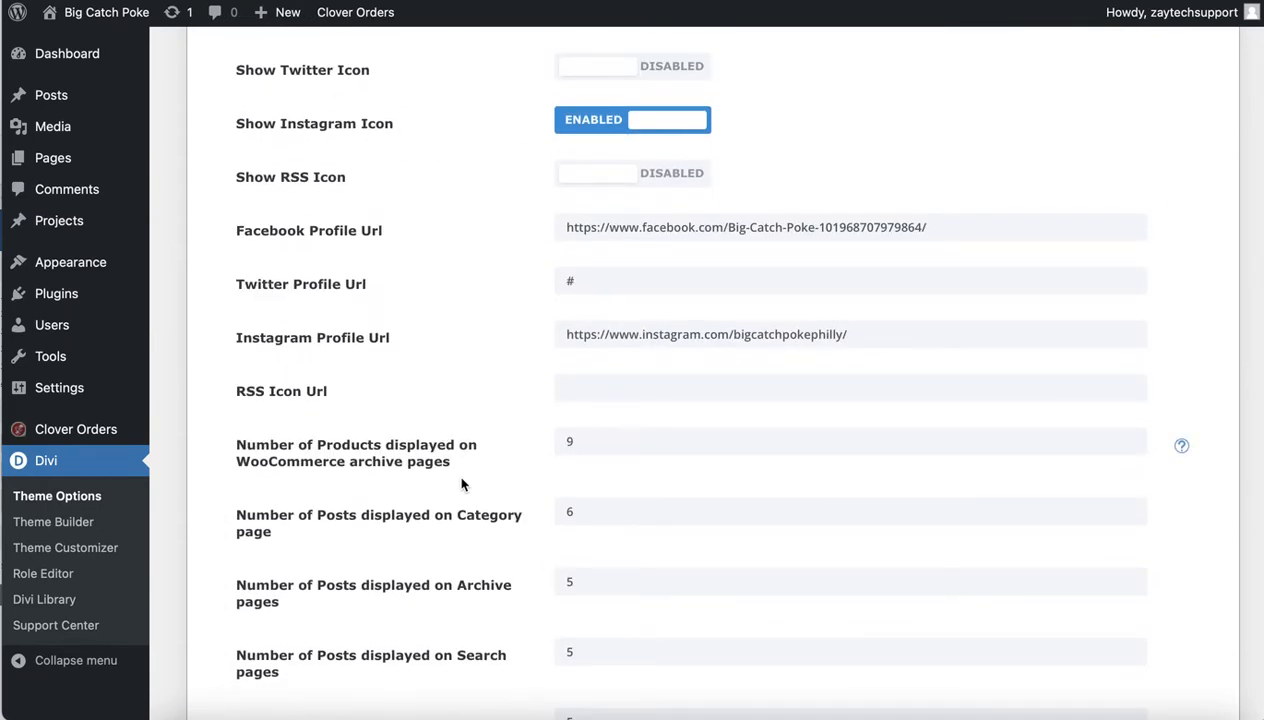
{"action": "left_click_drag", "start_coordinate": [346, 284], "coordinate": [296, 282]}
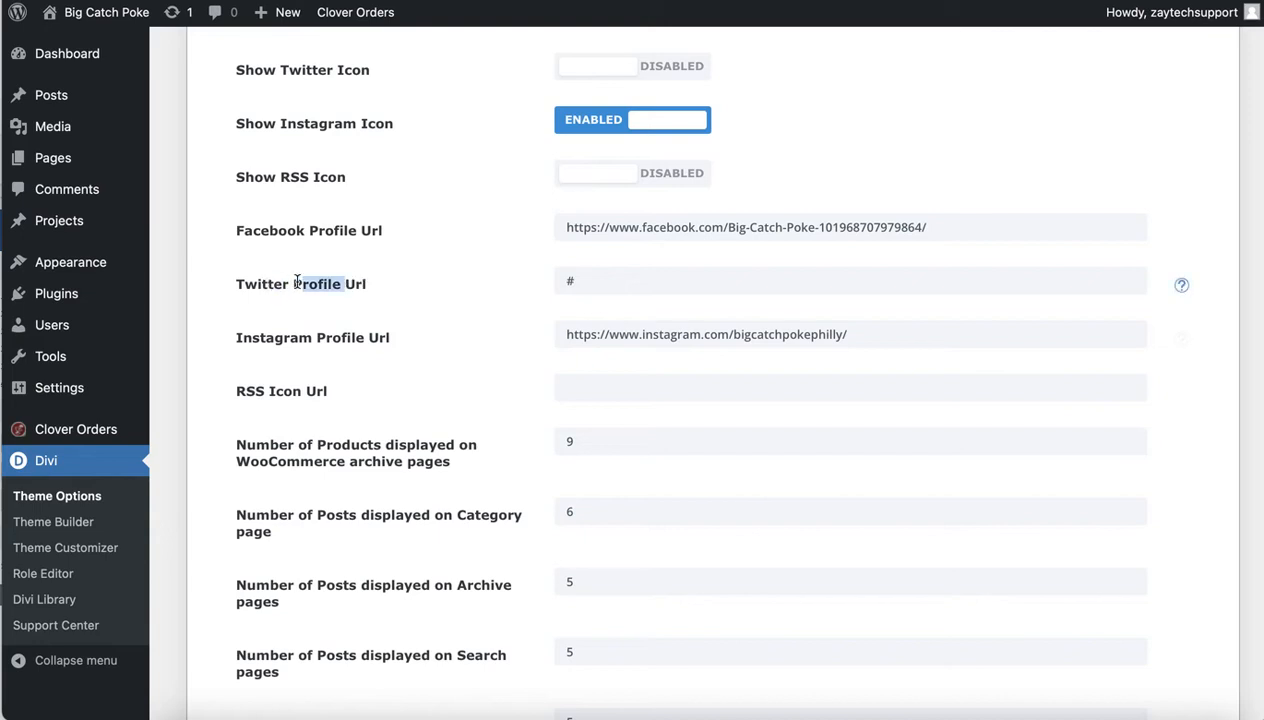
{"action": "scroll", "coordinate": [326, 355], "scroll_direction": "up", "scroll_amount": 1}
{"action": "scroll", "coordinate": [327, 355], "scroll_direction": "up", "scroll_amount": 3}
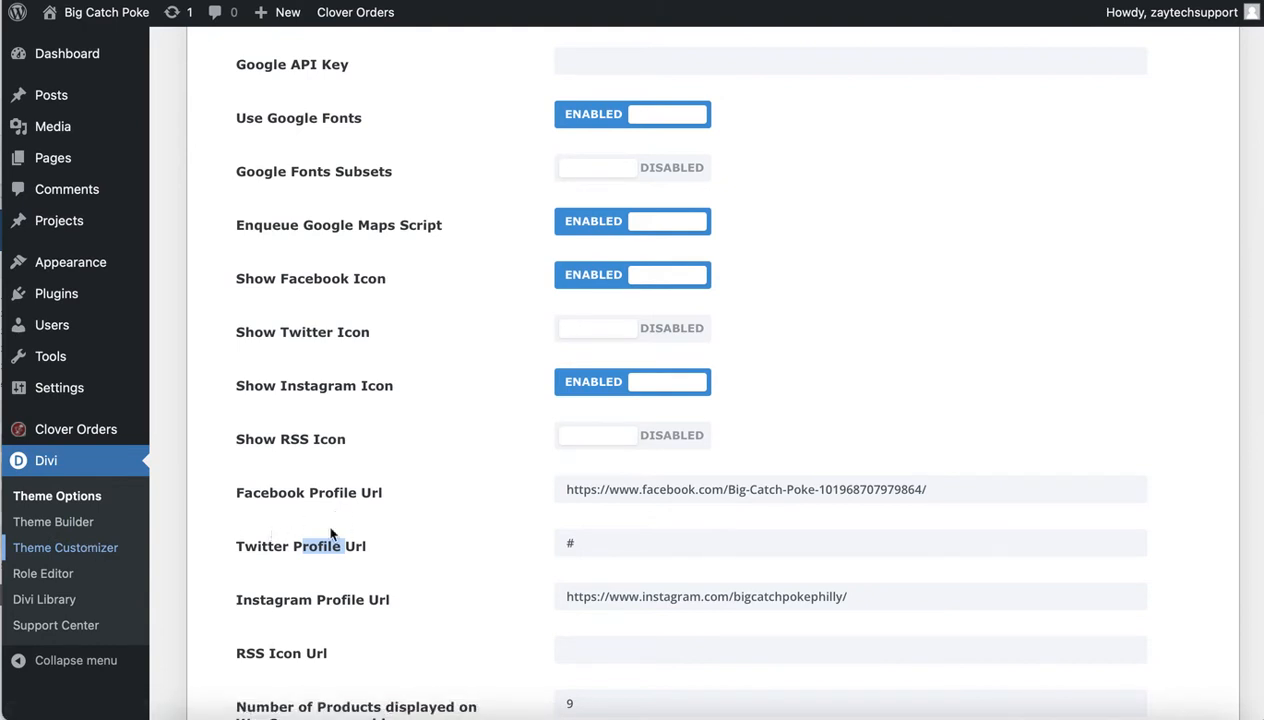
{"action": "scroll", "coordinate": [247, 538], "scroll_direction": "up", "scroll_amount": 1}
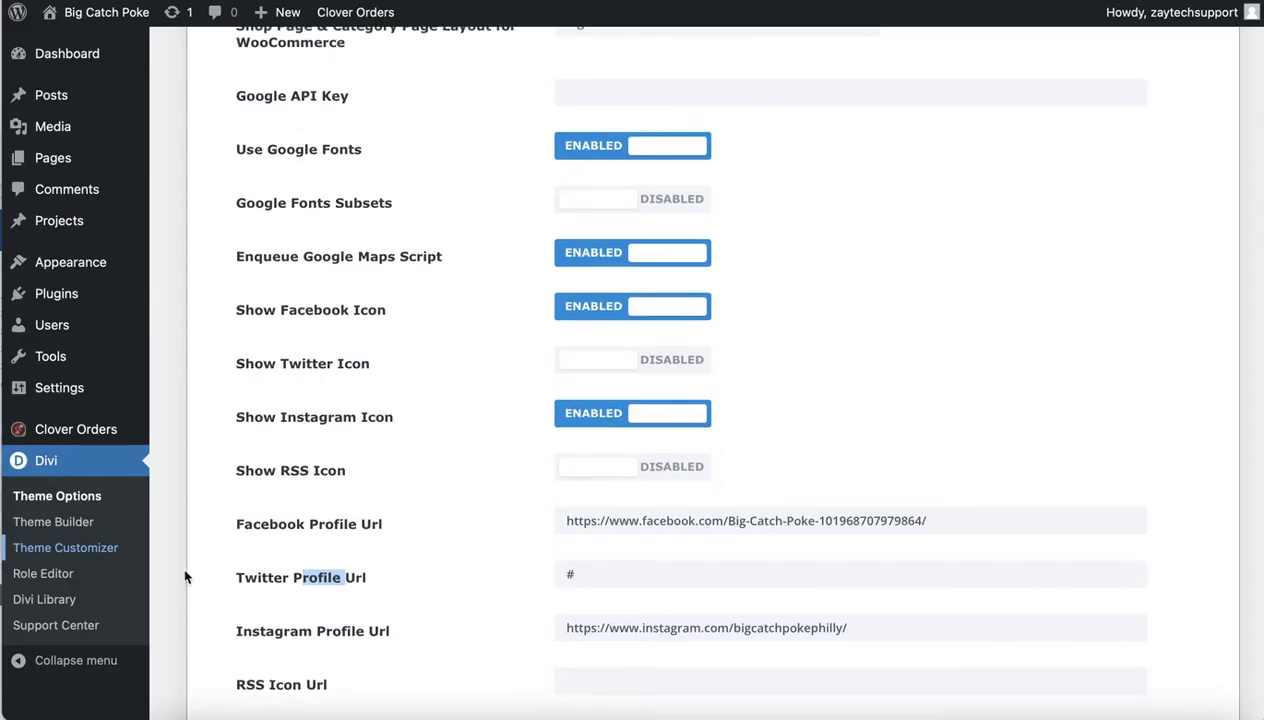
- Open the Footer Menu settings in the Theme Customizer and set the footer menu font size to 15
{"action": "left_click", "coordinate": [140, 550]}
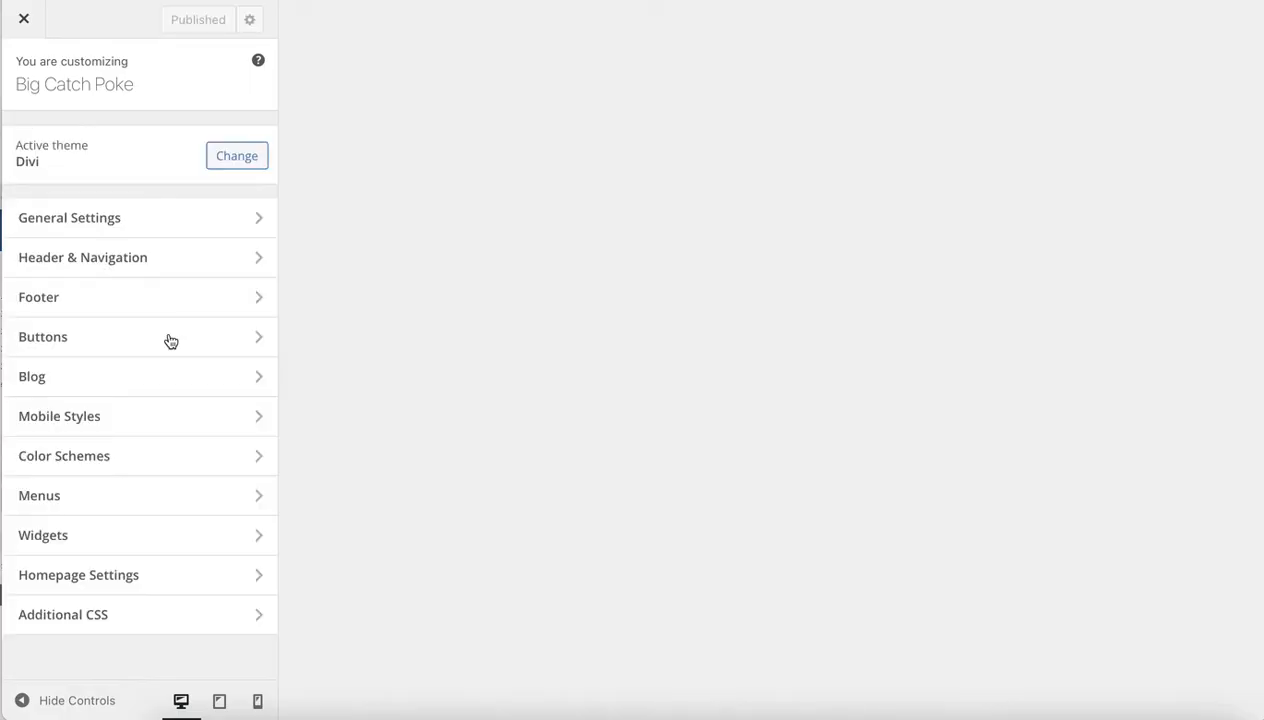
{"action": "left_click", "coordinate": [170, 266]}
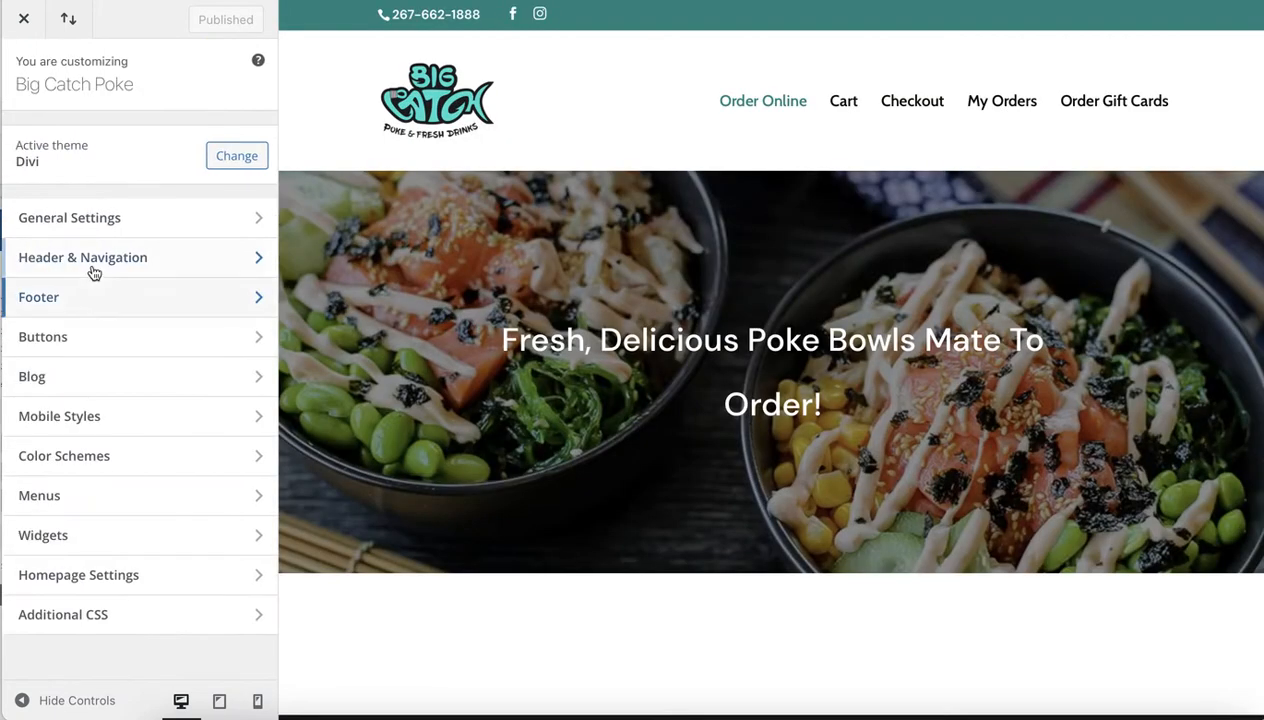
{"action": "left_click", "coordinate": [87, 297]}
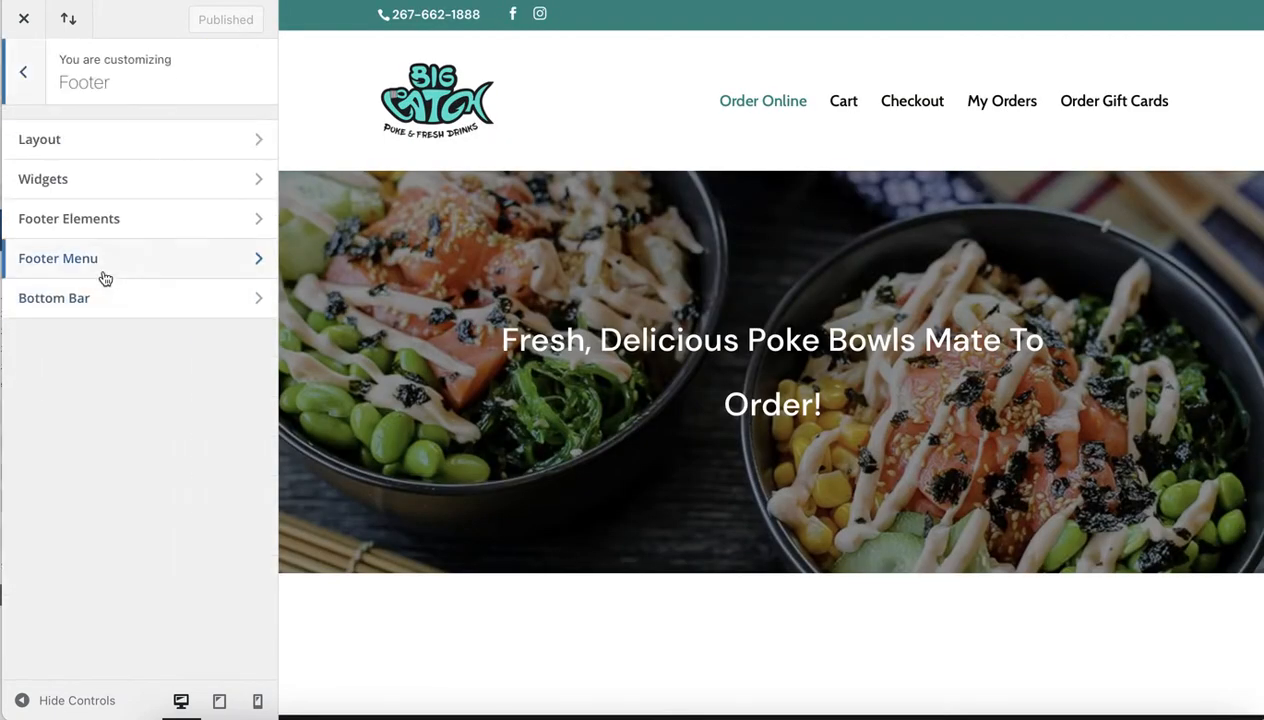
{"action": "left_click", "coordinate": [107, 268]}
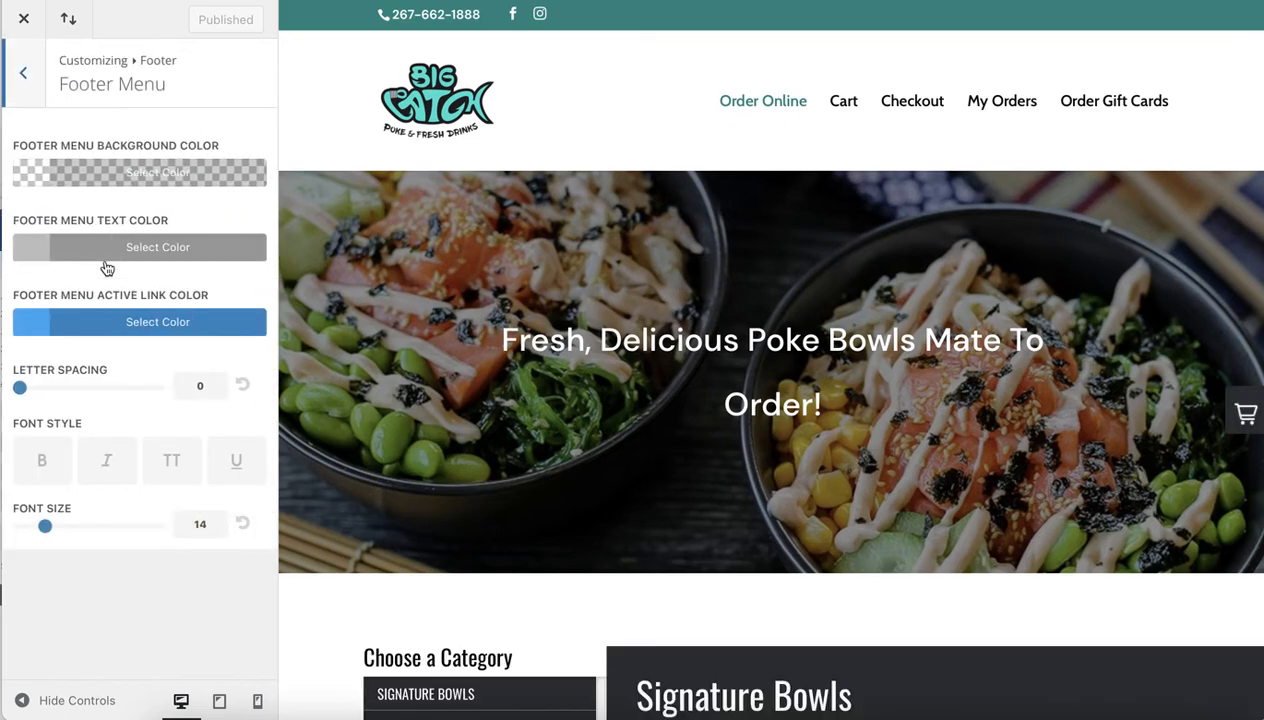
{"action": "scroll", "coordinate": [330, 547], "scroll_direction": "down", "scroll_amount": 20}
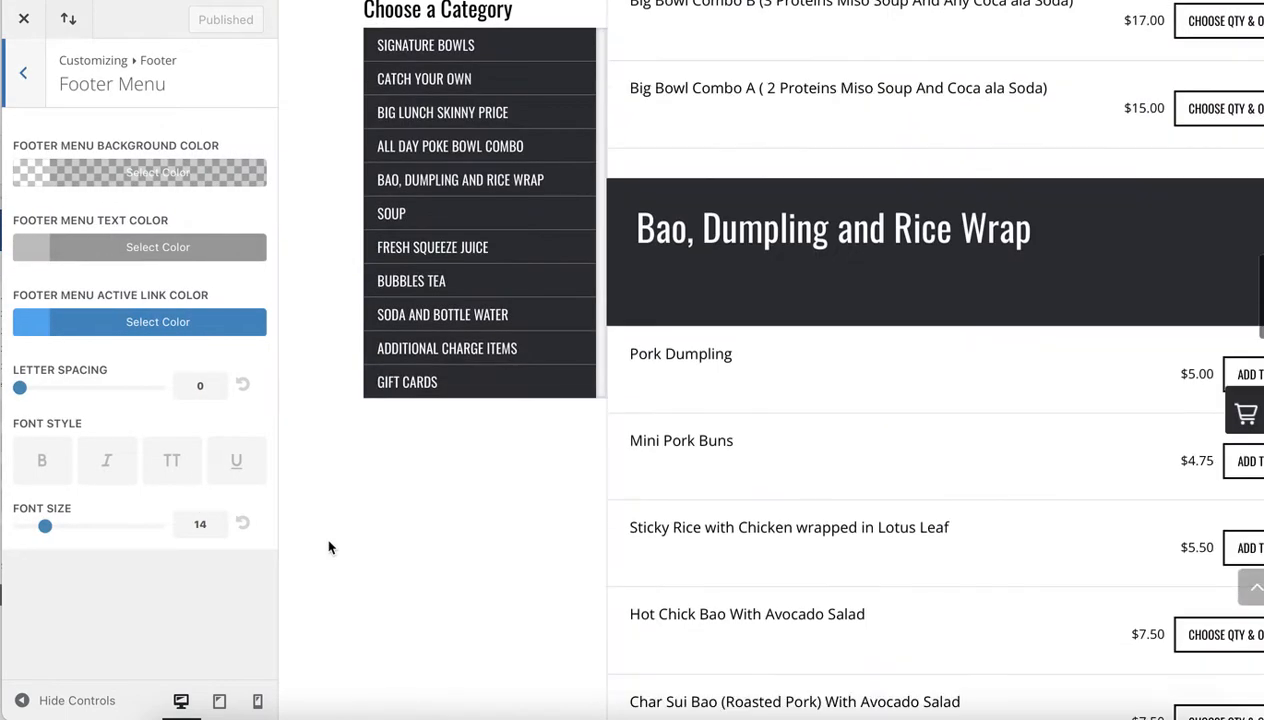
{"action": "scroll", "coordinate": [330, 547], "scroll_direction": "down", "scroll_amount": 5}
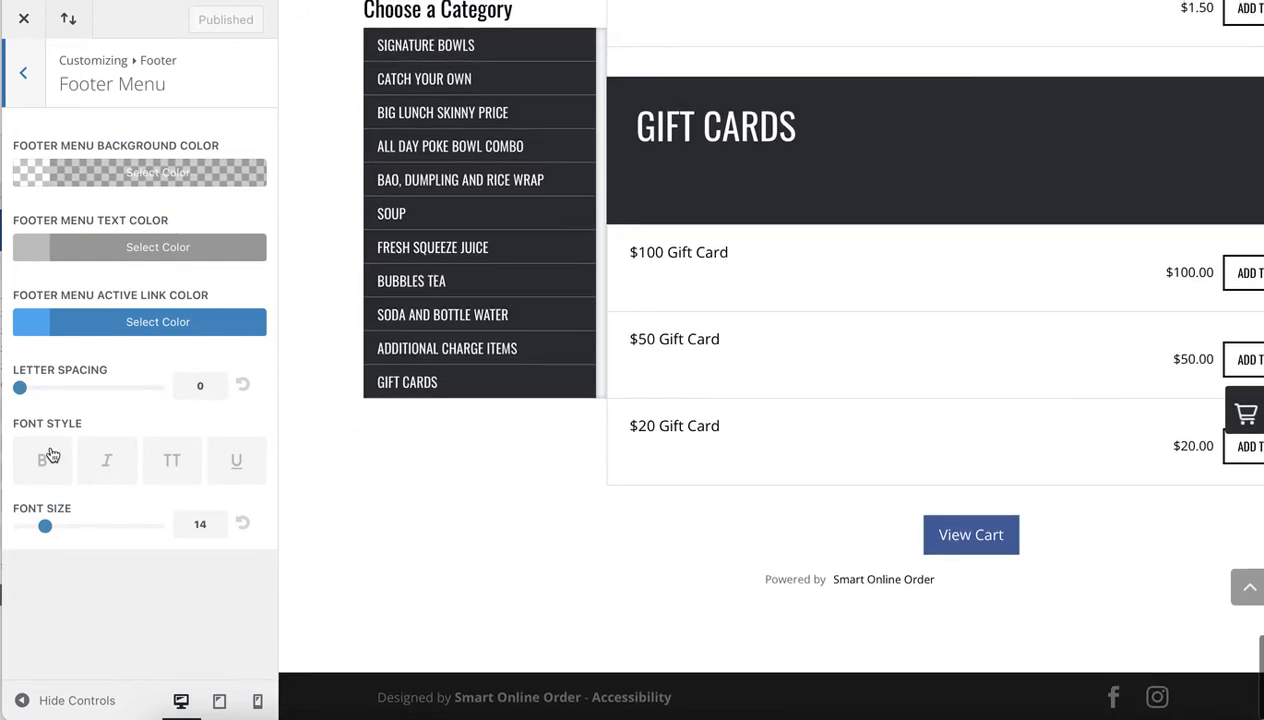
{"action": "mouse_move", "coordinate": [44, 526]}
{"action": "left_mouse_down"}
{"action": "mouse_move", "coordinate": [63, 526]}
{"action": "mouse_move", "coordinate": [49, 526]}
{"action": "left_mouse_up"}
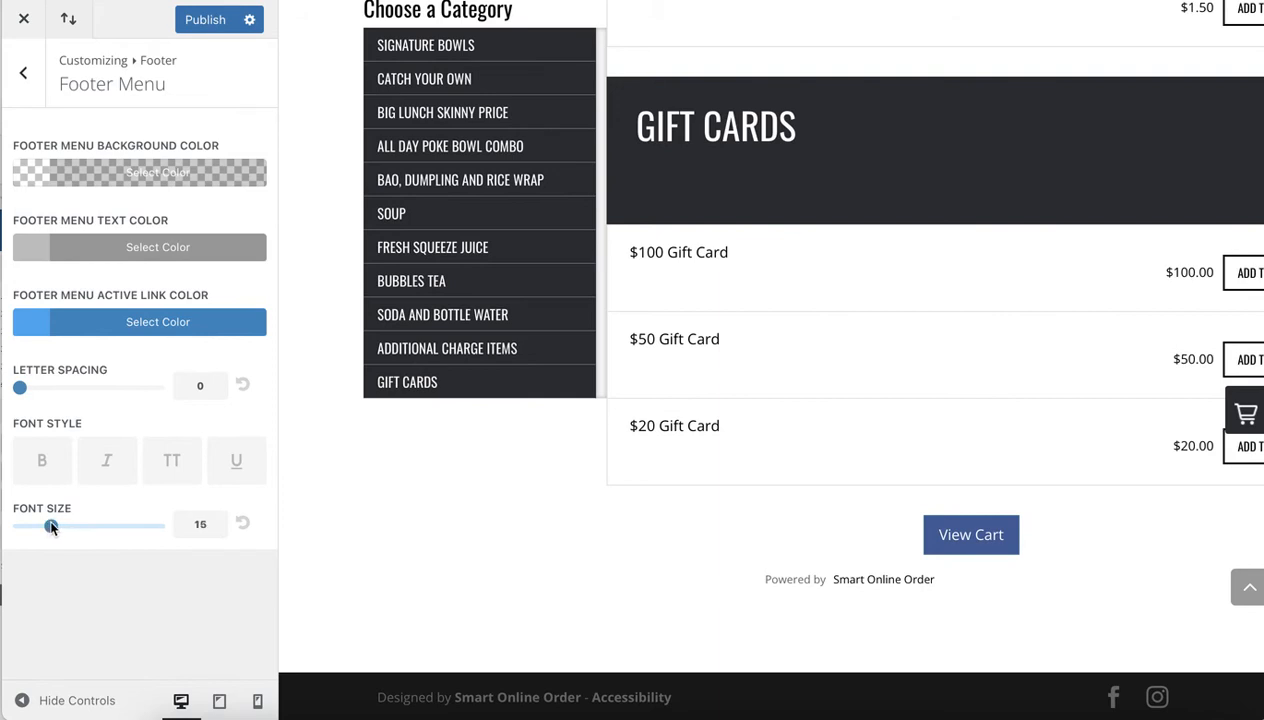
{"action": "left_click", "coordinate": [18, 100]}
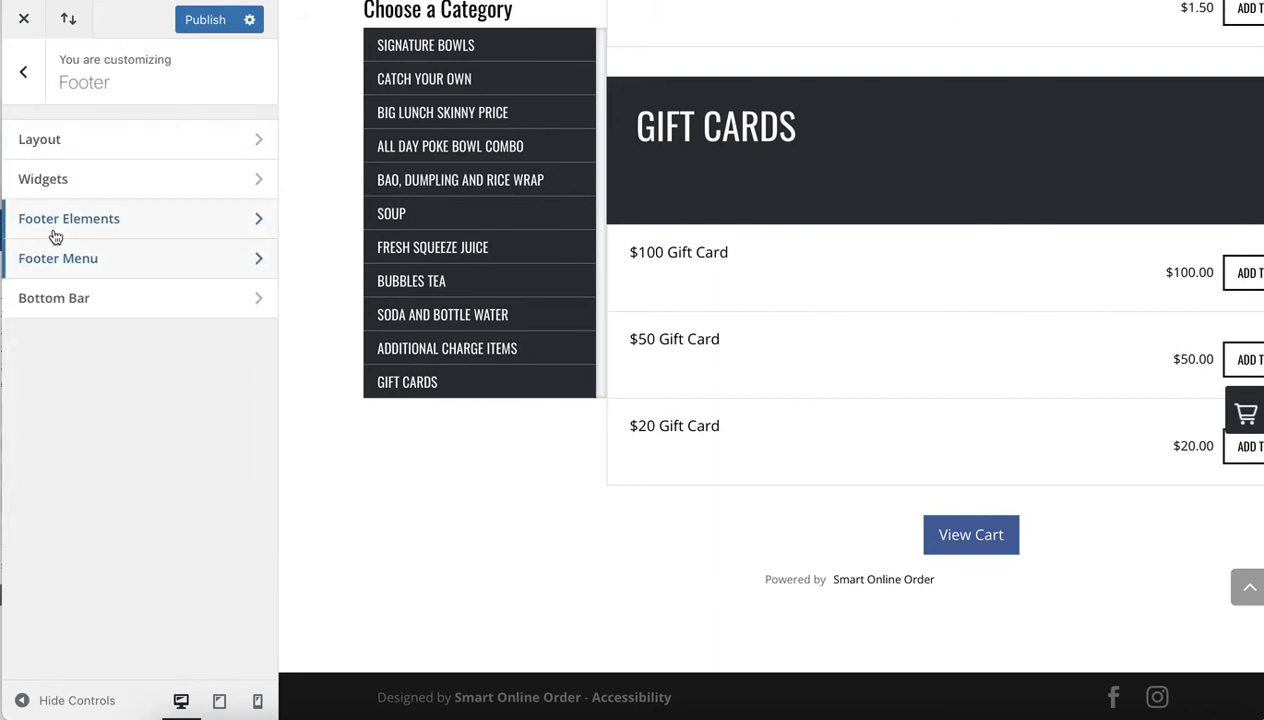
- Set the social icon size to 27 in the footer's Bottom Bar settings
{"action": "left_click", "coordinate": [60, 295]}
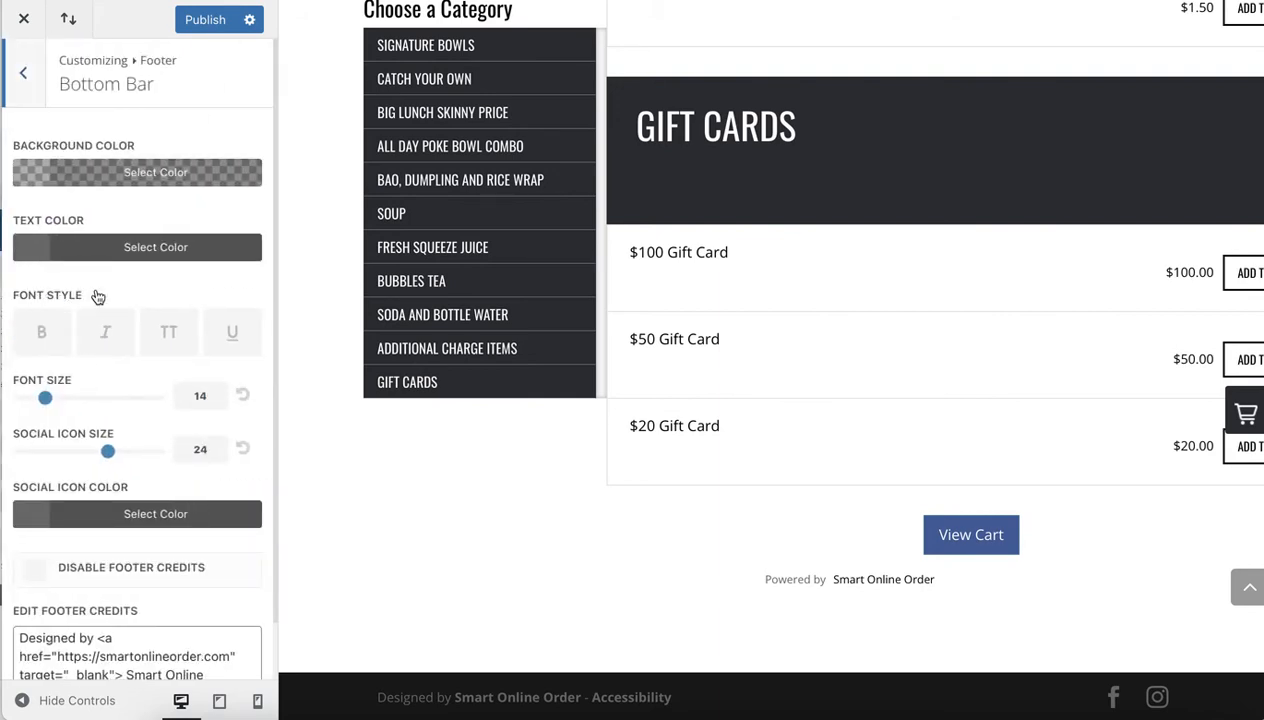
{"action": "scroll", "coordinate": [105, 224], "scroll_direction": "down", "scroll_amount": 1}
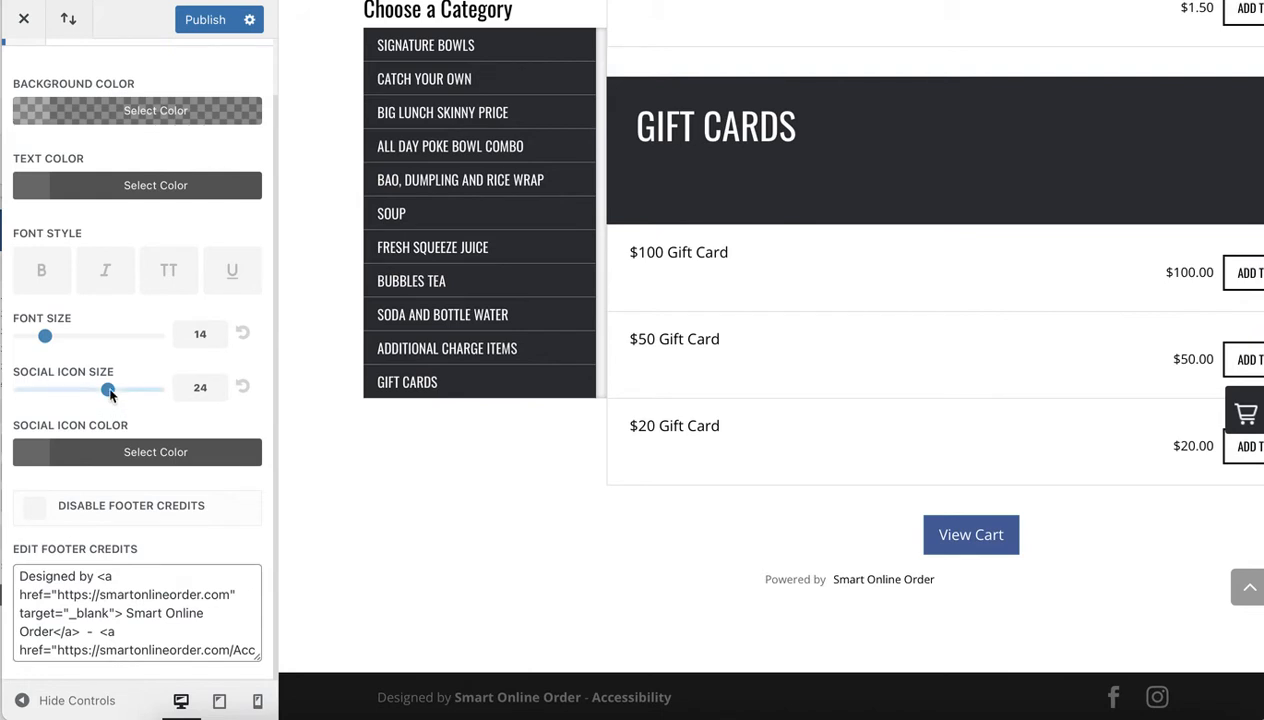
{"action": "left_click_drag", "start_coordinate": [108, 390], "coordinate": [139, 391]}
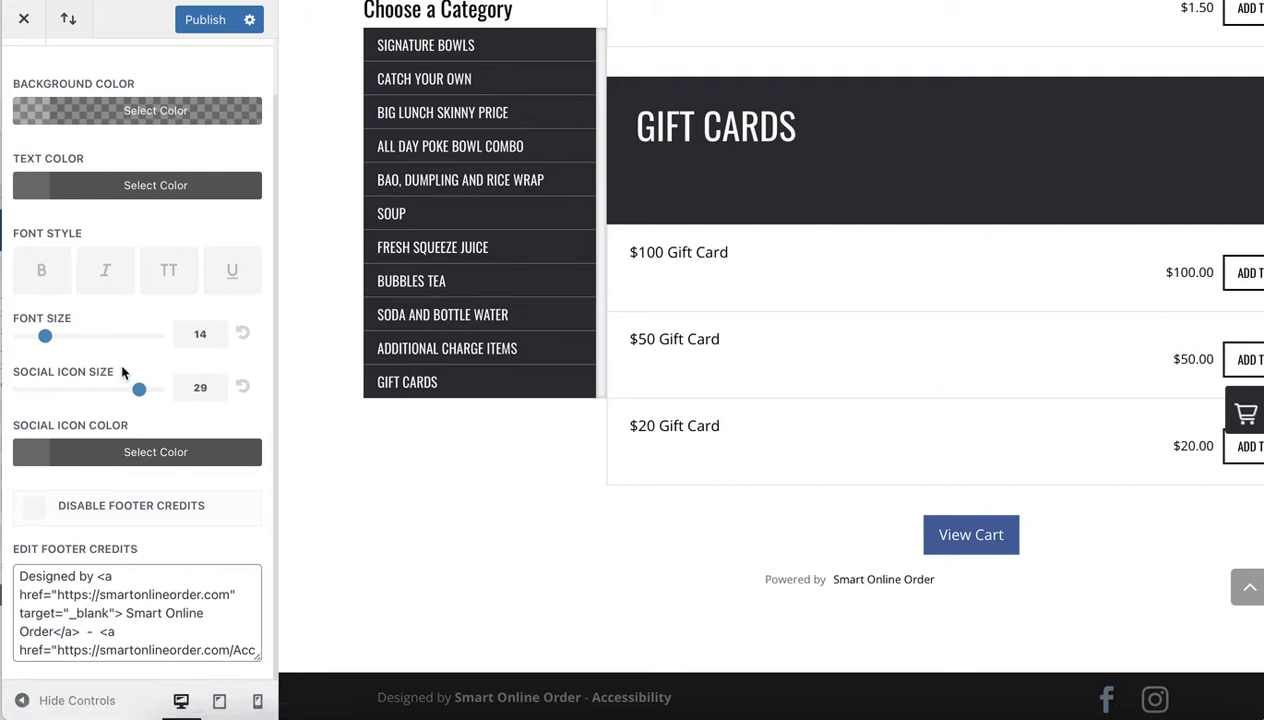
{"action": "mouse_move", "coordinate": [139, 392]}
{"action": "left_mouse_down"}
{"action": "mouse_move", "coordinate": [93, 391]}
{"action": "mouse_move", "coordinate": [126, 391]}
{"action": "left_mouse_up"}
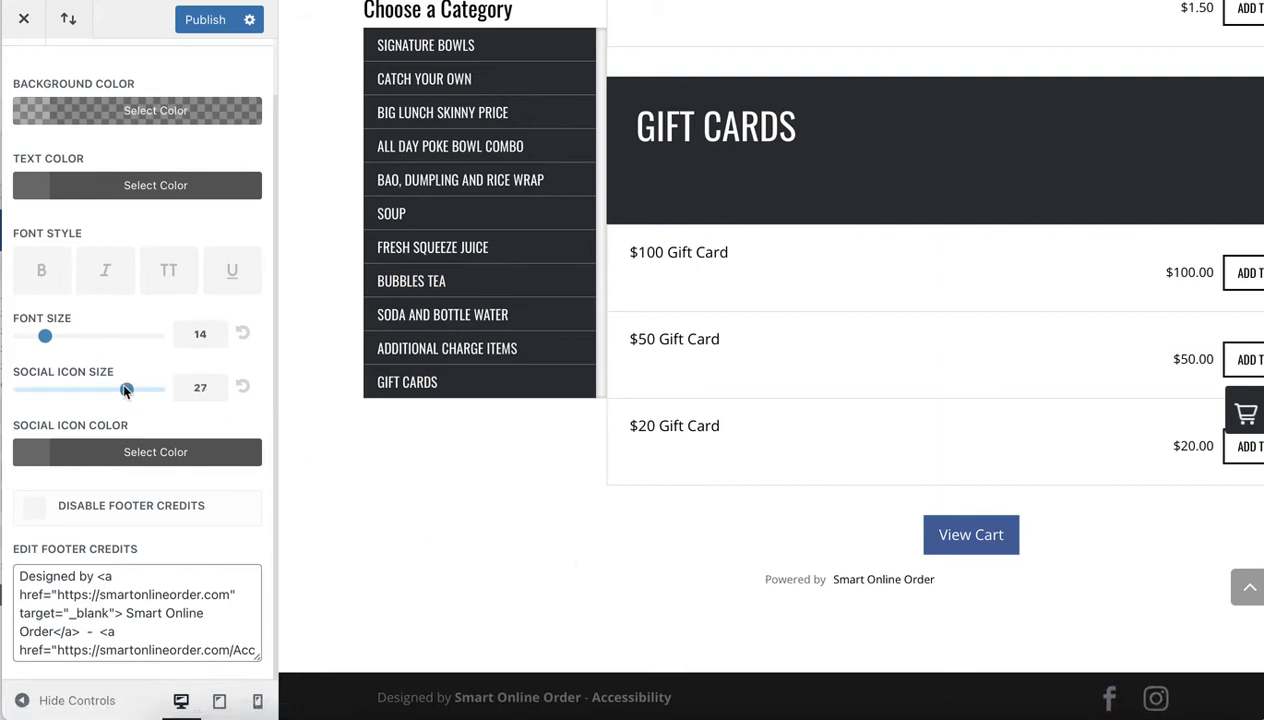
{"action": "scroll", "coordinate": [127, 370], "scroll_direction": "up", "scroll_amount": 1}
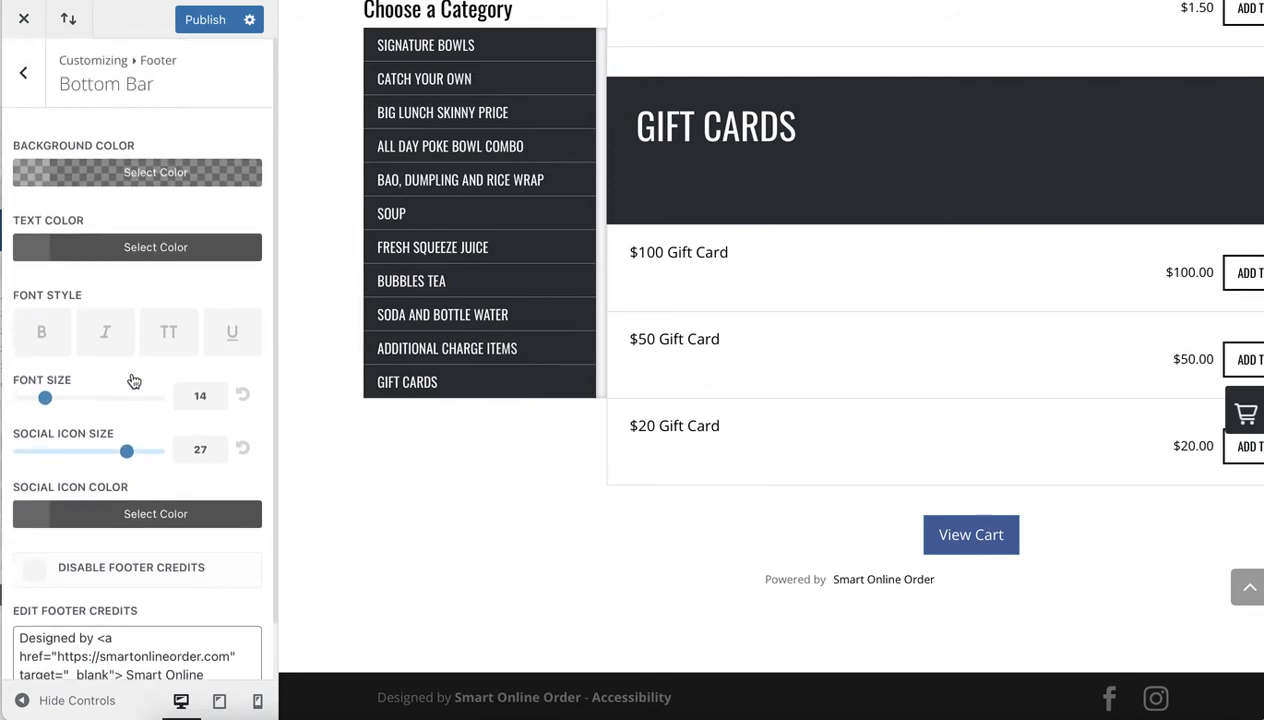
{"action": "scroll", "coordinate": [134, 381], "scroll_direction": "down", "scroll_amount": 1}
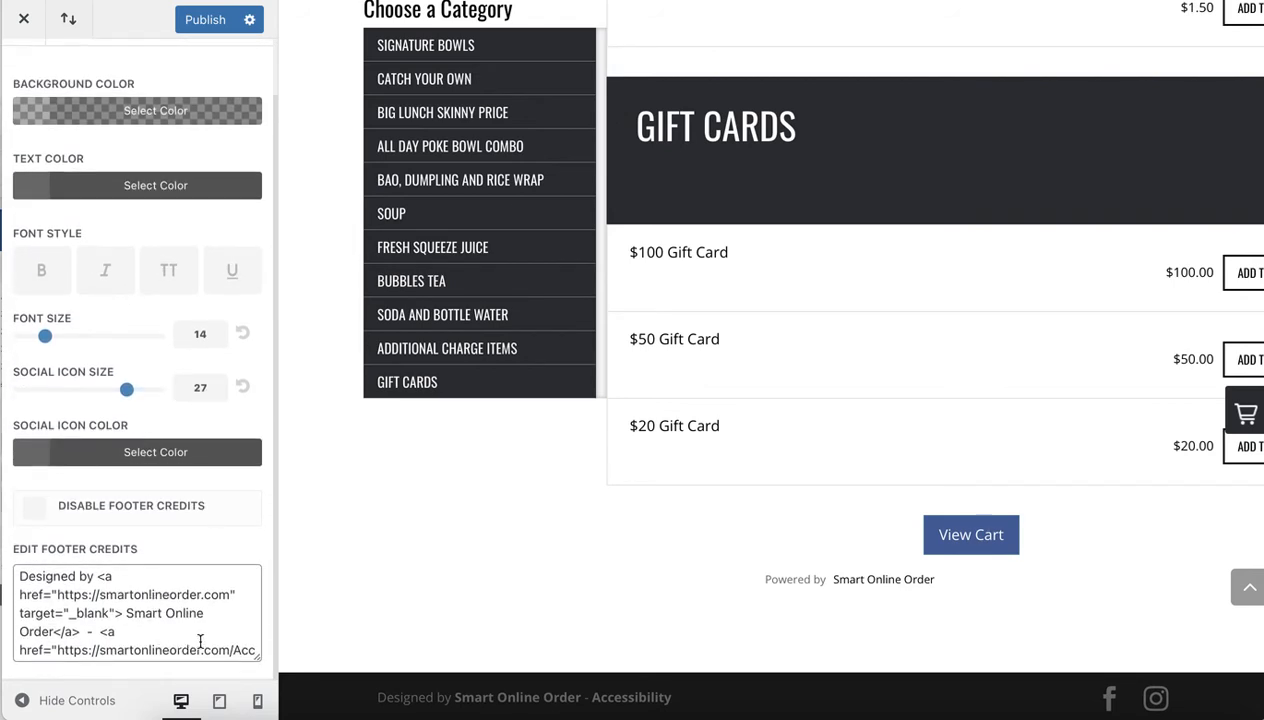
{"action": "scroll", "coordinate": [203, 641], "scroll_direction": "down", "scroll_amount": 2}
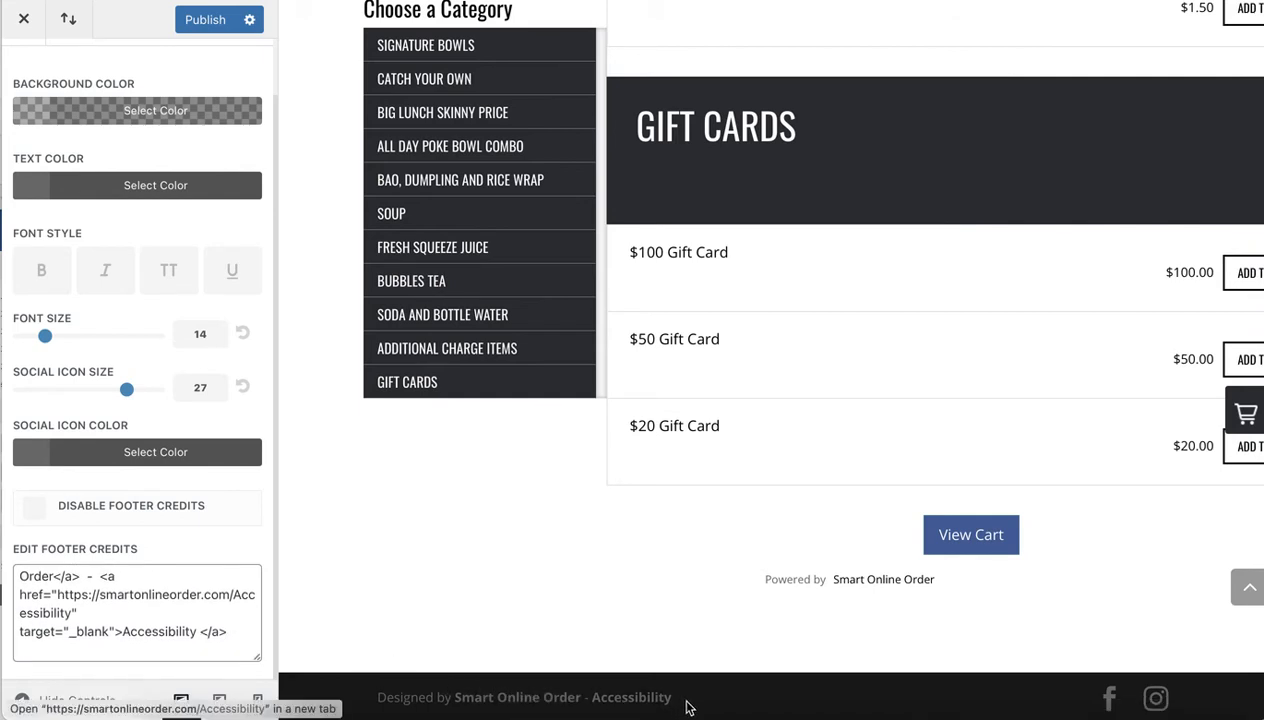
{"action": "left_click", "coordinate": [235, 631]}
{"action": "key", "text": "Return"}
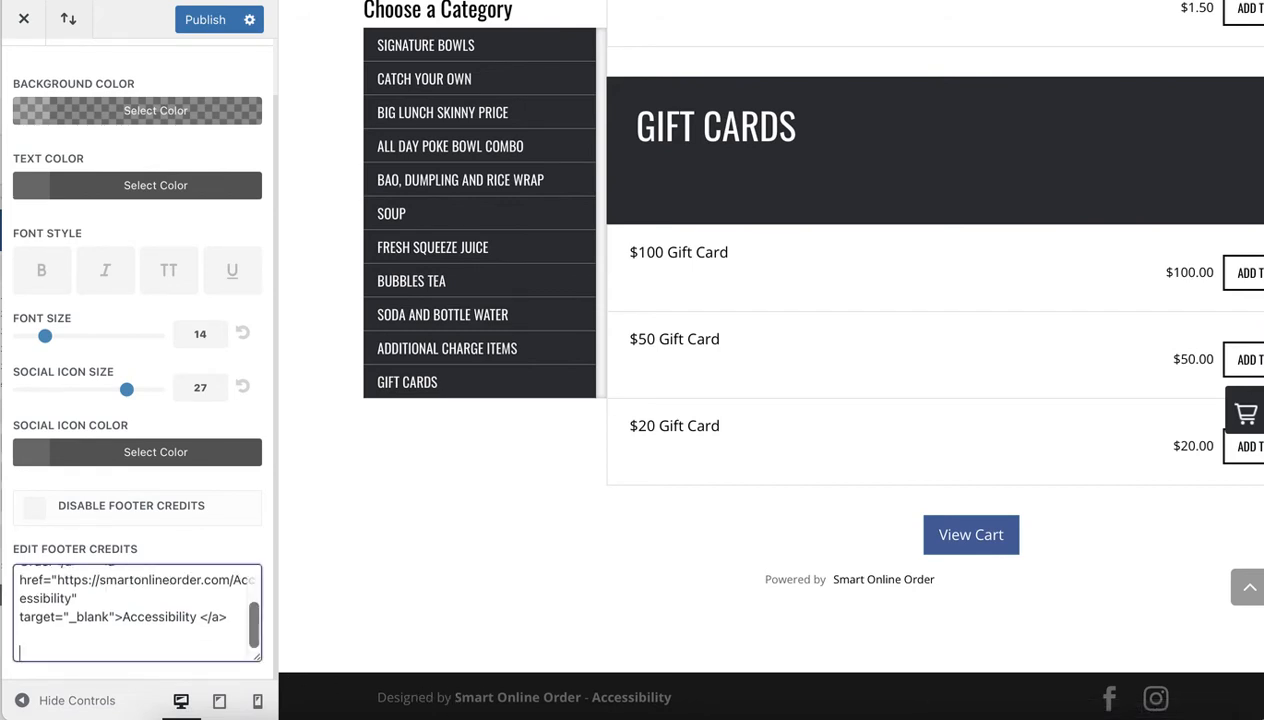
{"action": "key", "text": "Return"}
{"action": "type", "text": "https://www.yelp.com/biz/big-catch-poke-philadelphia"}
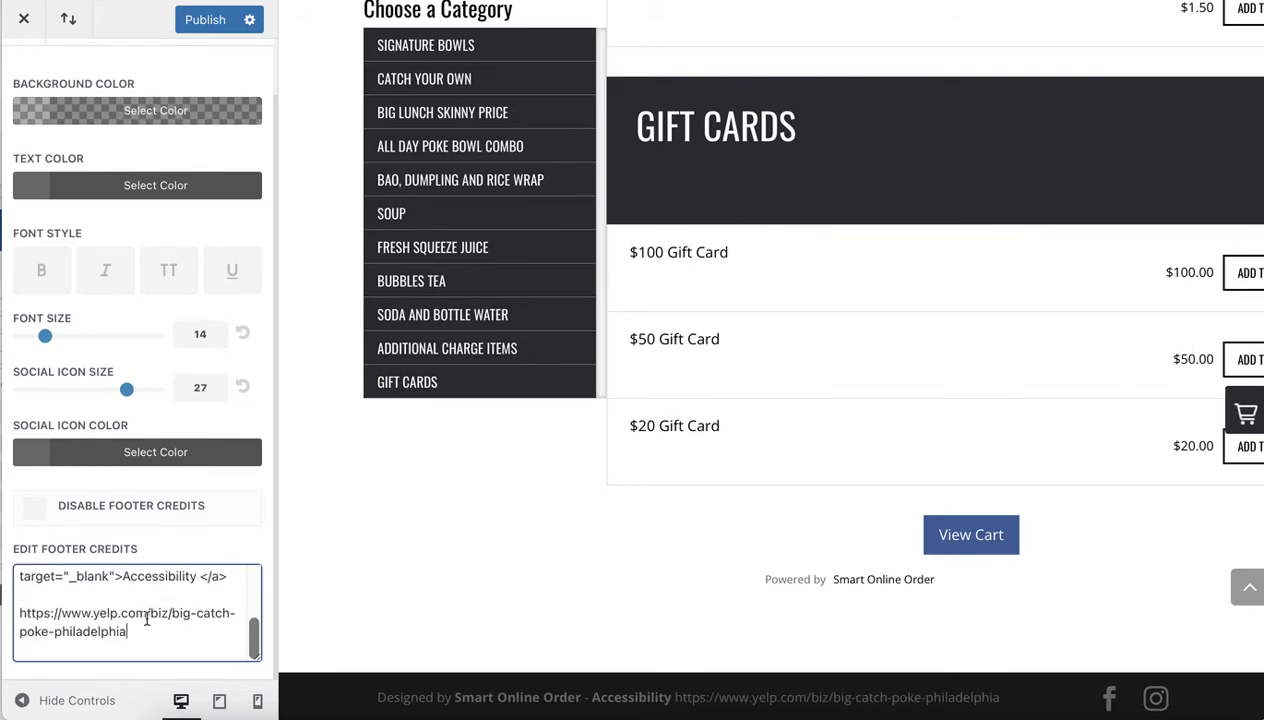
- Copy the opening "Designed by <" text of the footer credits and paste it directly before the Yelp address
{"action": "scroll", "coordinate": [100, 610], "scroll_direction": "up", "scroll_amount": 2}
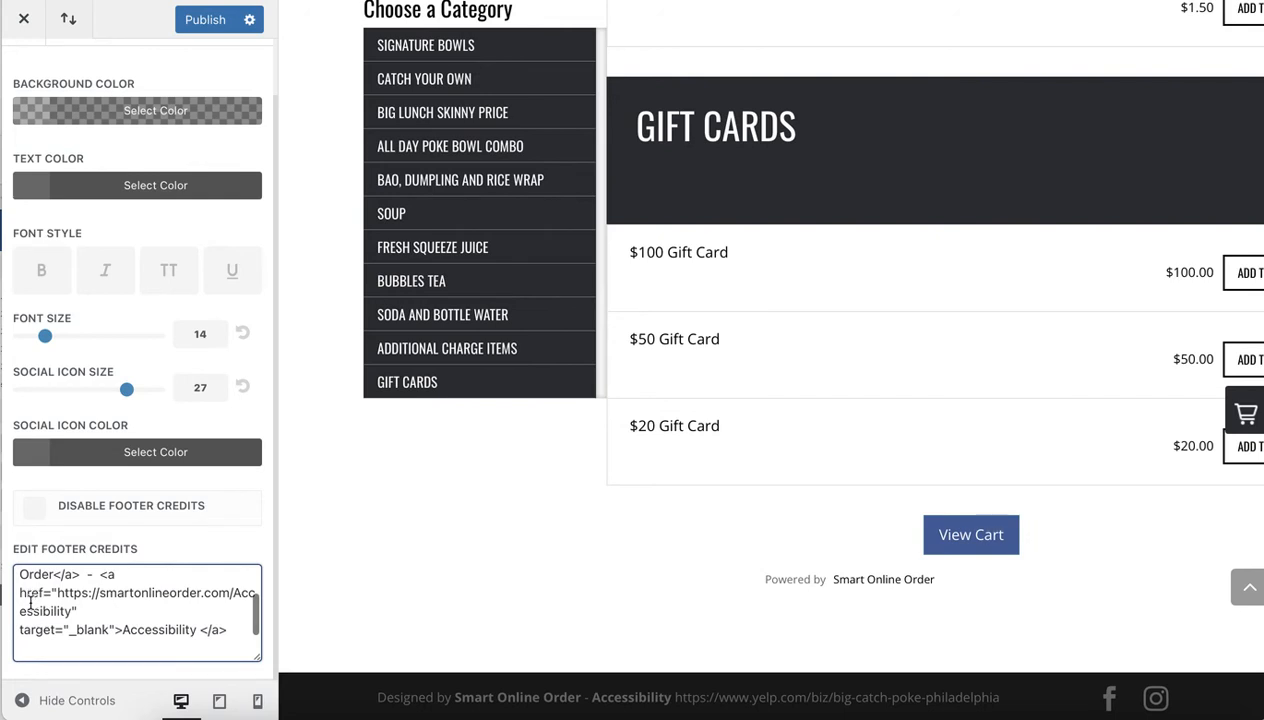
{"action": "scroll", "coordinate": [31, 612], "scroll_direction": "up", "scroll_amount": 3}
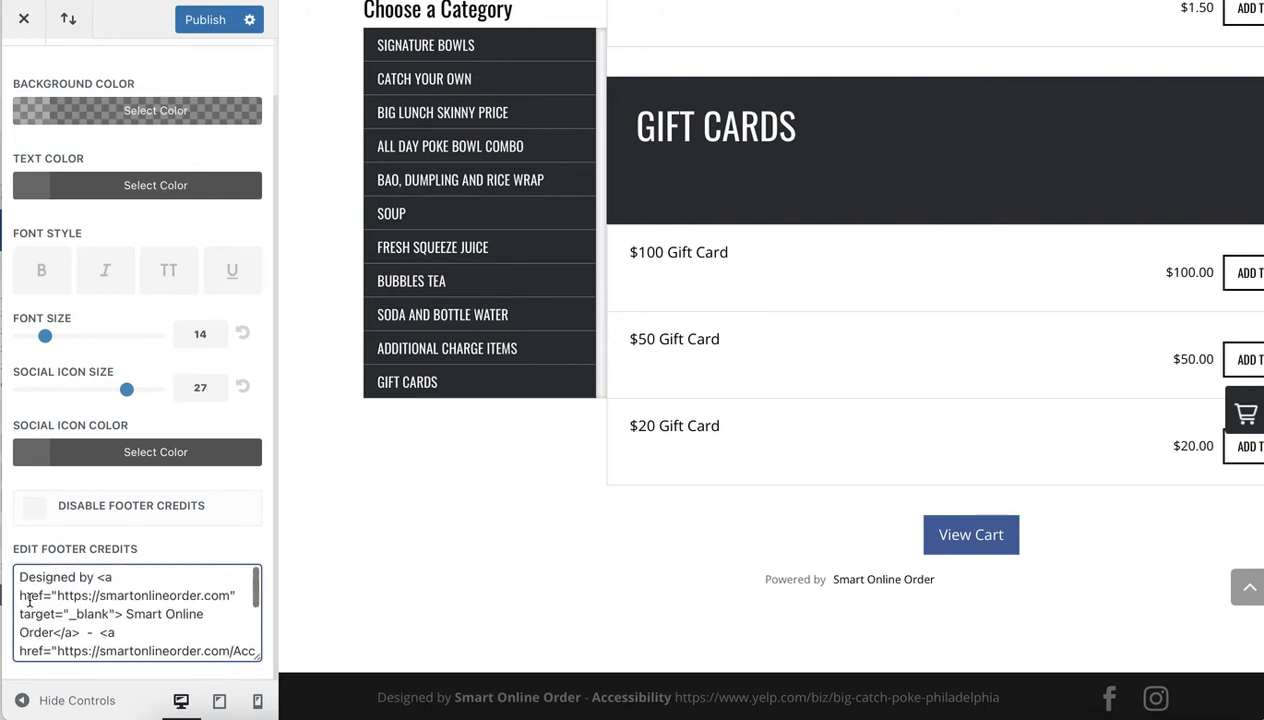
{"action": "left_click_drag", "start_coordinate": [21, 576], "coordinate": [104, 577]}
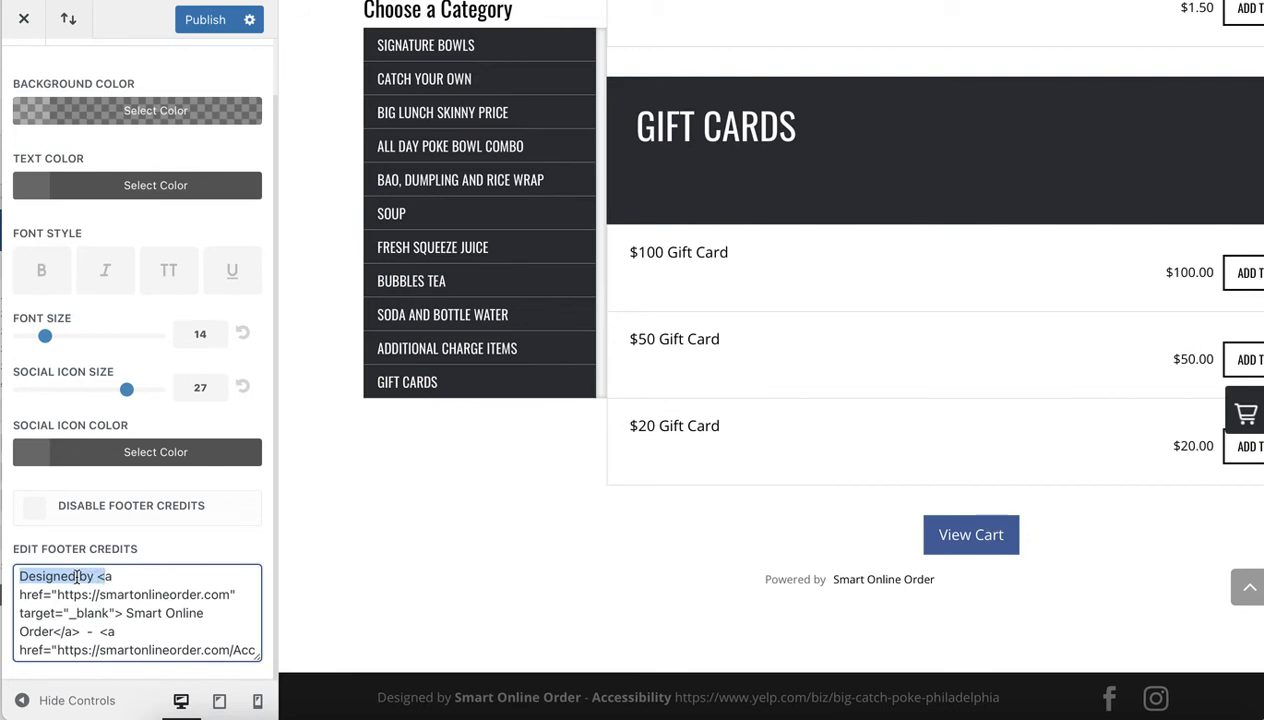
{"action": "right_click", "coordinate": [77, 576]}
{"action": "left_click", "coordinate": [100, 498]}
{"action": "scroll", "coordinate": [102, 614], "scroll_direction": "down", "scroll_amount": 3}
{"action": "scroll", "coordinate": [102, 614], "scroll_direction": "down", "scroll_amount": 2}
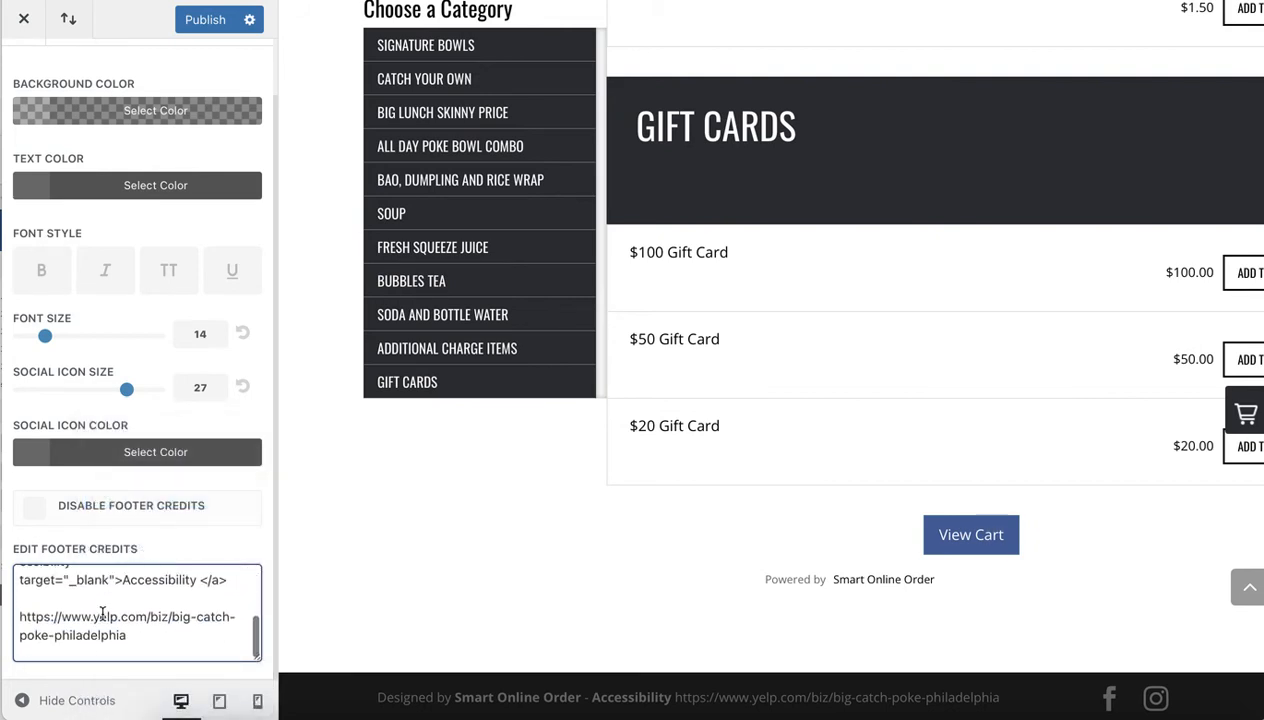
{"action": "left_click", "coordinate": [16, 616]}
{"action": "key", "text": "ctrl+v"}
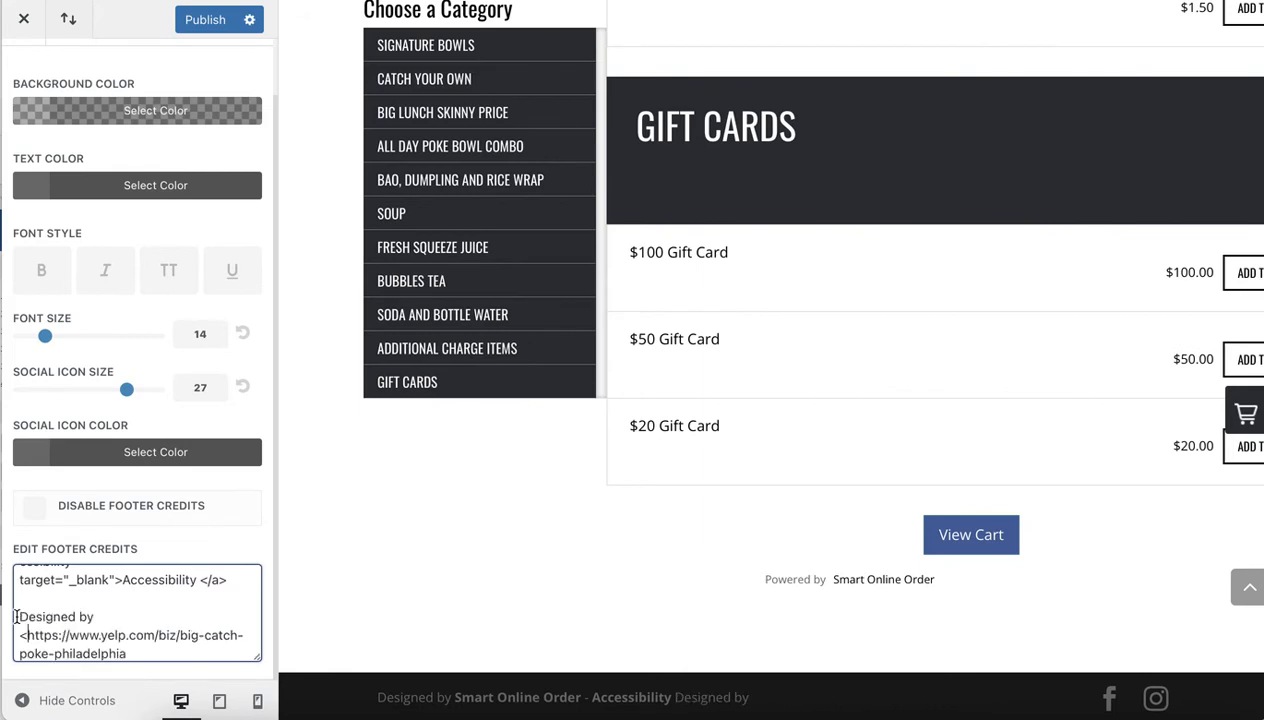
- Replace the pasted "Designed by" wording before the Yelp address with "Yelp Page"
{"action": "left_click_drag", "start_coordinate": [76, 617], "coordinate": [19, 612]}
{"action": "type", "text": "Yelp P"}
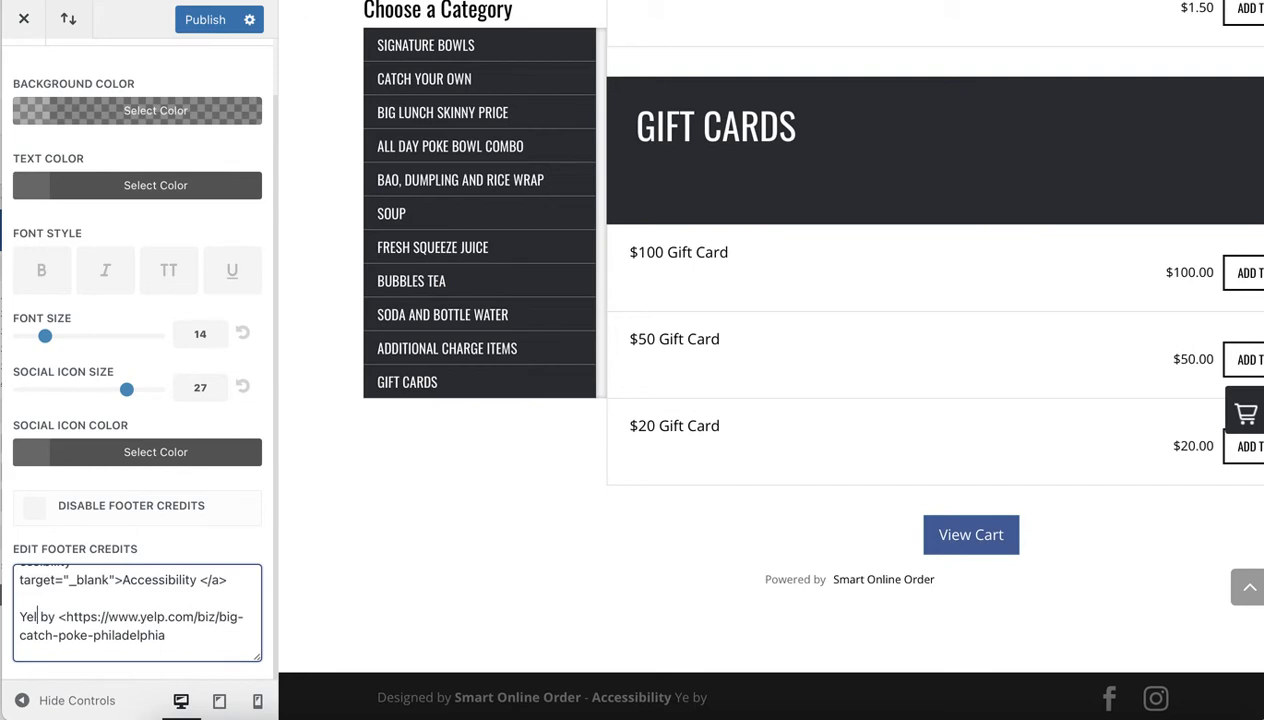
{"action": "type", "text": "age"}
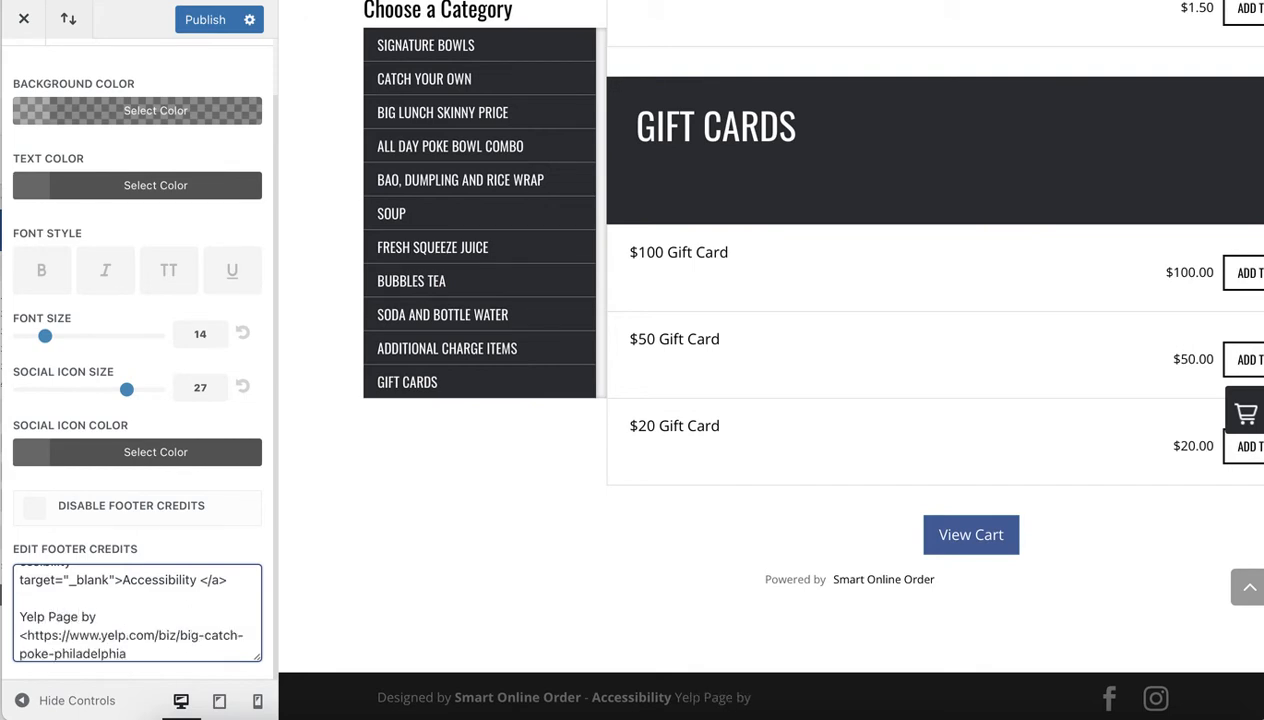
{"action": "left_click", "coordinate": [91, 616]}
{"action": "key", "text": "BackSpace"}
{"action": "key", "text": "BackSpace"}
{"action": "scroll", "coordinate": [90, 631], "scroll_direction": "down", "scroll_amount": 1}
- Copy the link opening <a href="https: from the first footer credit and substitute it for the <https start of the Yelp address, without a doubled colon
{"action": "scroll", "coordinate": [90, 631], "scroll_direction": "up", "scroll_amount": 5}
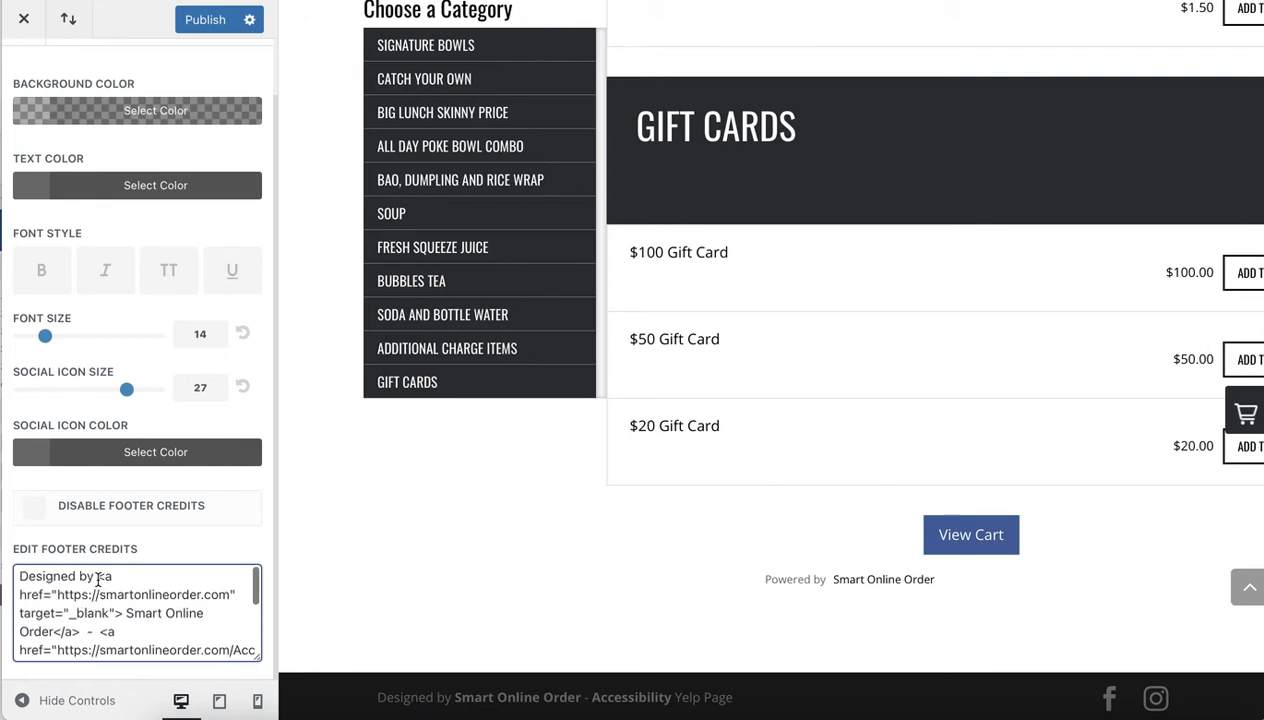
{"action": "mouse_move", "coordinate": [98, 578]}
{"action": "left_mouse_down"}
{"action": "mouse_move", "coordinate": [112, 578]}
{"action": "mouse_move", "coordinate": [54, 596]}
{"action": "mouse_move", "coordinate": [88, 597]}
{"action": "left_mouse_up"}
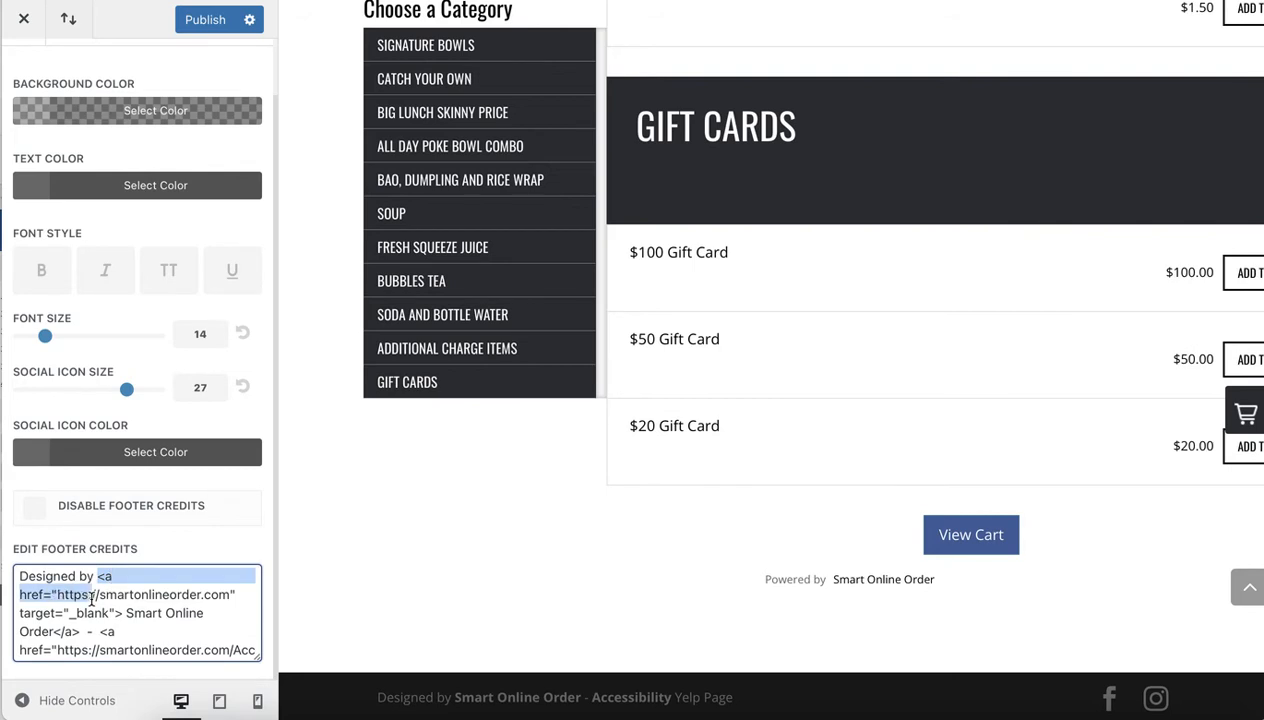
{"action": "right_click", "coordinate": [76, 596]}
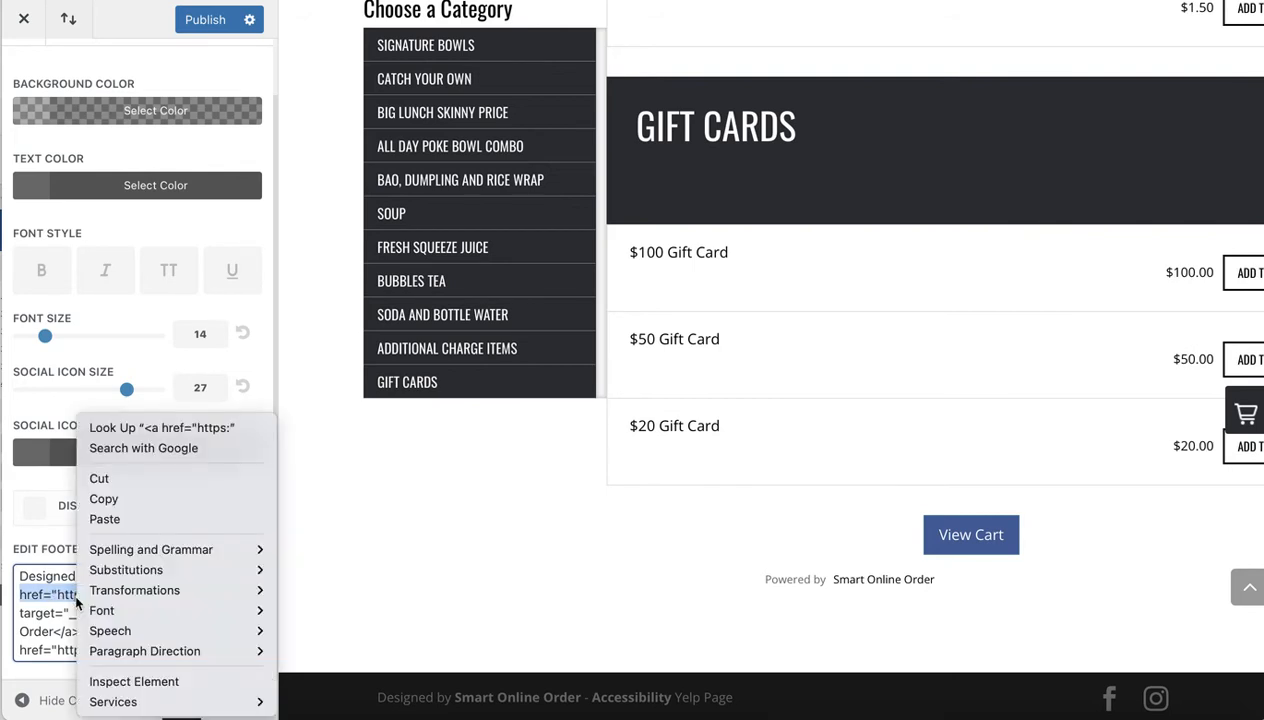
{"action": "left_click", "coordinate": [104, 497]}
{"action": "scroll", "coordinate": [100, 610], "scroll_direction": "down", "scroll_amount": 5}
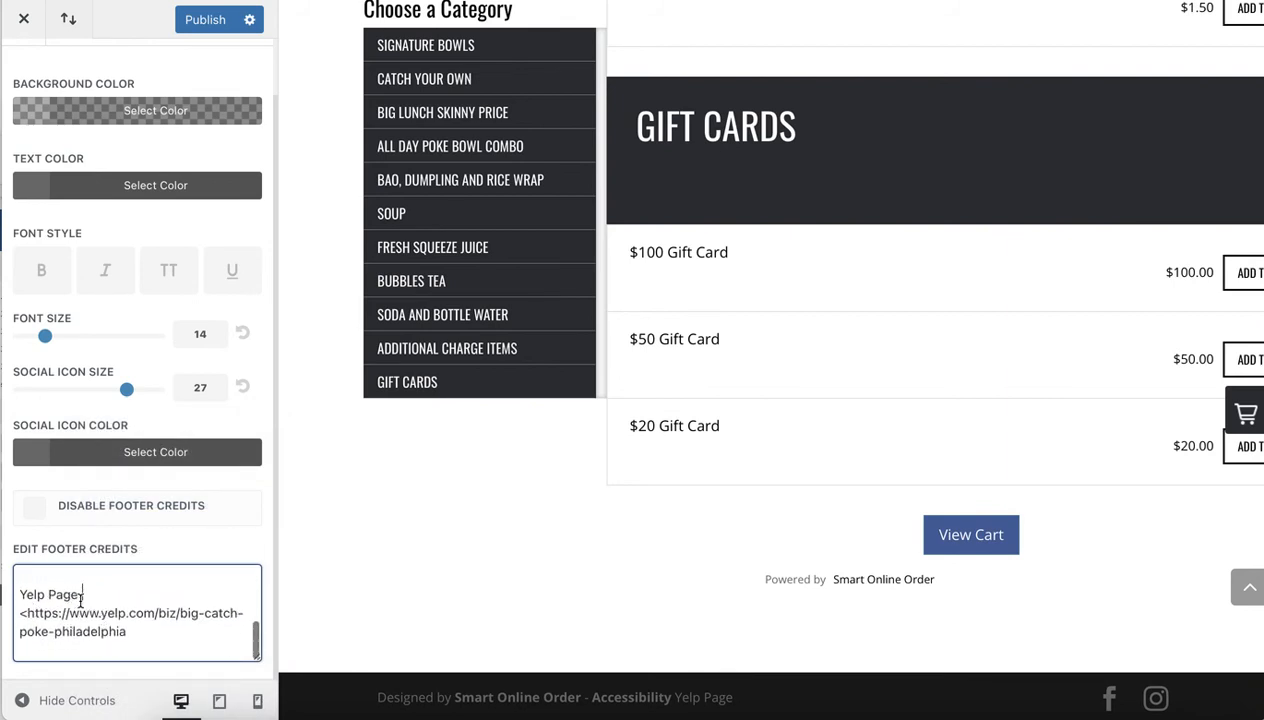
{"action": "left_click_drag", "start_coordinate": [19, 613], "coordinate": [58, 611]}
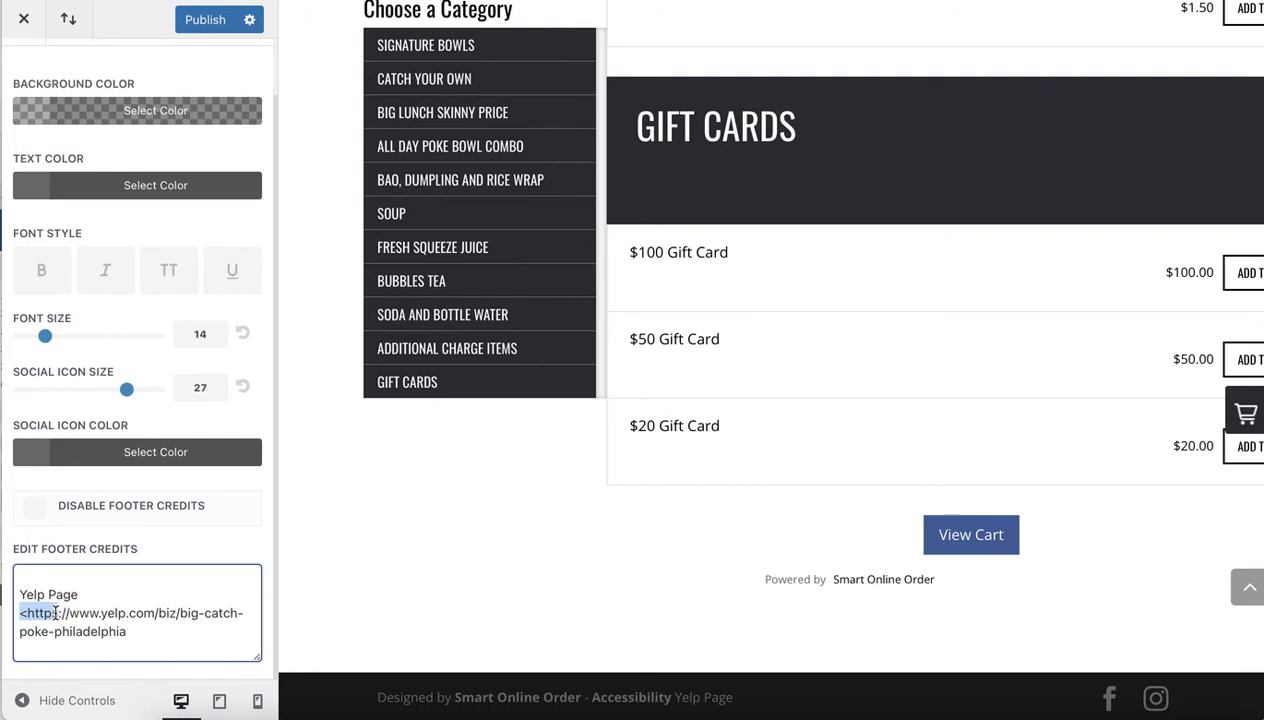
{"action": "key", "text": "ctrl+v"}
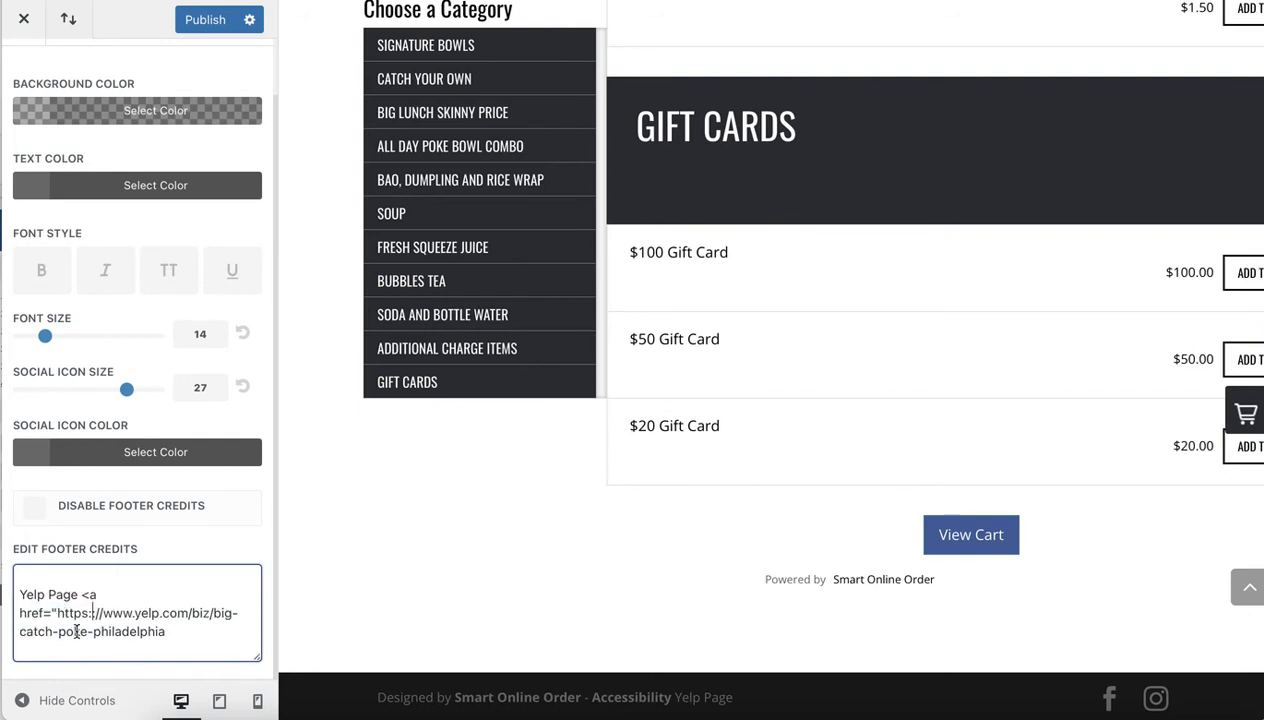
{"action": "key", "text": "BackSpace"}
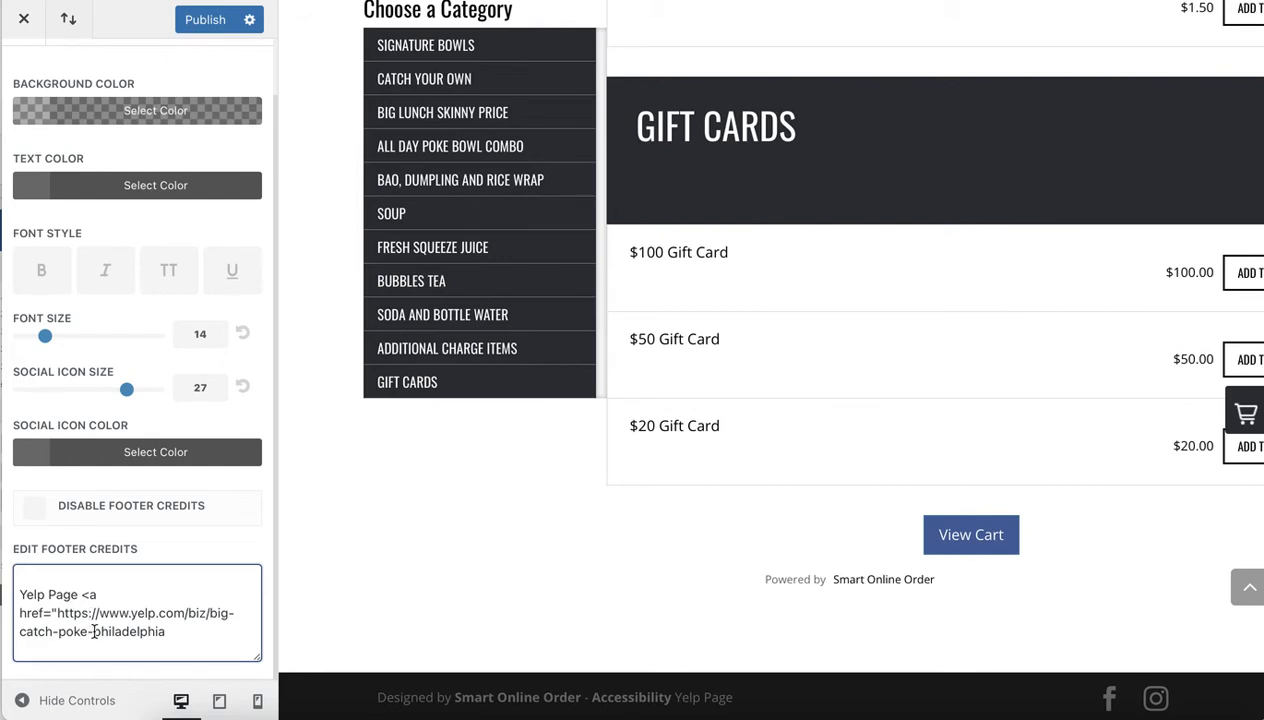
{"action": "key", "text": "BackSpace"}
- Check the existing link markup in the footer credits and add "Visit our" before "Yelp Page"
{"action": "scroll", "coordinate": [105, 597], "scroll_direction": "up", "scroll_amount": 2}
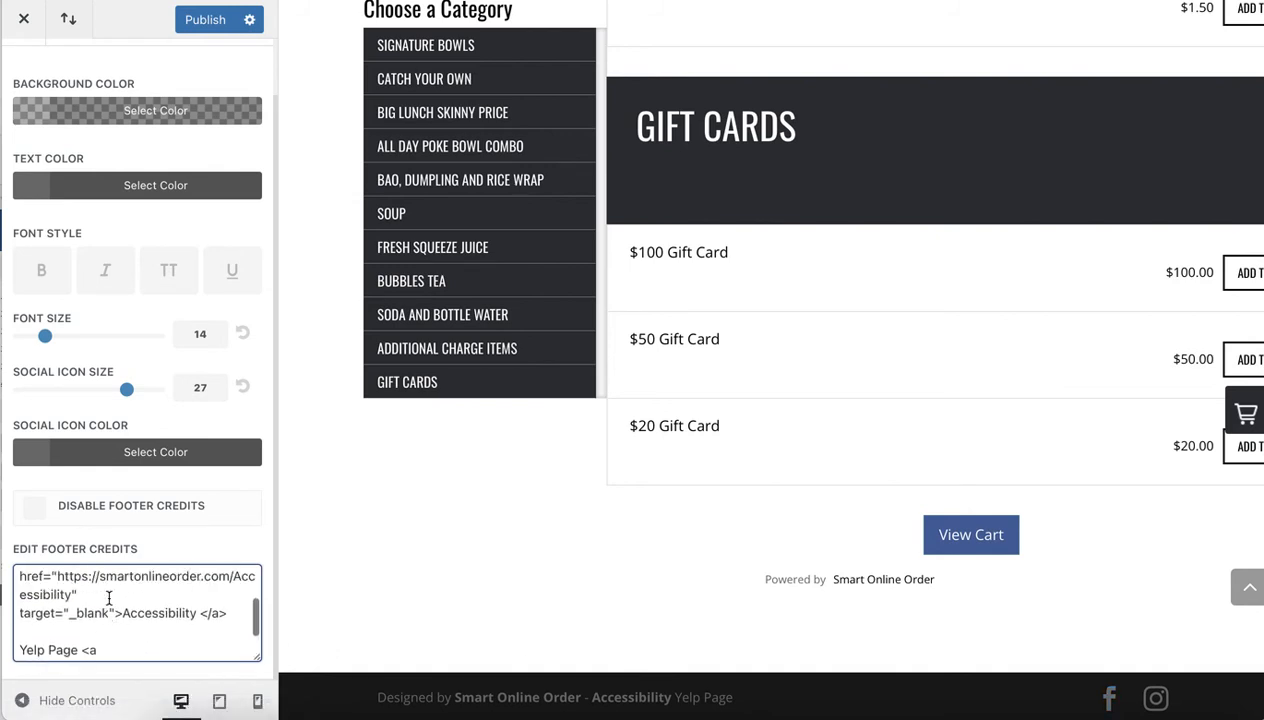
{"action": "scroll", "coordinate": [109, 597], "scroll_direction": "up", "scroll_amount": 2}
{"action": "scroll", "coordinate": [109, 597], "scroll_direction": "down", "scroll_amount": 2}
{"action": "scroll", "coordinate": [109, 597], "scroll_direction": "up", "scroll_amount": 4}
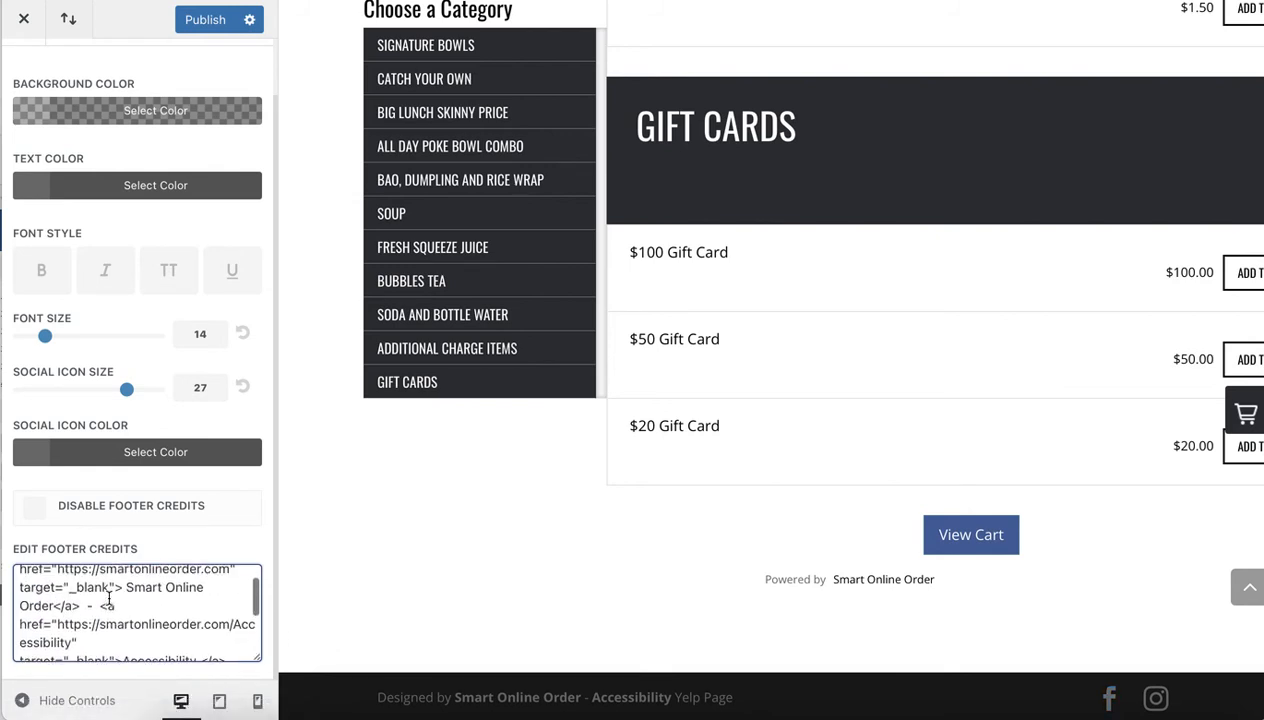
{"action": "scroll", "coordinate": [109, 597], "scroll_direction": "down", "scroll_amount": 5}
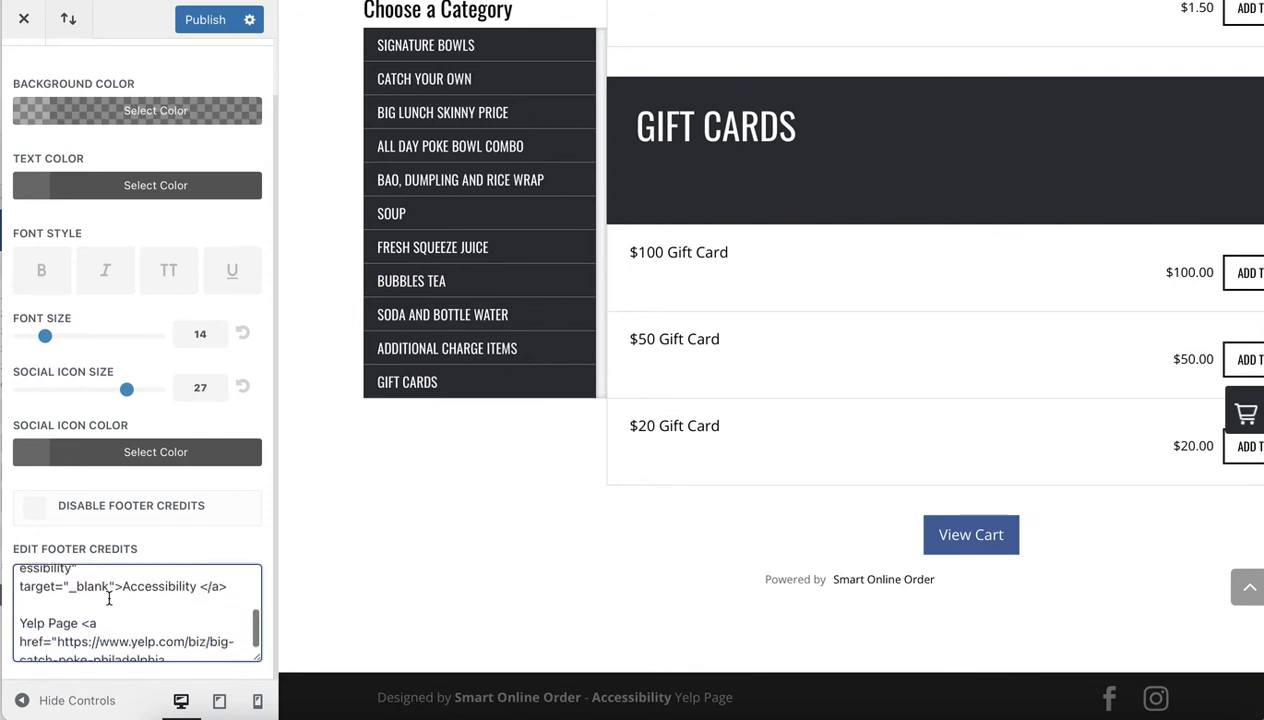
{"action": "scroll", "coordinate": [116, 616], "scroll_direction": "down", "scroll_amount": 2}
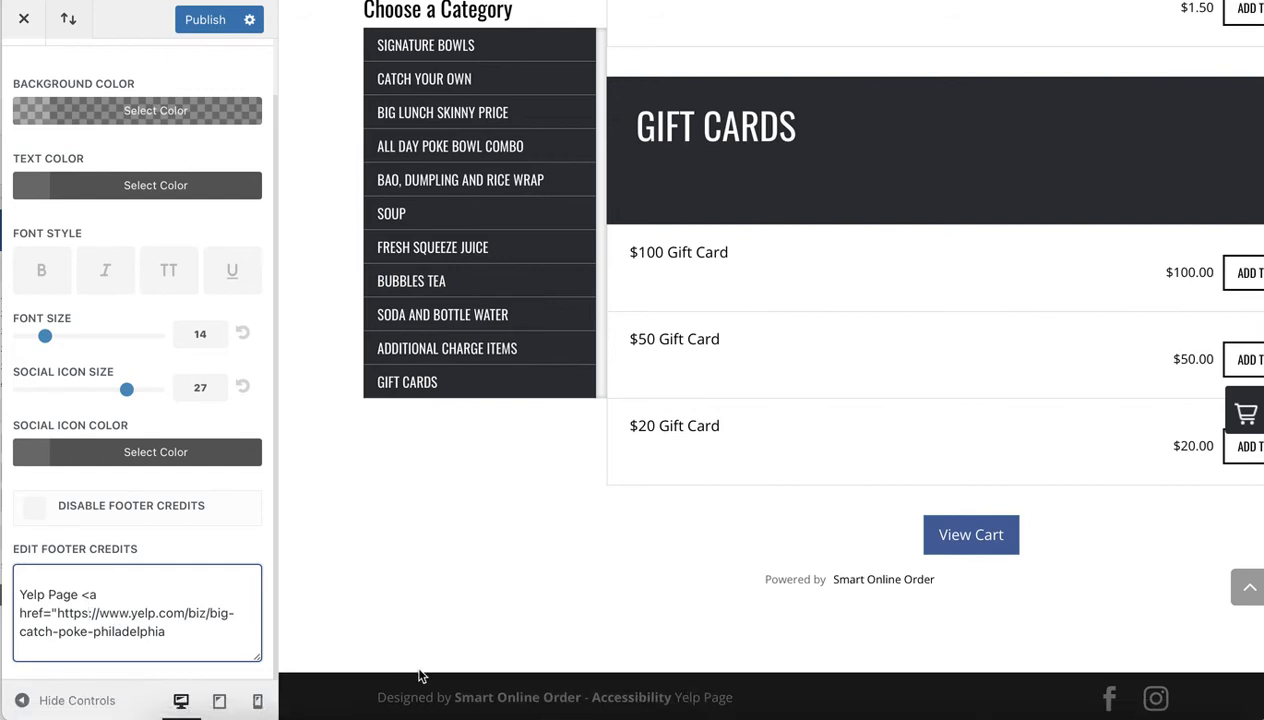
{"action": "left_click", "coordinate": [20, 594]}
{"action": "type", "text": "Visit our"}
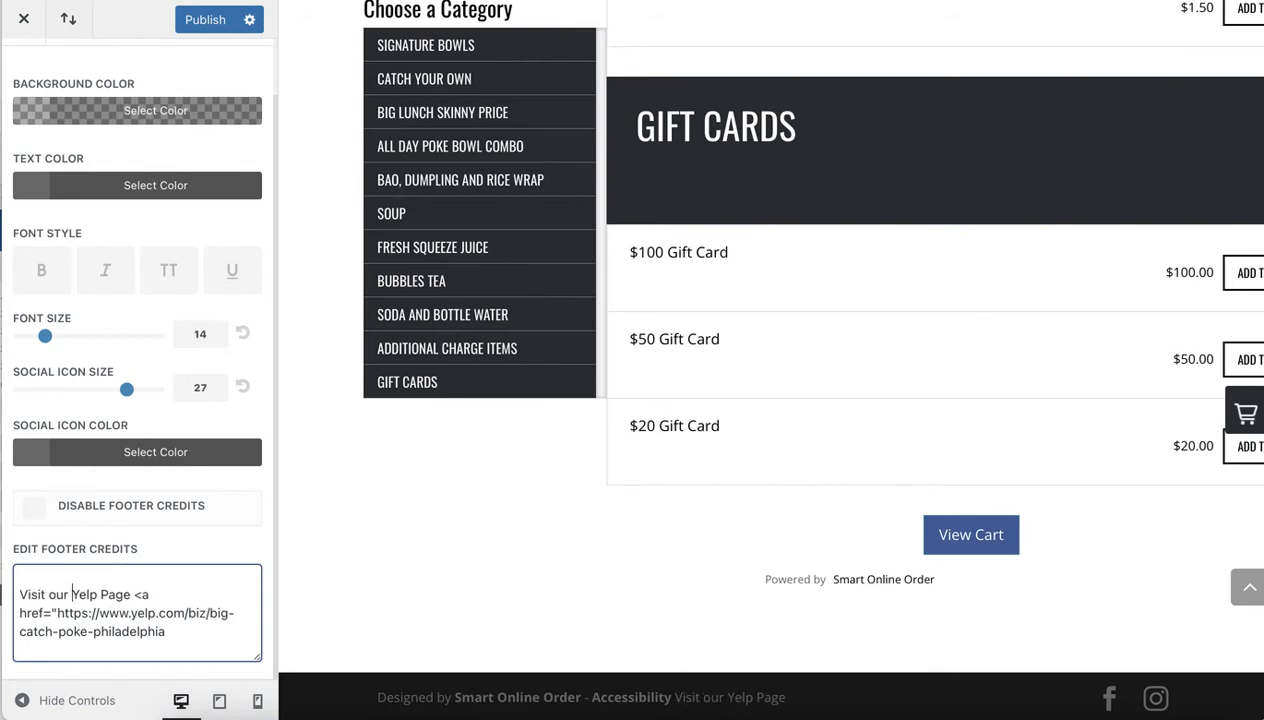
- Insert a spaced "/" separator before "Visit our Yelp Page" in the footer credits
{"action": "left_click", "coordinate": [20, 594]}
{"action": "type", "text": "\\"}
{"action": "key", "text": "BackSpace"}
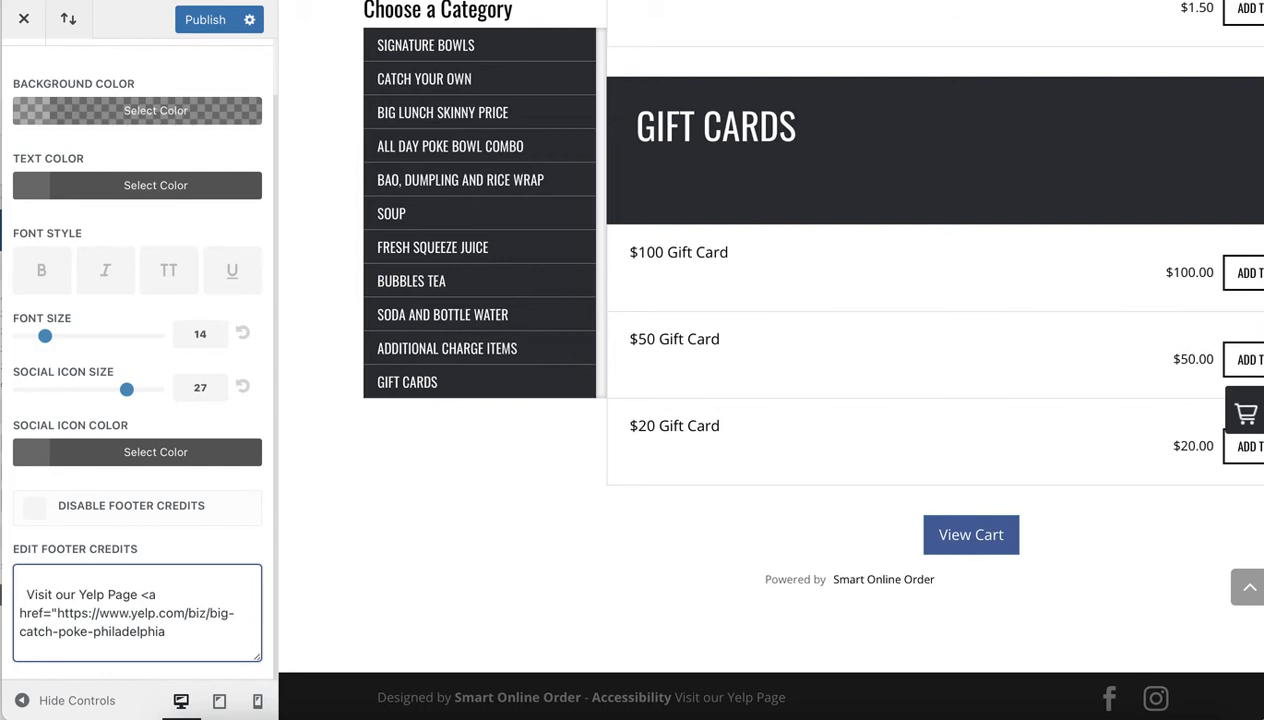
{"action": "type", "text": "/"}
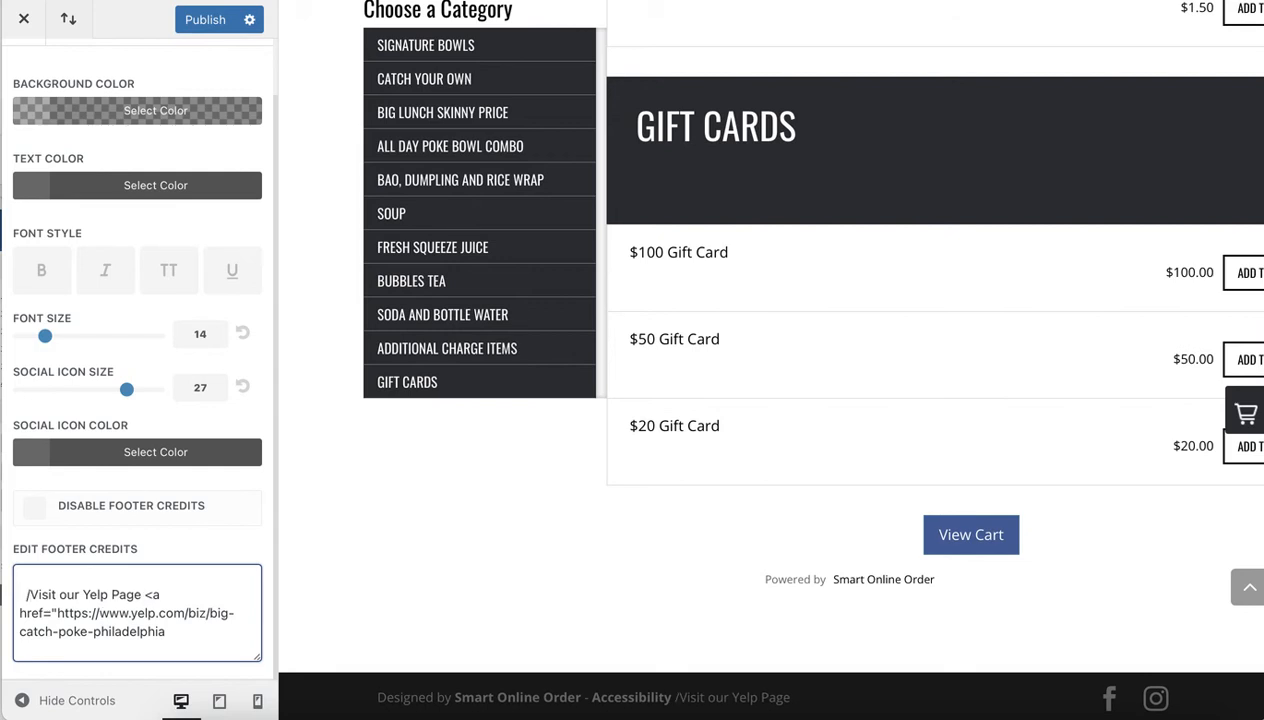
{"action": "type", "text": "///"}
{"action": "key", "text": "BackSpace"}
{"action": "key", "text": "BackSpace"}
{"action": "key", "text": "BackSpace"}
{"action": "key", "text": "BackSpace"}
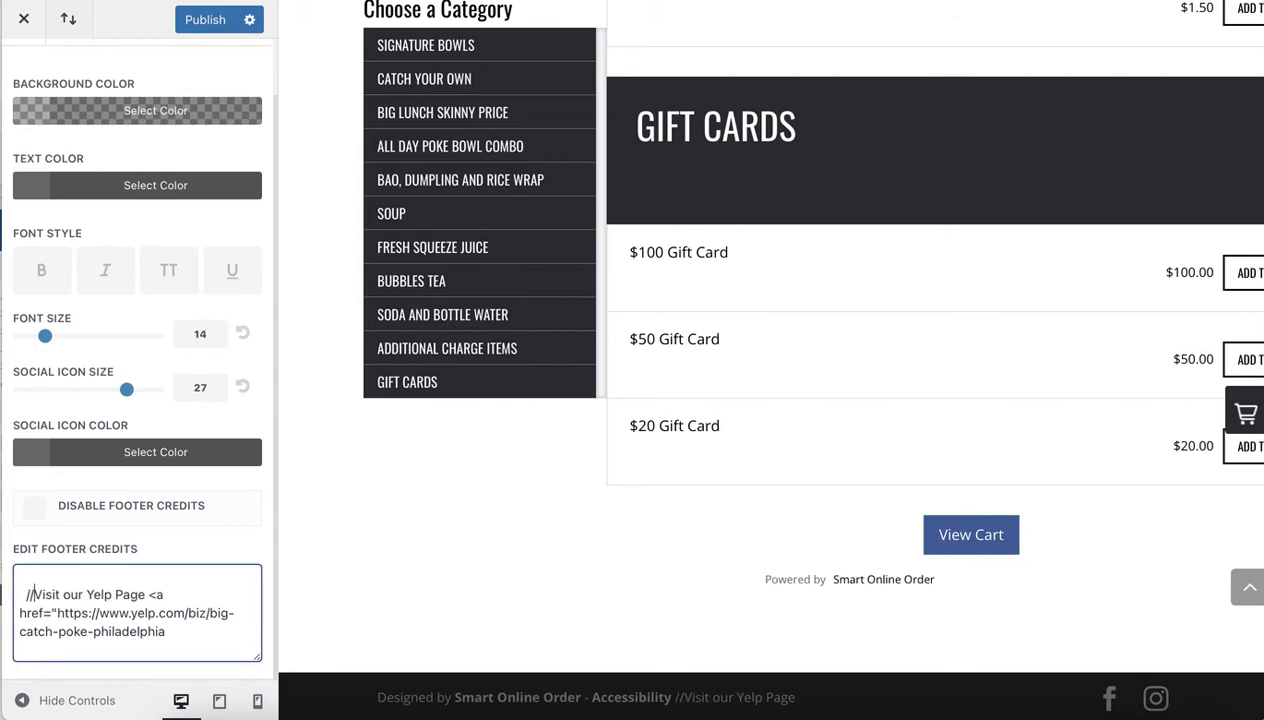
{"action": "type", "text": "/."}
{"action": "key", "text": "BackSpace"}
{"action": "key", "text": "BackSpace"}
{"action": "key", "text": "BackSpace"}
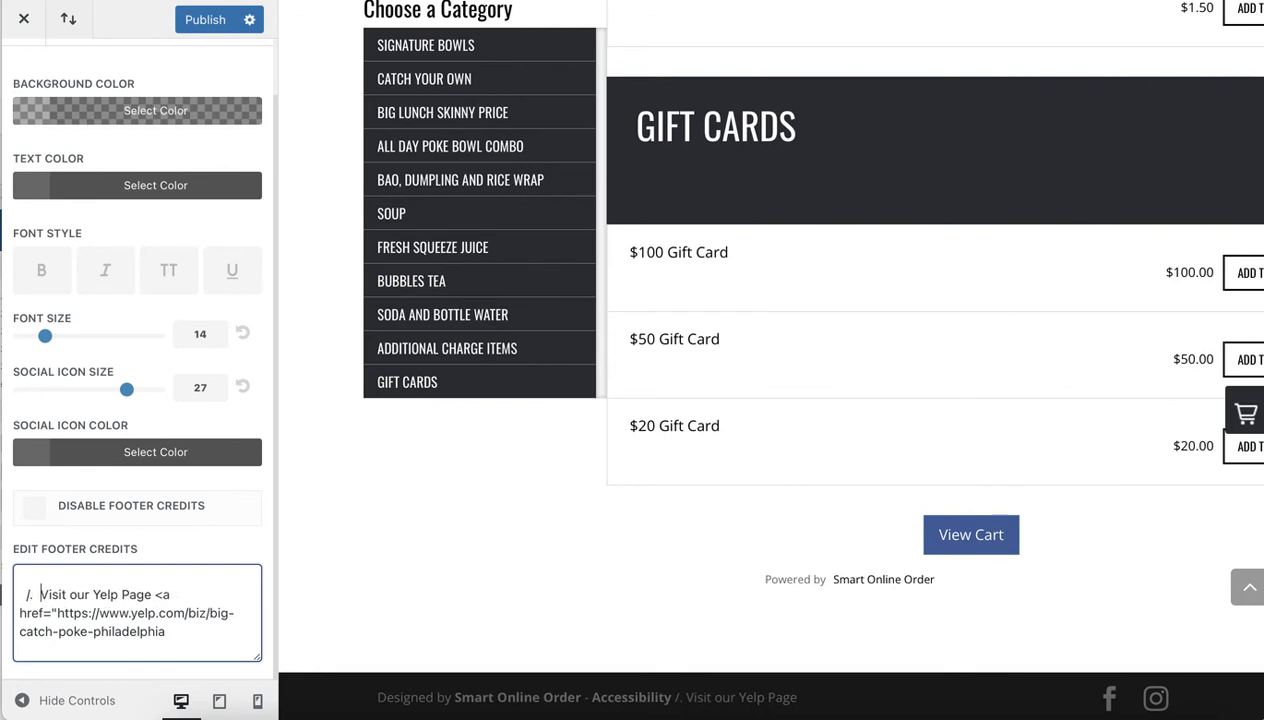
{"action": "key", "text": "BackSpace"}
{"action": "key", "text": "BackSpace"}
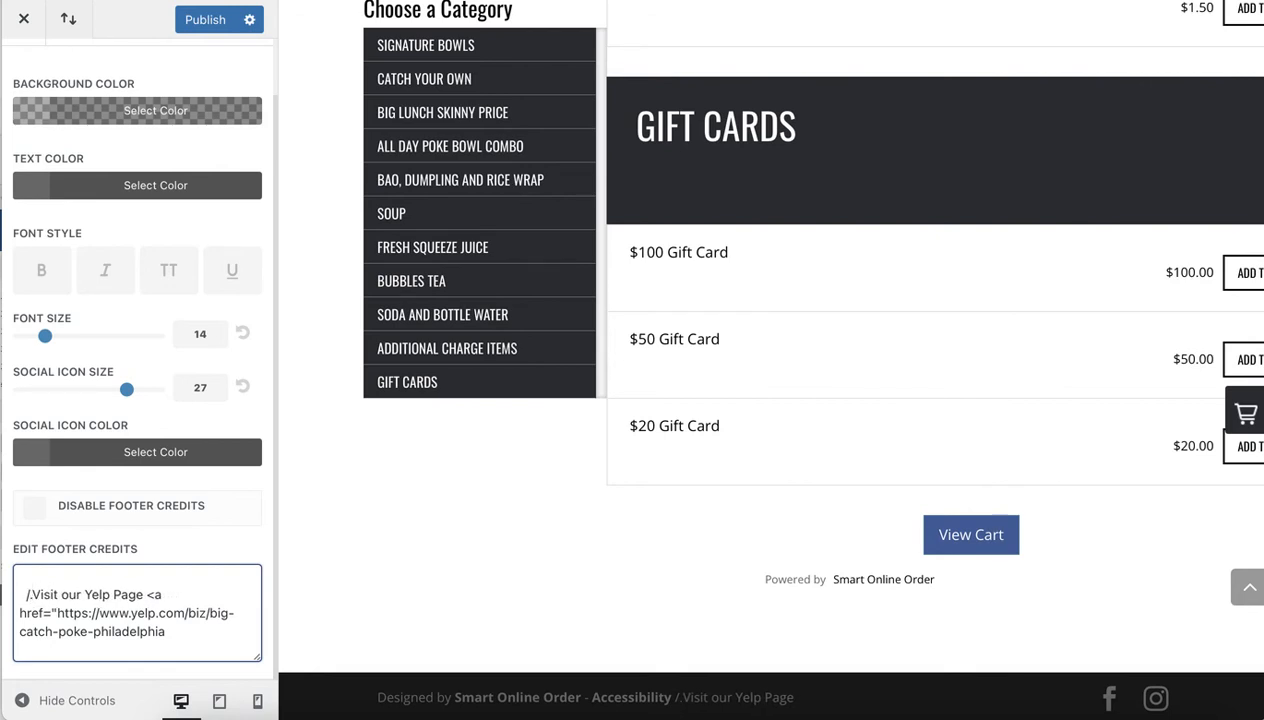
{"action": "type", "text": "."}
{"action": "key", "text": "BackSpace"}
- Copy the closing </a> tag from the Accessibility link and paste it after the Yelp address at the end of the footer credits
{"action": "scroll", "coordinate": [130, 602], "scroll_direction": "up", "scroll_amount": 1}
{"action": "scroll", "coordinate": [130, 602], "scroll_direction": "up", "scroll_amount": 3}
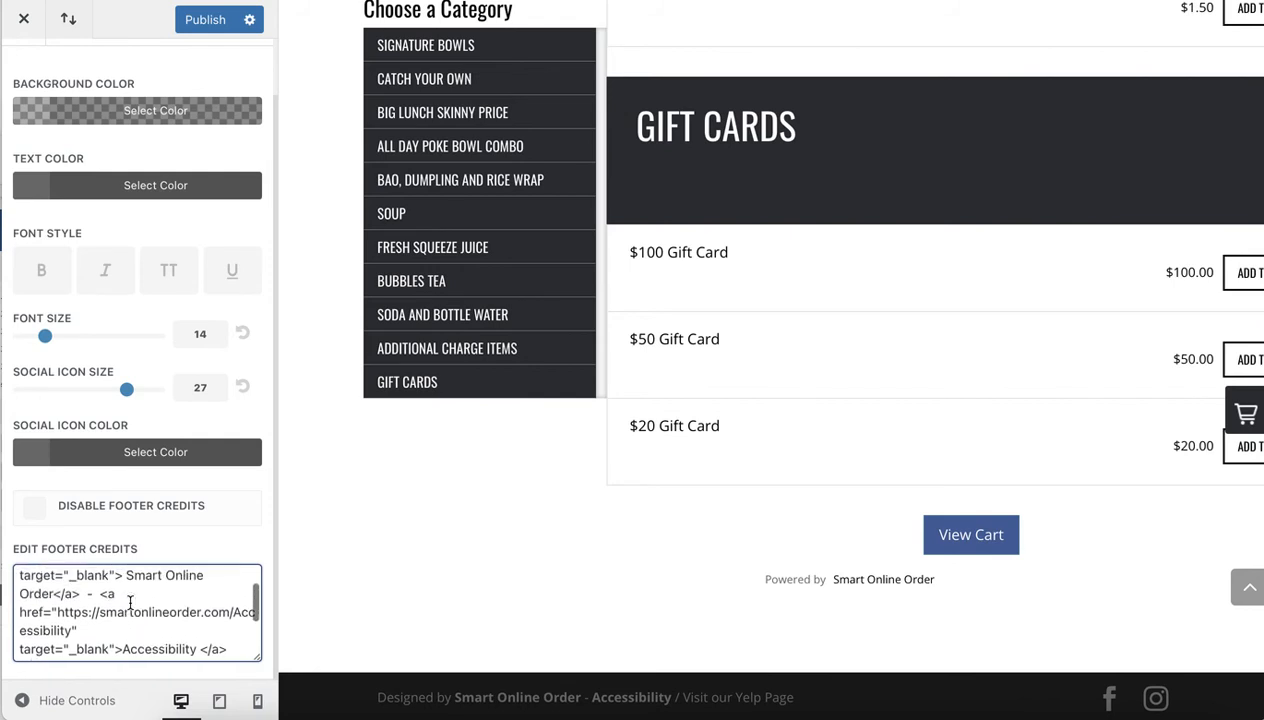
{"action": "scroll", "coordinate": [130, 602], "scroll_direction": "up", "scroll_amount": 1}
{"action": "scroll", "coordinate": [130, 603], "scroll_direction": "up", "scroll_amount": 1}
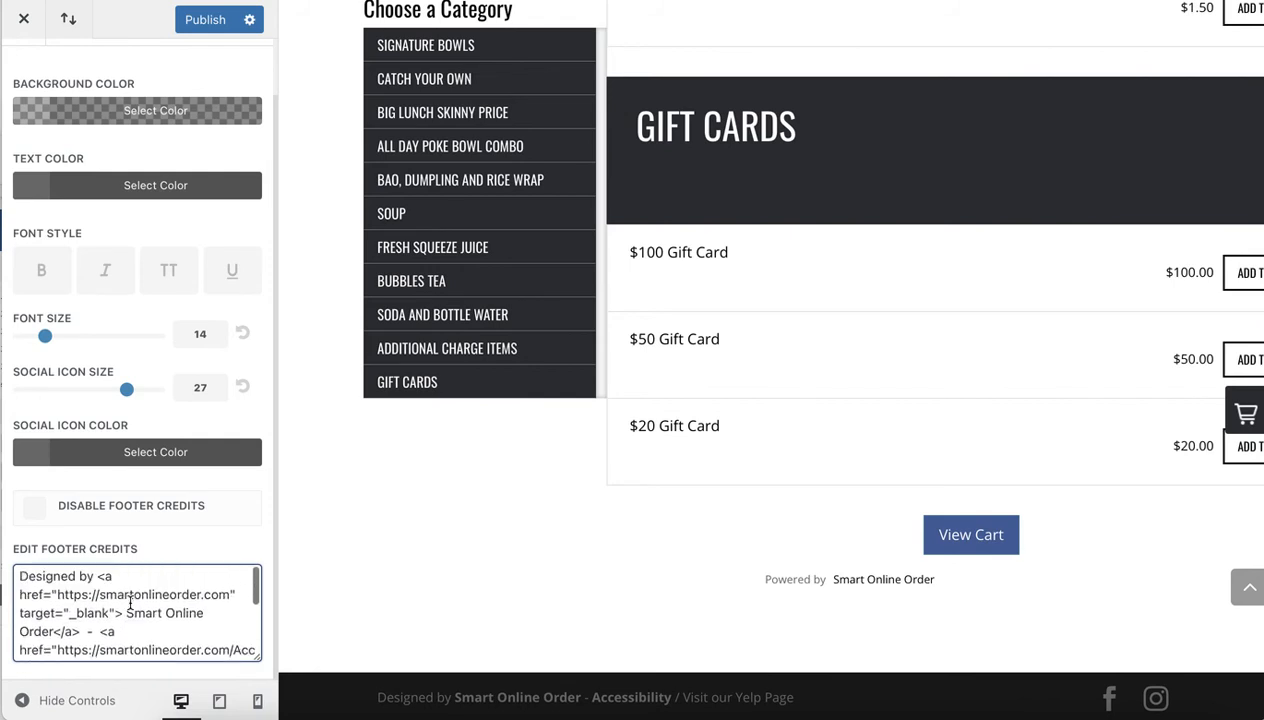
{"action": "scroll", "coordinate": [130, 602], "scroll_direction": "down", "scroll_amount": 1}
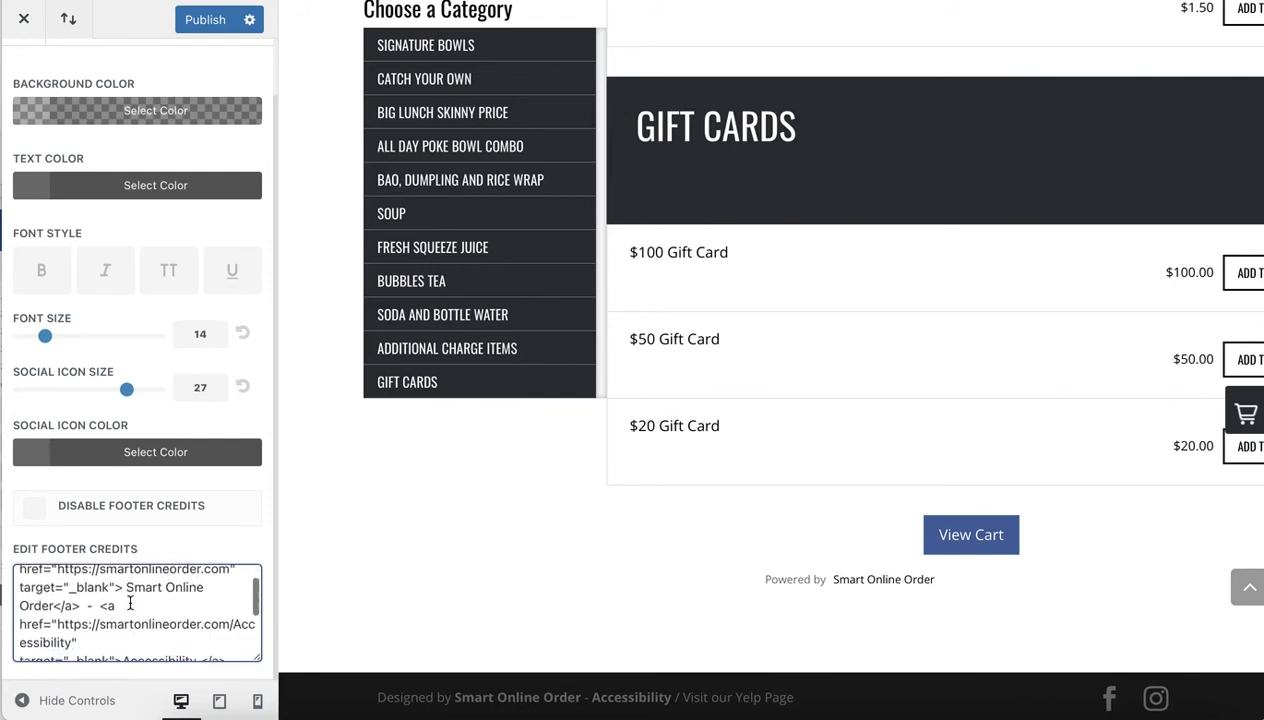
{"action": "scroll", "coordinate": [130, 603], "scroll_direction": "down", "scroll_amount": 4}
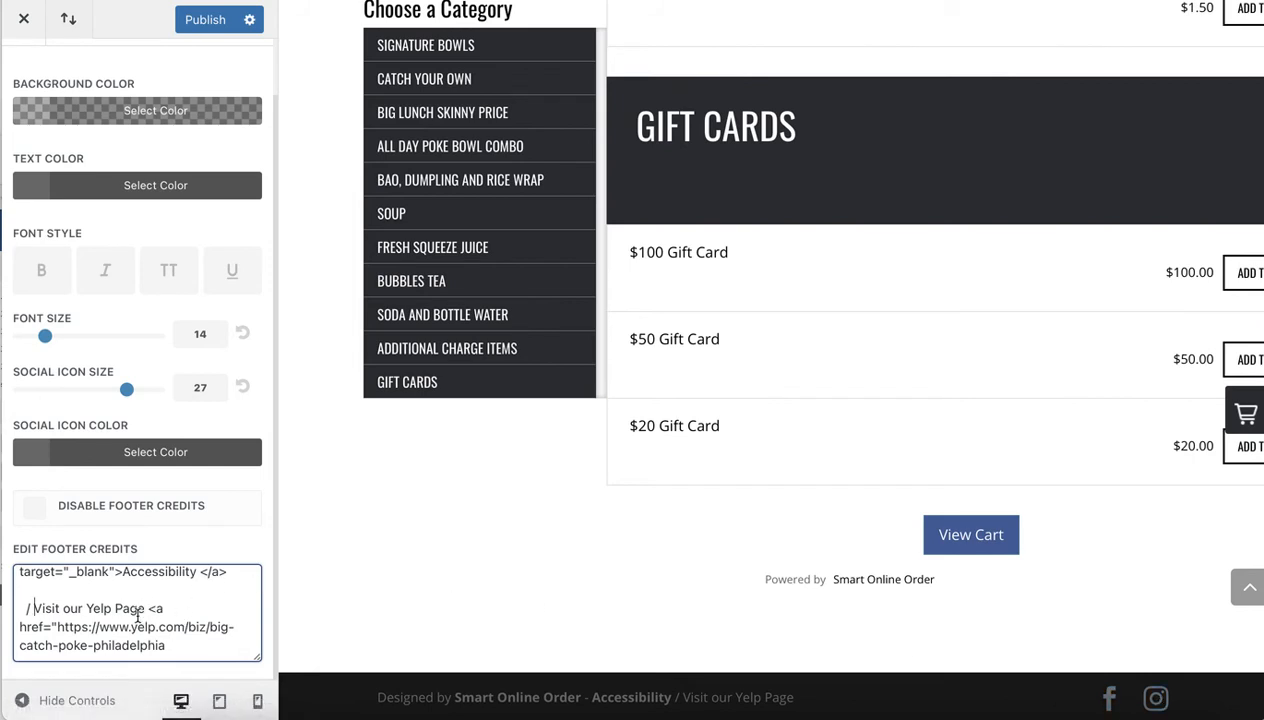
{"action": "scroll", "coordinate": [128, 610], "scroll_direction": "up", "scroll_amount": 1}
{"action": "scroll", "coordinate": [133, 614], "scroll_direction": "down", "scroll_amount": 2}
{"action": "scroll", "coordinate": [133, 614], "scroll_direction": "up", "scroll_amount": 1}
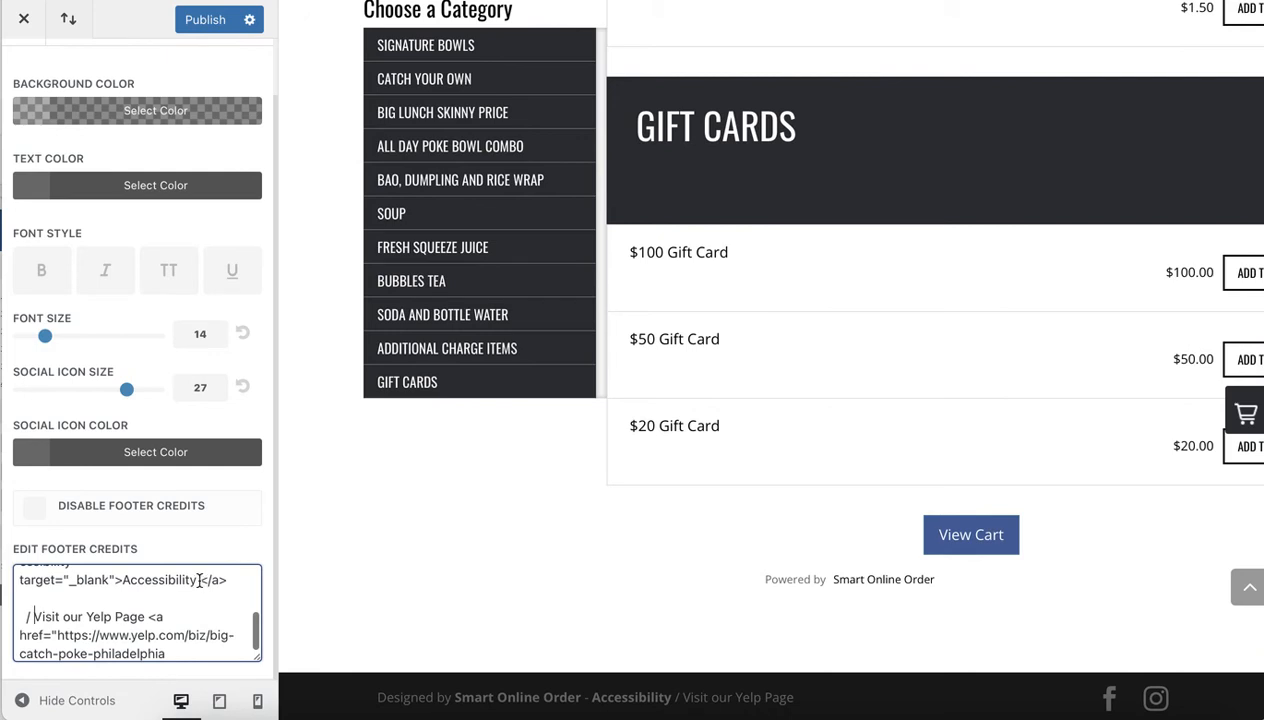
{"action": "scroll", "coordinate": [200, 590], "scroll_direction": "up", "scroll_amount": 1}
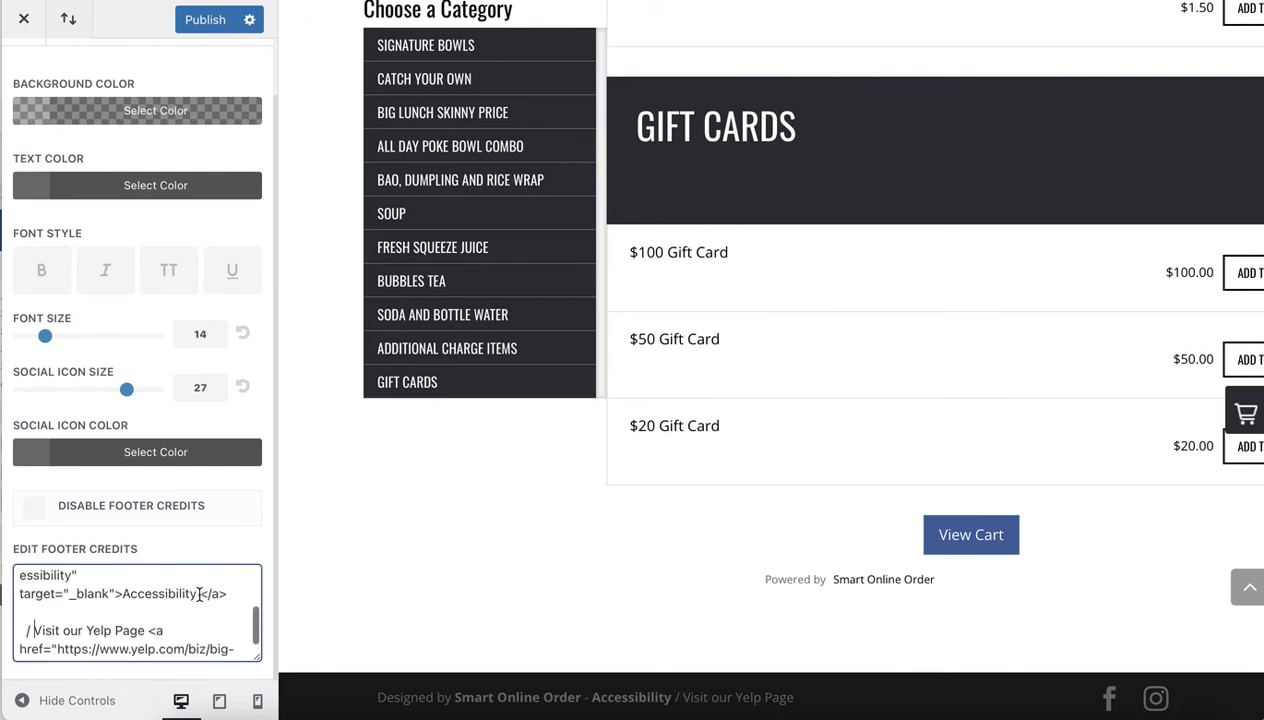
{"action": "left_click_drag", "start_coordinate": [200, 593], "coordinate": [228, 592]}
{"action": "right_click", "coordinate": [210, 596]}
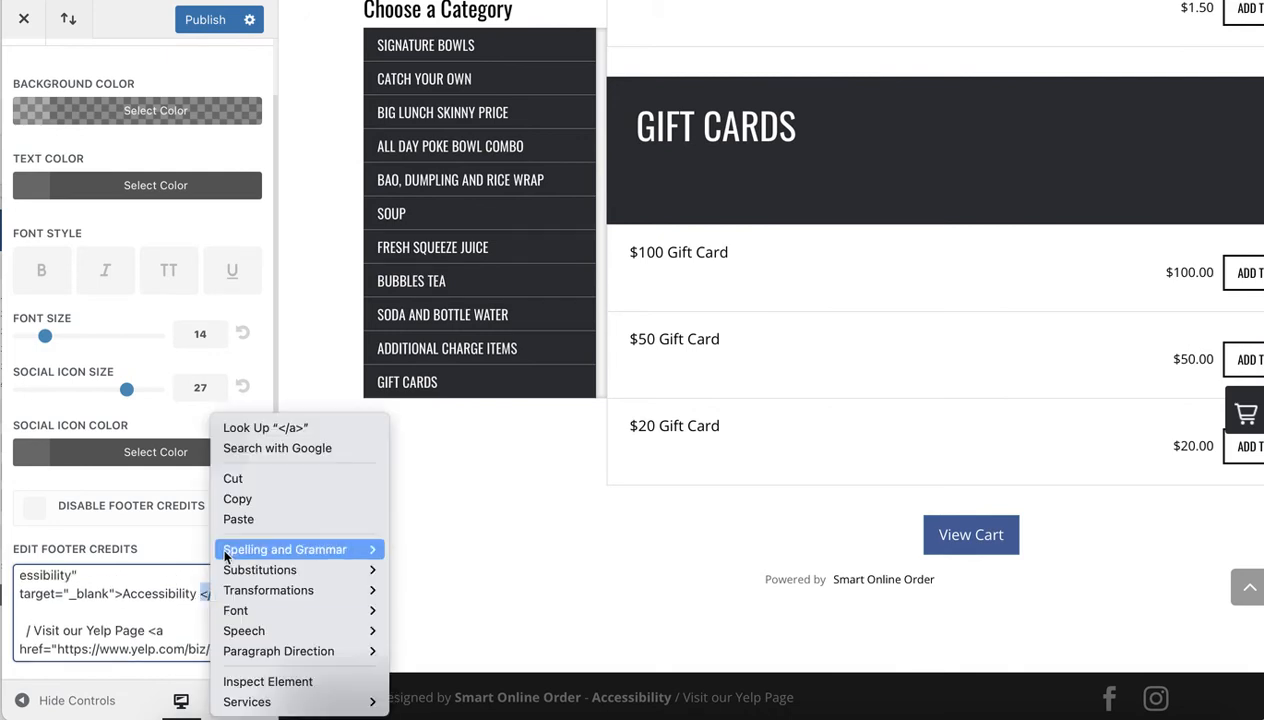
{"action": "left_click", "coordinate": [237, 497]}
{"action": "scroll", "coordinate": [228, 611], "scroll_direction": "down", "scroll_amount": 2}
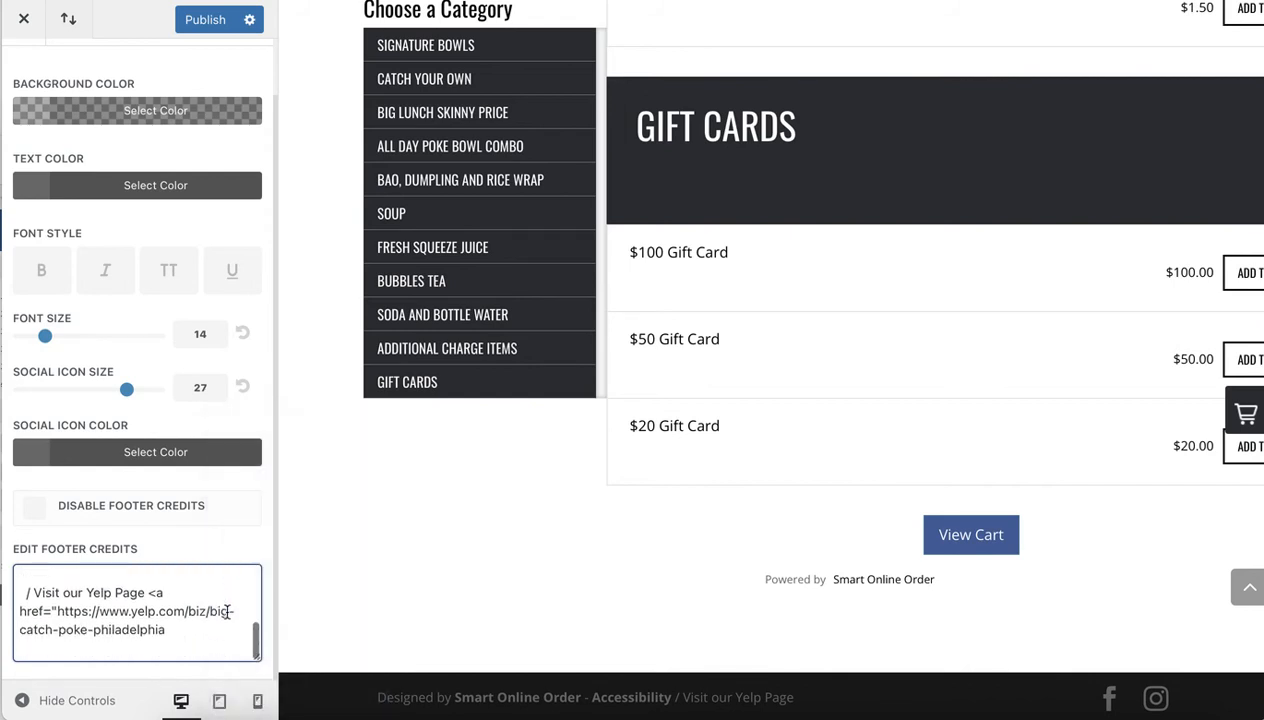
{"action": "left_click", "coordinate": [195, 618]}
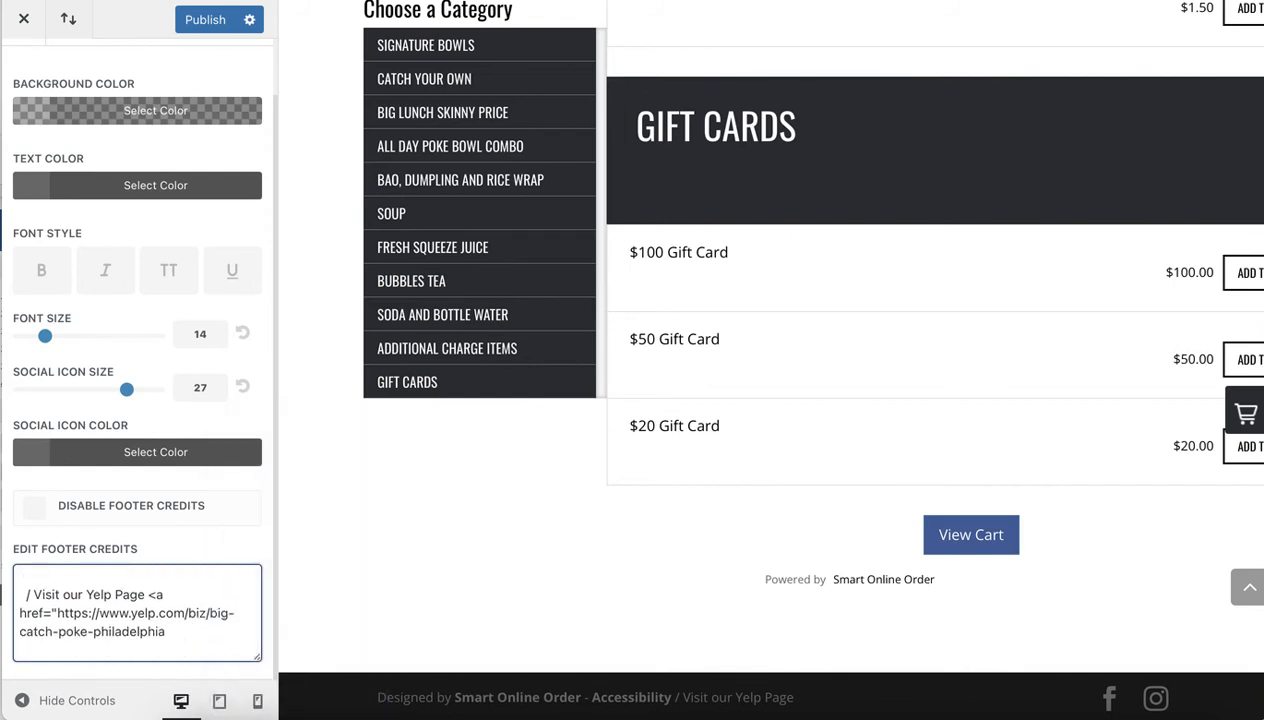
{"action": "key", "text": "ctrl+v"}
- Publish the customizer changes and view the top of the site preview
{"action": "left_click", "coordinate": [200, 28]}
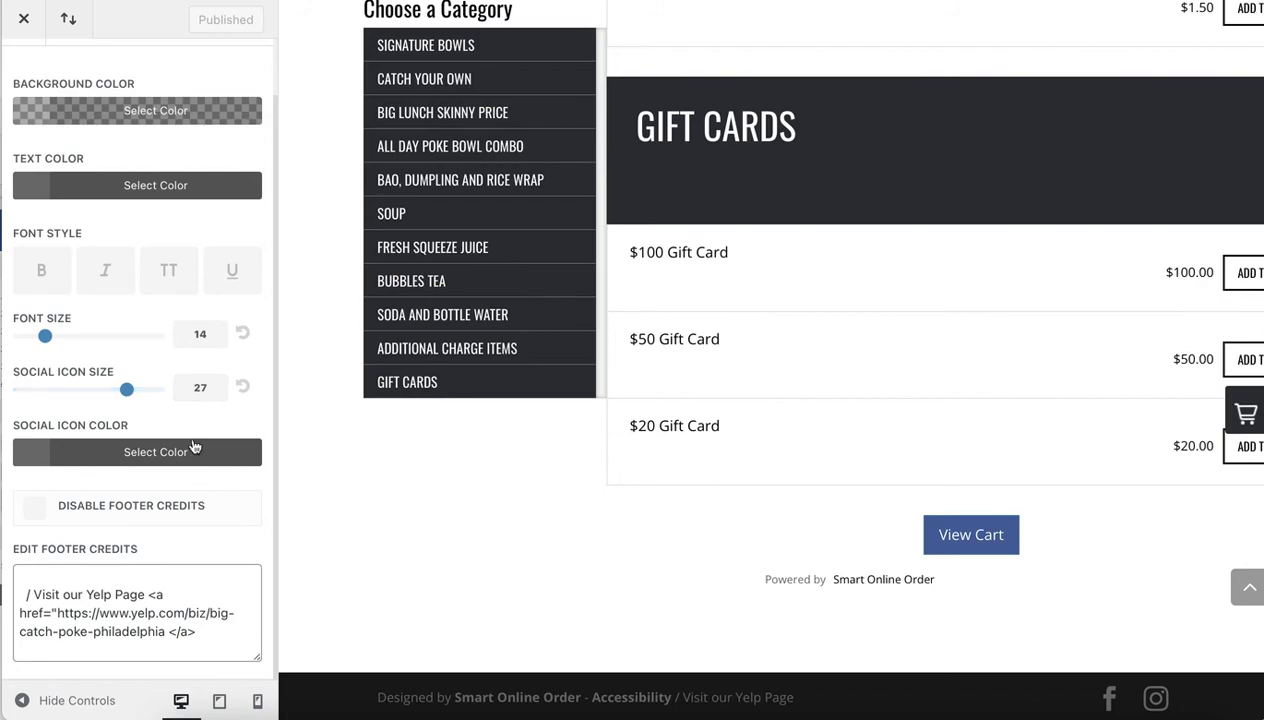
{"action": "scroll", "coordinate": [310, 372], "scroll_direction": "up", "scroll_amount": 10}
{"action": "scroll", "coordinate": [310, 372], "scroll_direction": "up", "scroll_amount": 15}
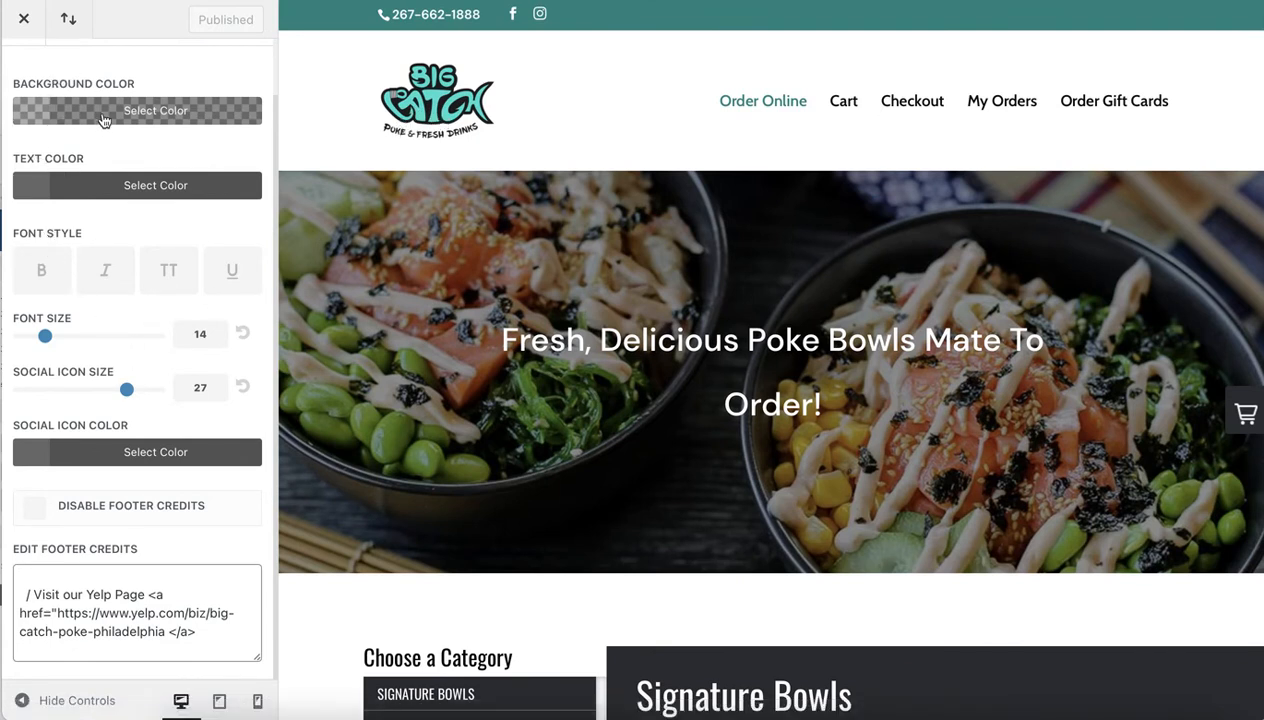
- Set the logo max height to 63 in the primary menu bar settings under Header & Navigation
{"action": "scroll", "coordinate": [104, 122], "scroll_direction": "up", "scroll_amount": 2}
{"action": "left_click", "coordinate": [30, 93]}
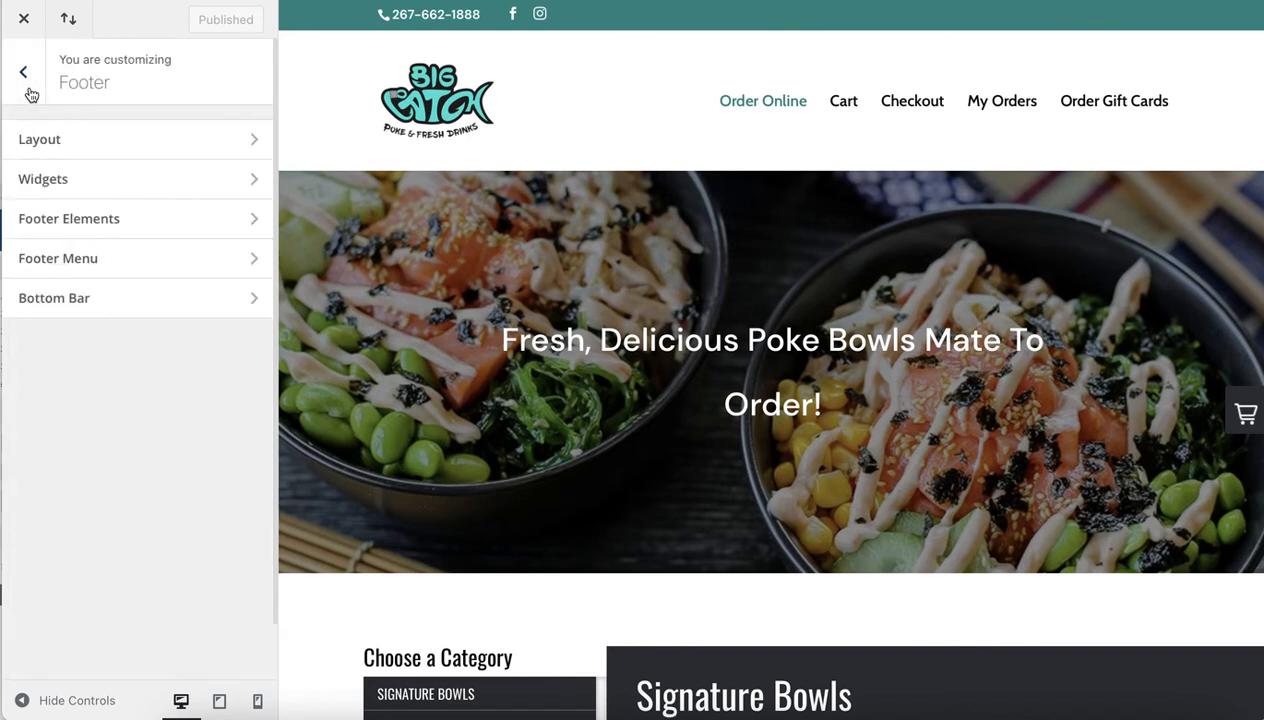
{"action": "left_click", "coordinate": [23, 84]}
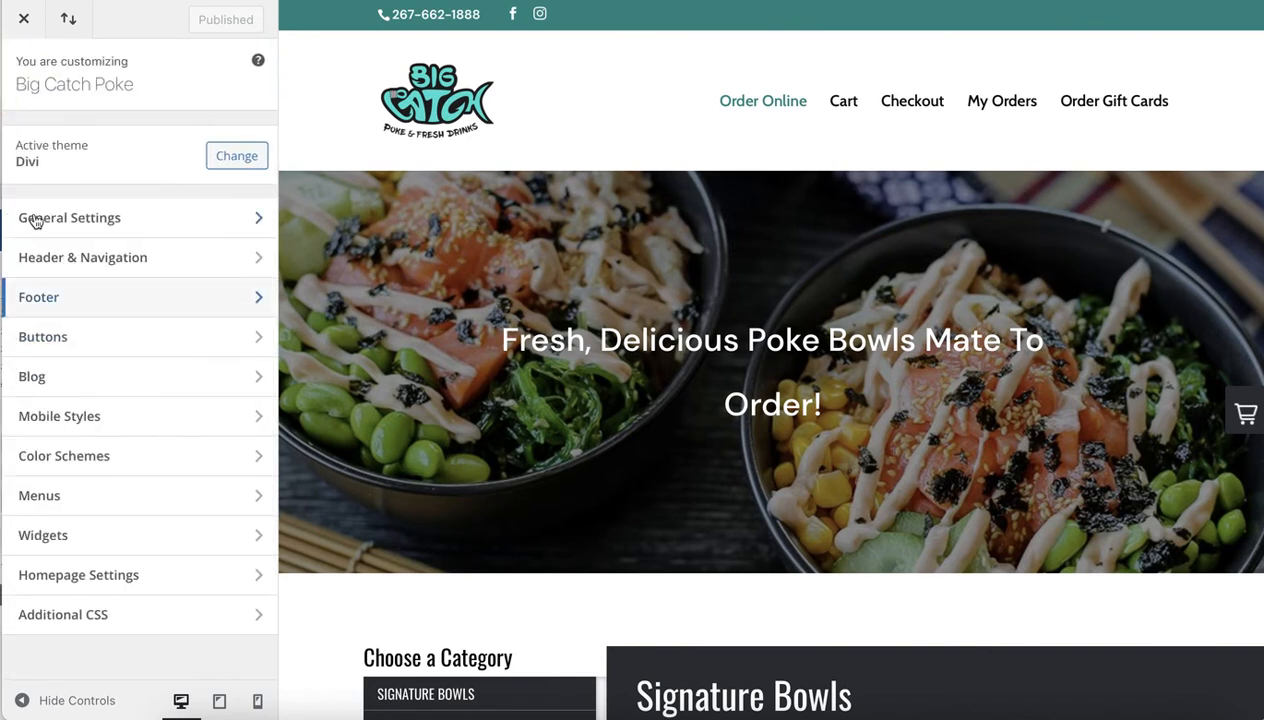
{"action": "left_click", "coordinate": [66, 257]}
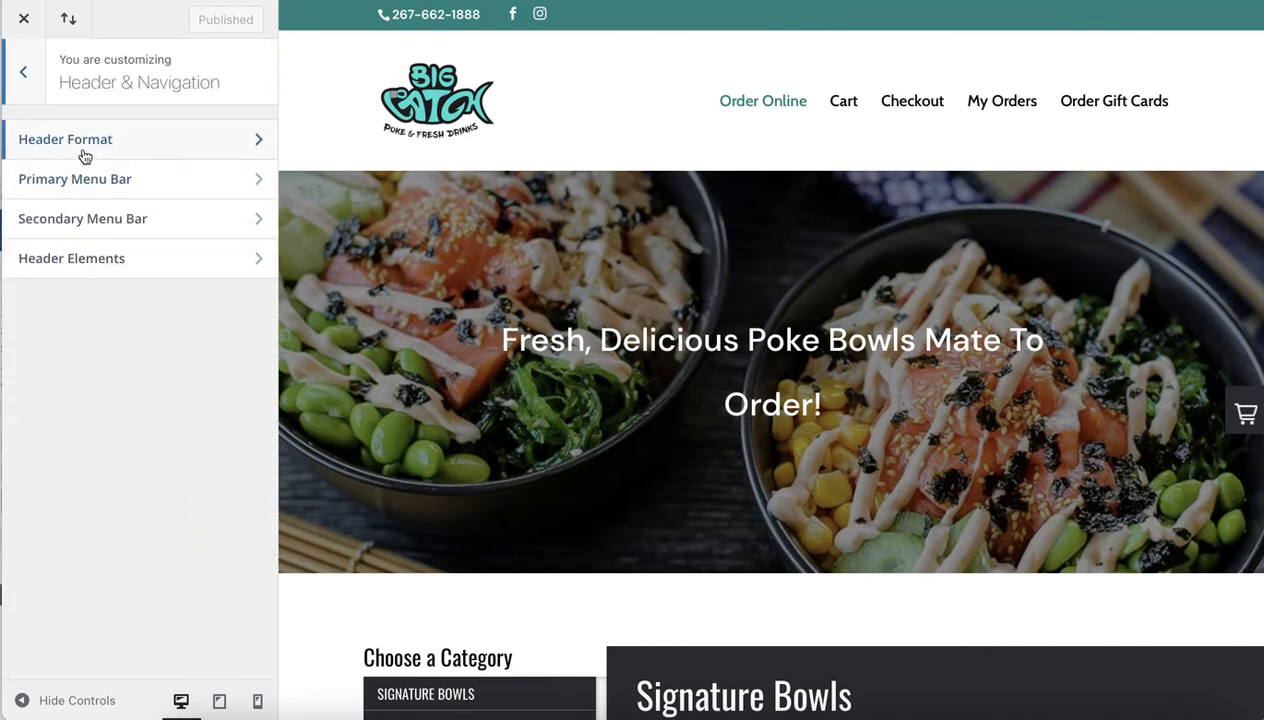
{"action": "left_click", "coordinate": [88, 189]}
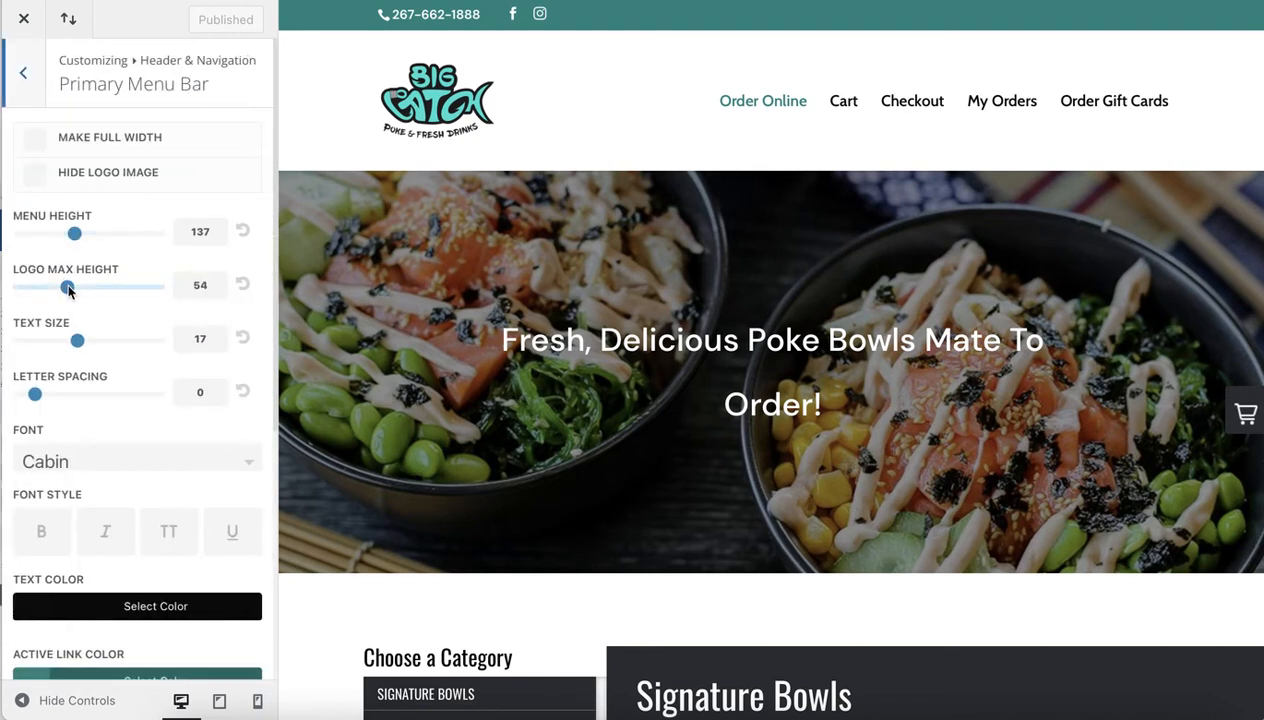
{"action": "mouse_move", "coordinate": [67, 283]}
{"action": "left_mouse_down"}
{"action": "mouse_move", "coordinate": [108, 290]}
{"action": "mouse_move", "coordinate": [86, 290]}
{"action": "left_mouse_up"}
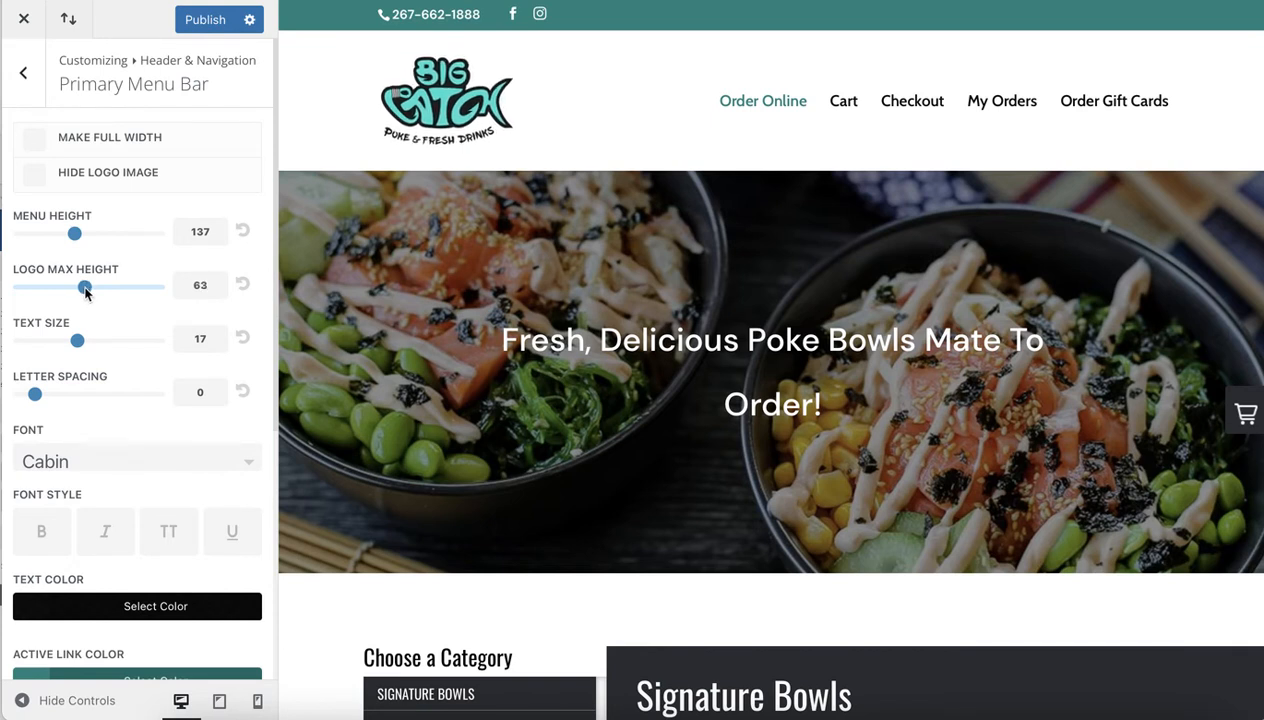
- Try the full-width option for the primary menu bar and switch it back off
{"action": "scroll", "coordinate": [110, 470], "scroll_direction": "down", "scroll_amount": 5}
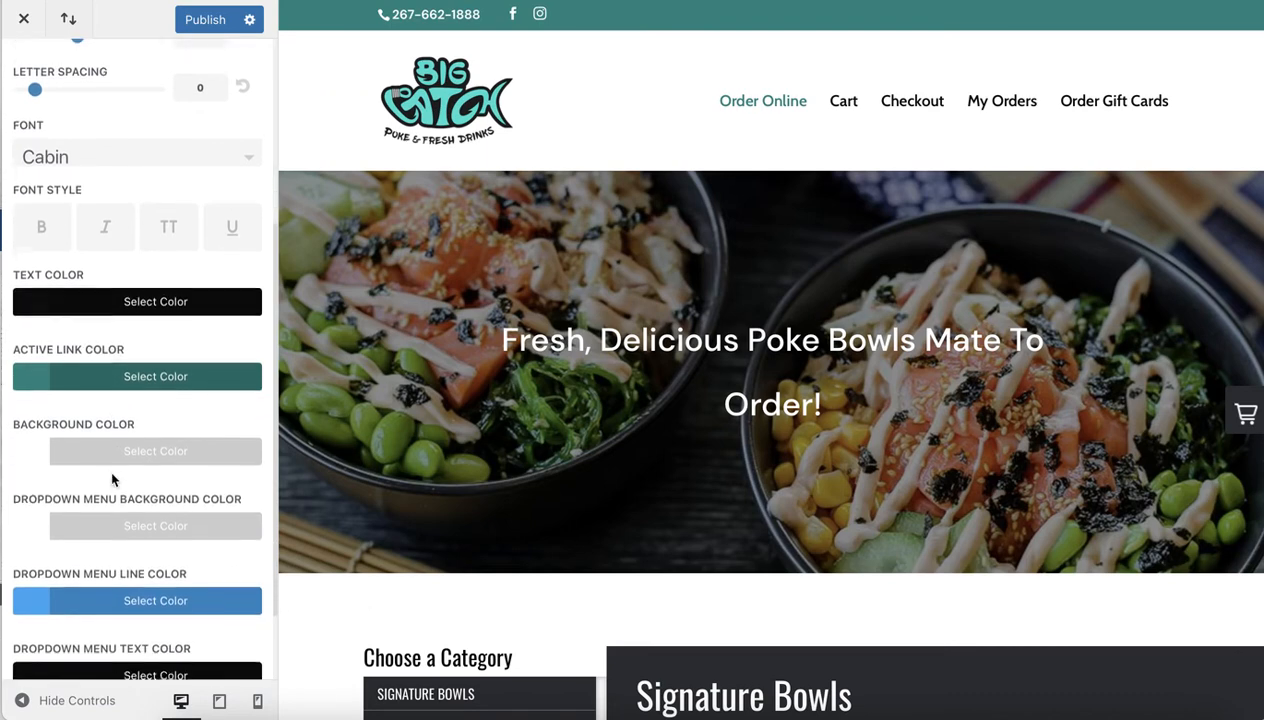
{"action": "scroll", "coordinate": [110, 475], "scroll_direction": "up", "scroll_amount": 5}
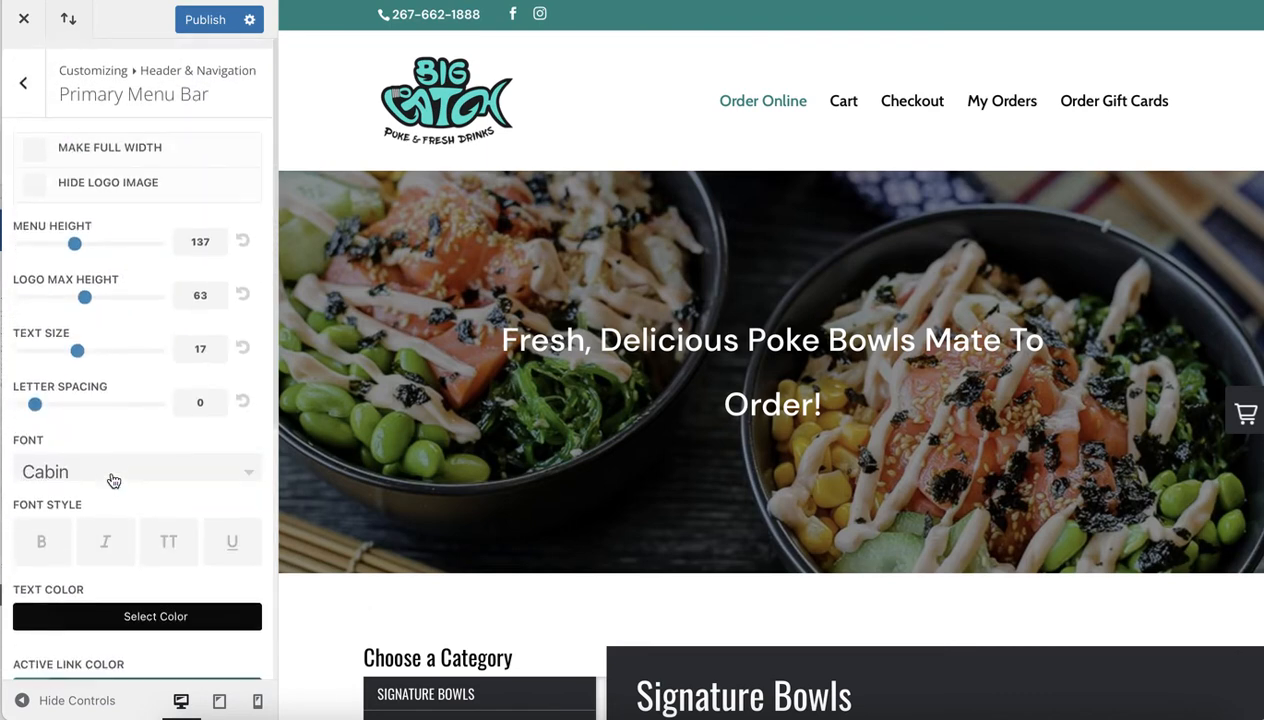
{"action": "left_click", "coordinate": [35, 143]}
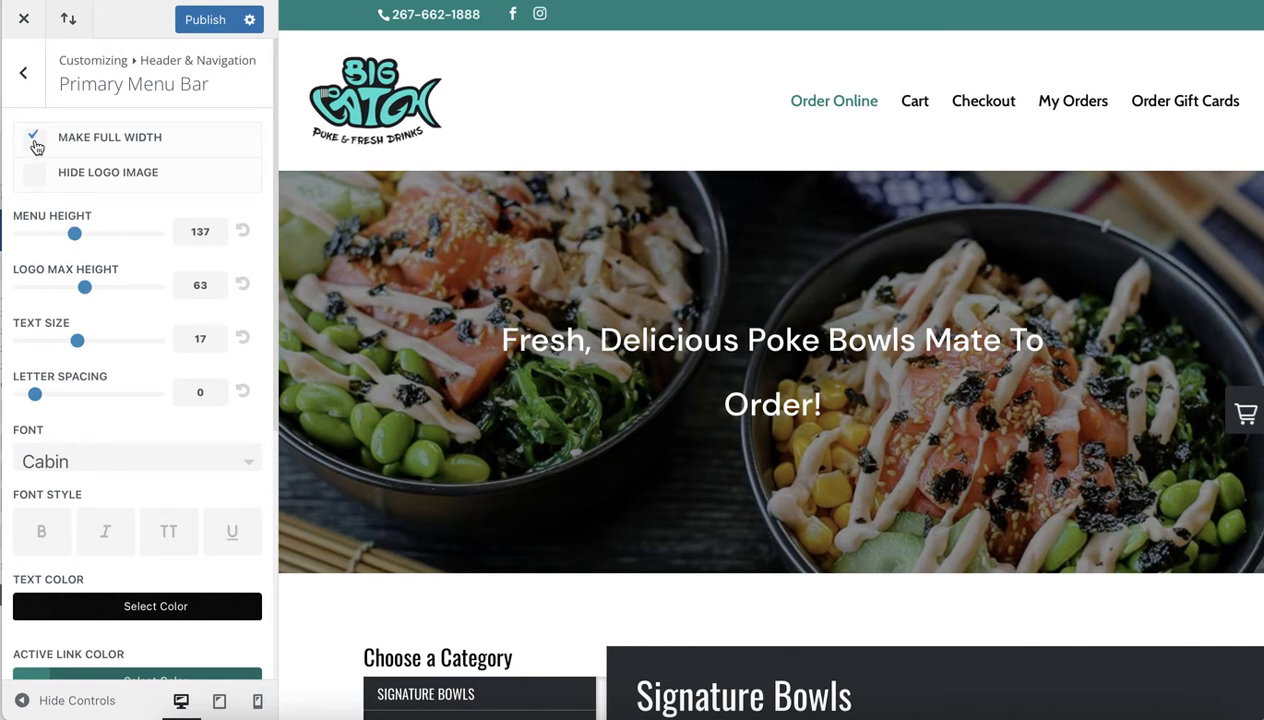
{"action": "left_click", "coordinate": [36, 147]}
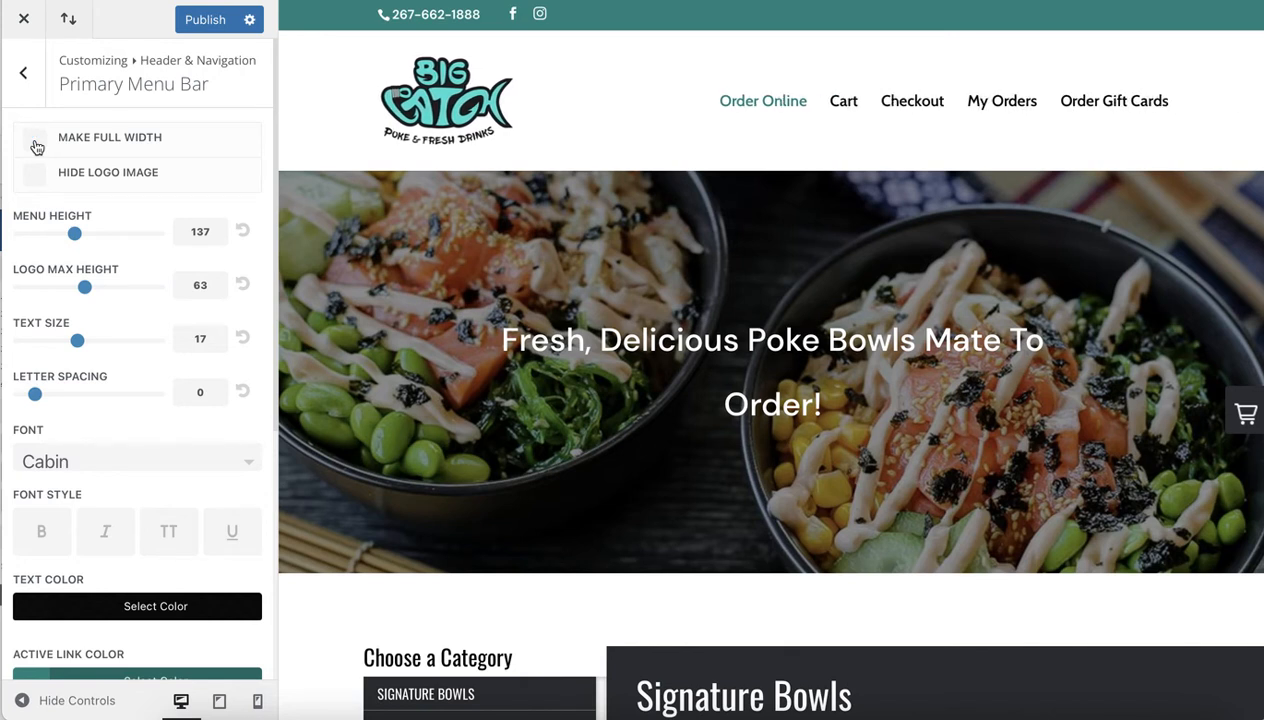
{"action": "left_click", "coordinate": [24, 78]}
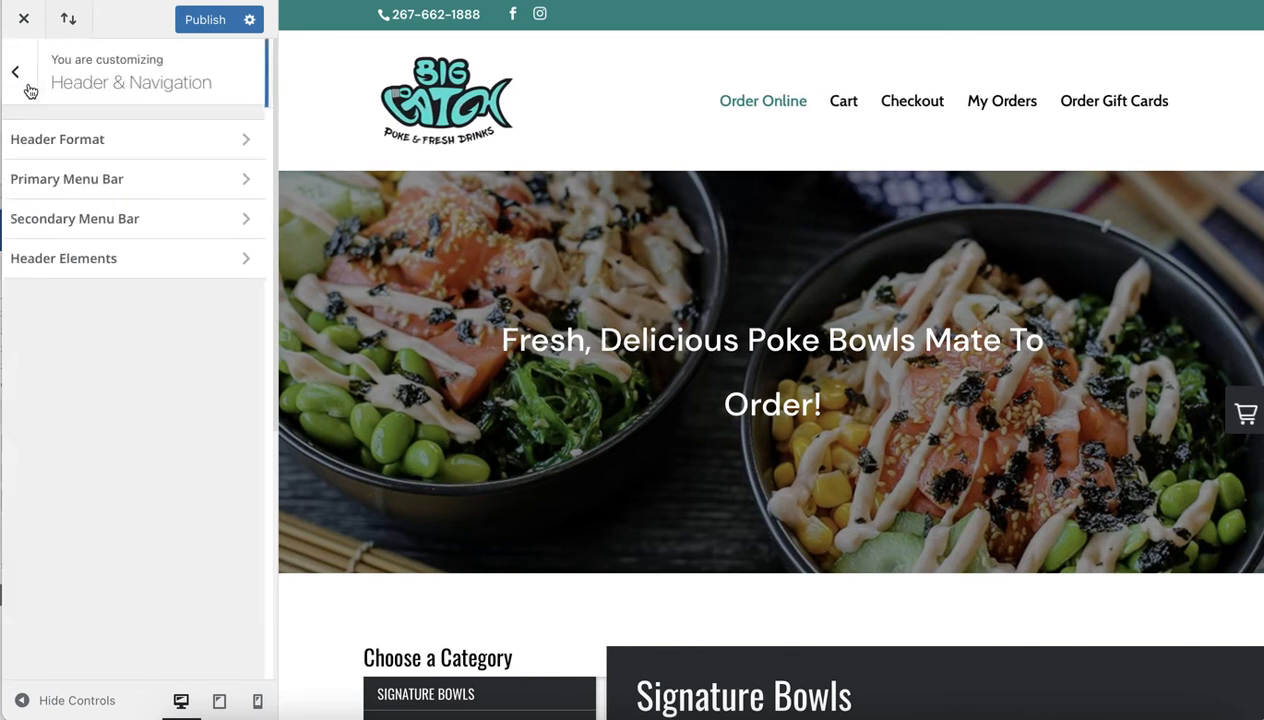
{"action": "left_click", "coordinate": [62, 141]}
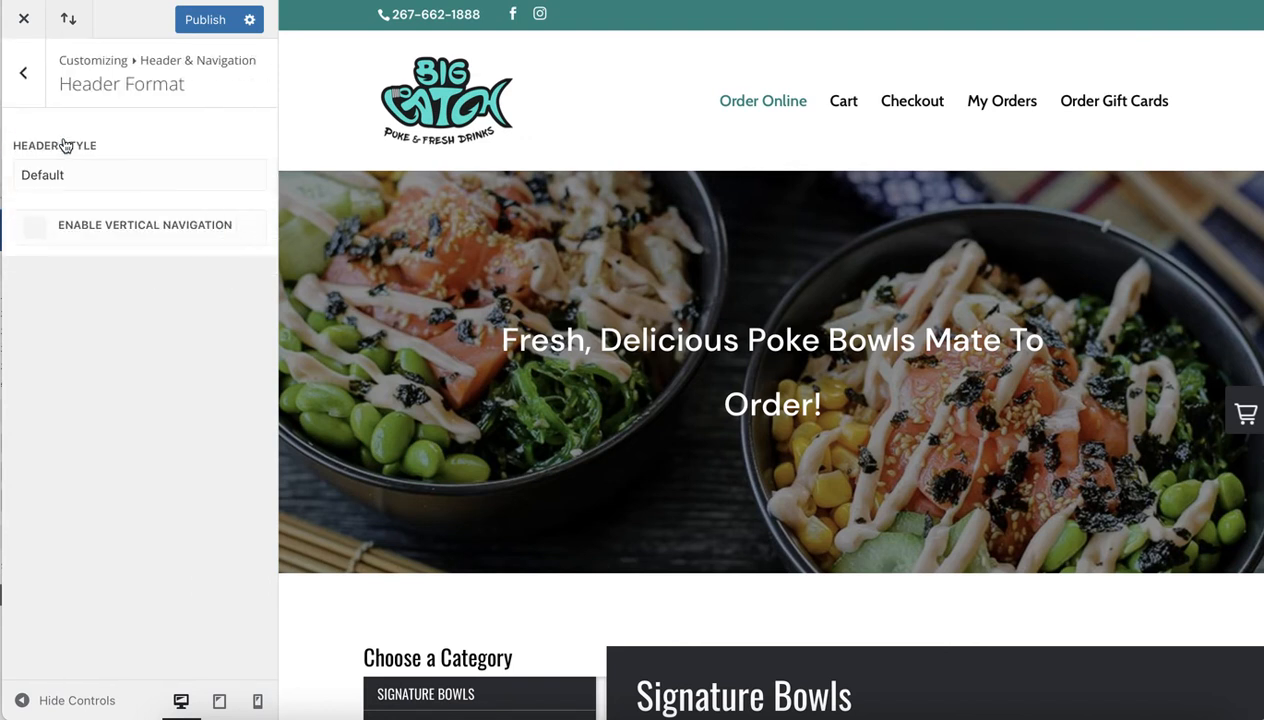
{"action": "left_click", "coordinate": [23, 78]}
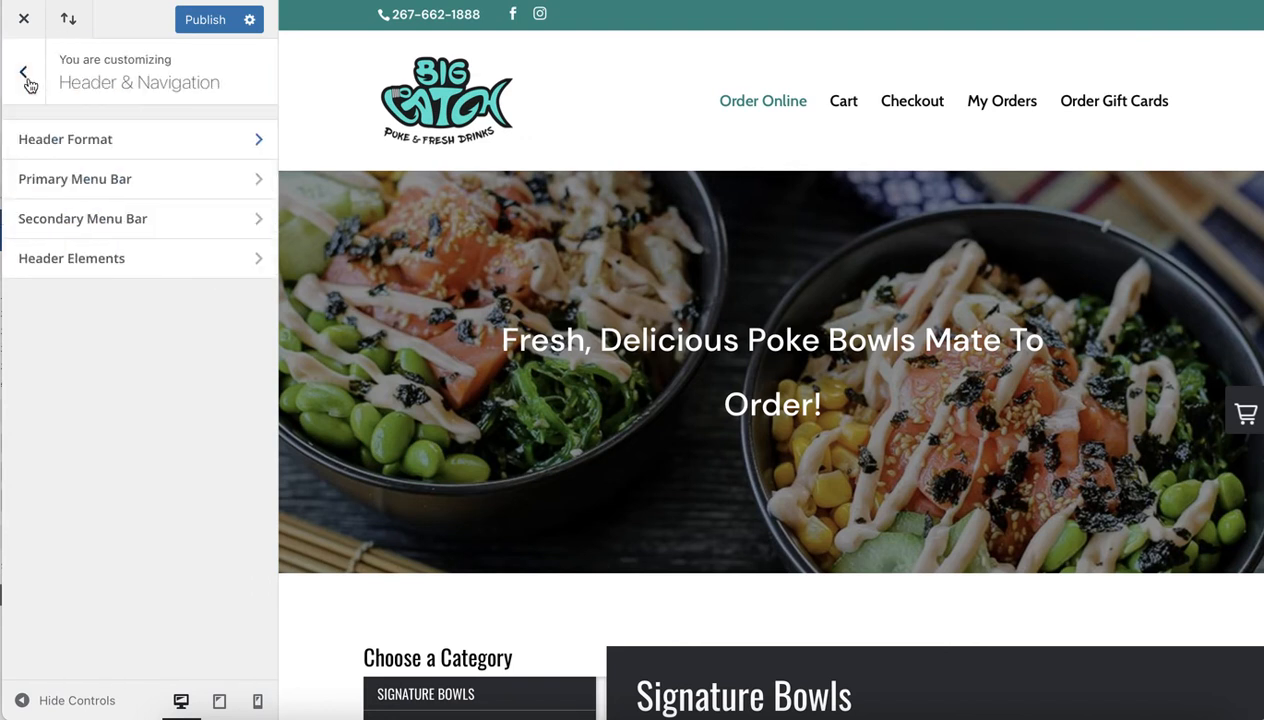
{"action": "left_click", "coordinate": [24, 78]}
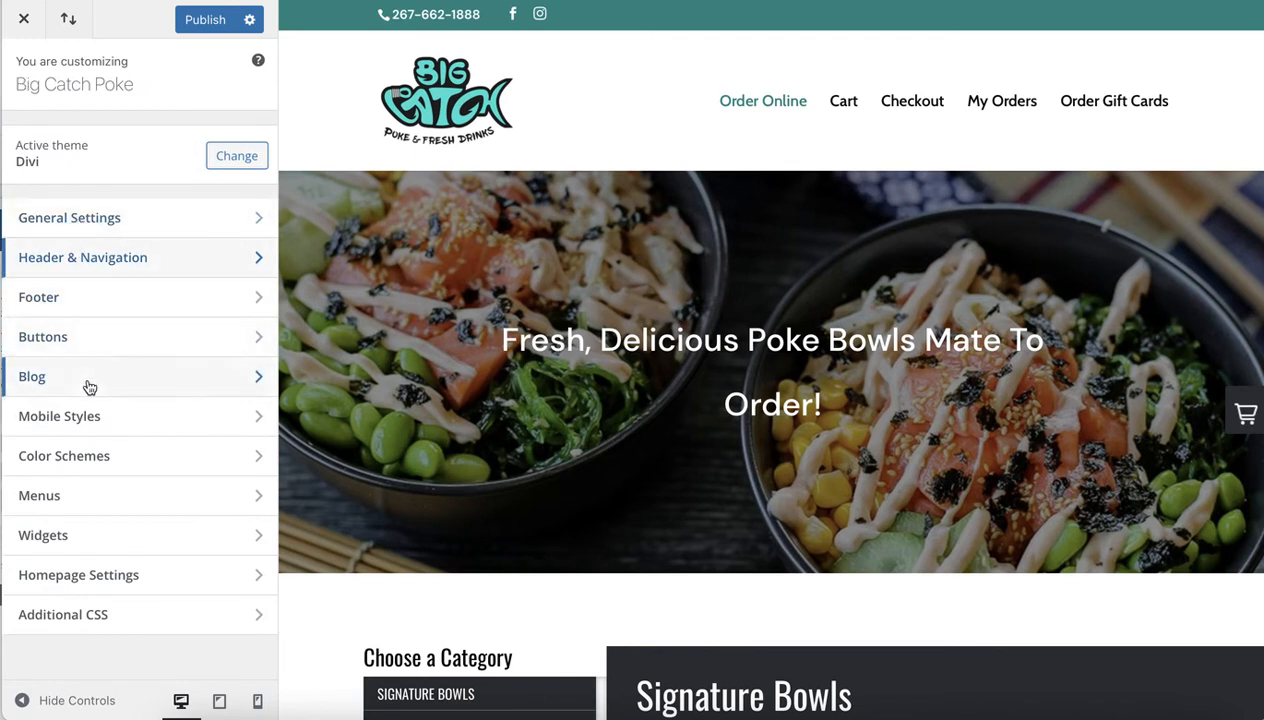
{"action": "left_click", "coordinate": [101, 507]}
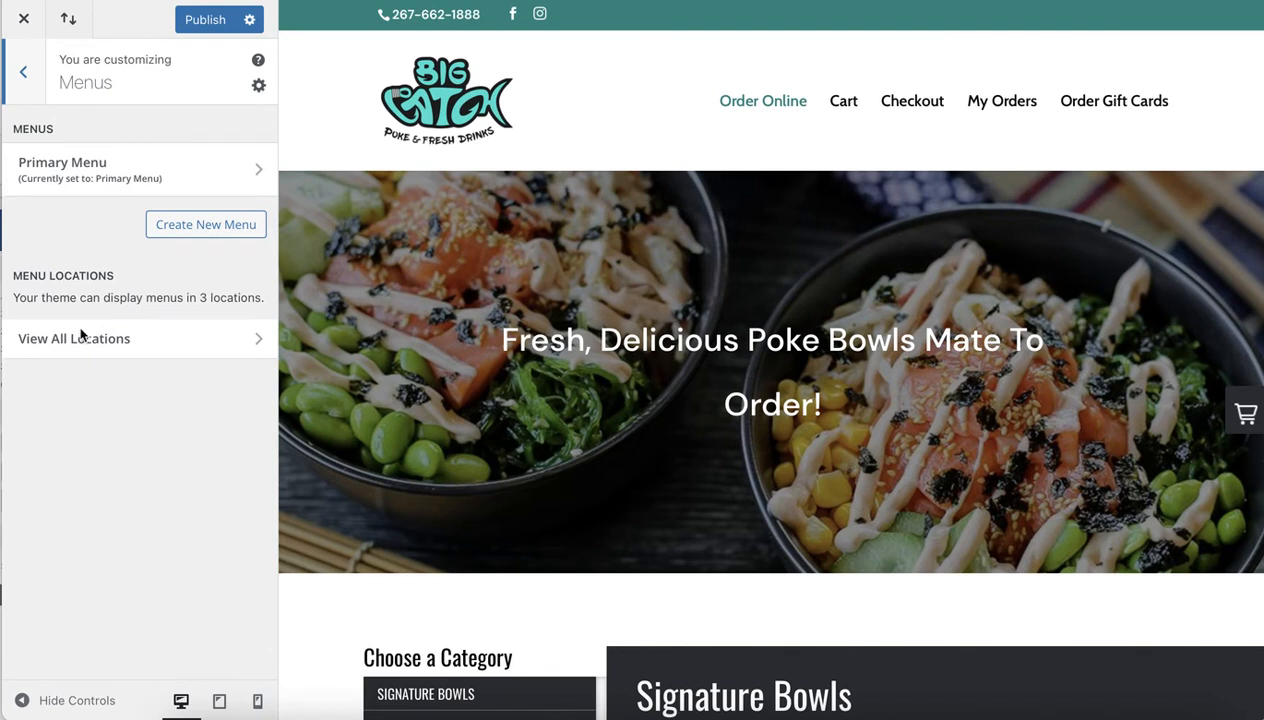
{"action": "left_click", "coordinate": [26, 85]}
- Publish the customizer changes and check the footer credits on the live ordering page
{"action": "left_click", "coordinate": [198, 30]}
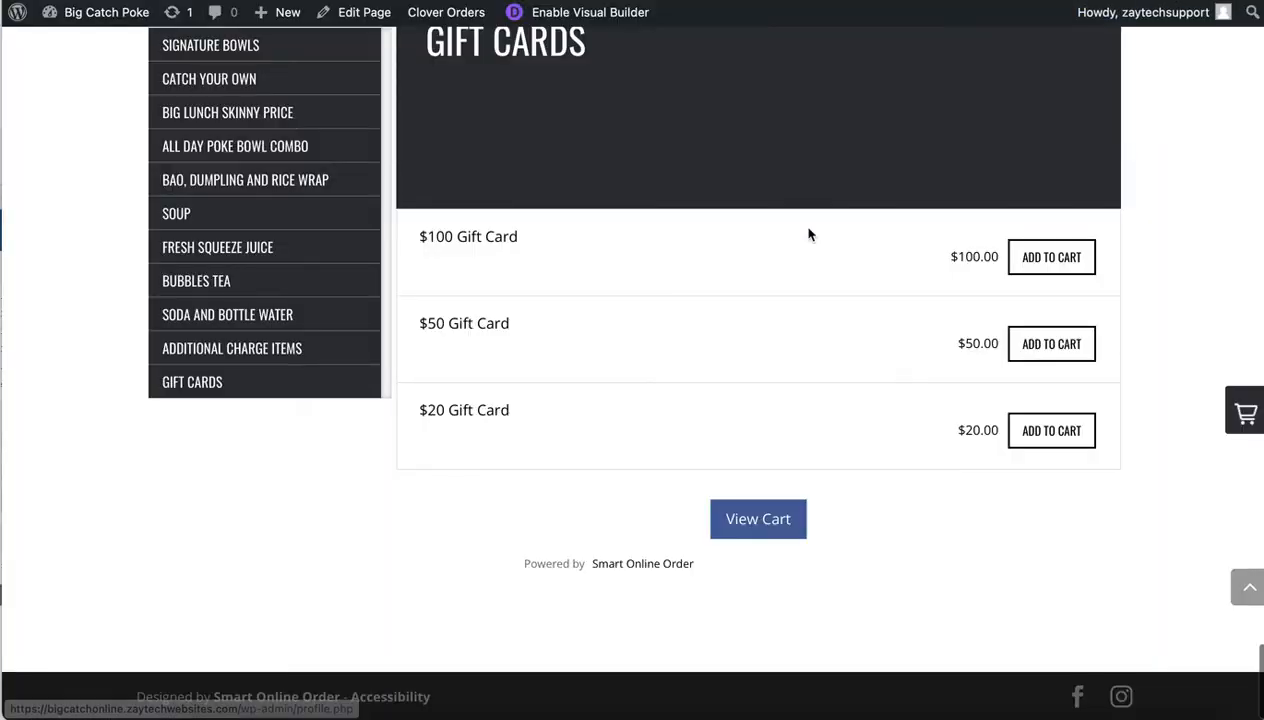
{"action": "scroll", "coordinate": [798, 224], "scroll_direction": "up", "scroll_amount": 2}
{"action": "scroll", "coordinate": [897, 432], "scroll_direction": "down", "scroll_amount": 2}
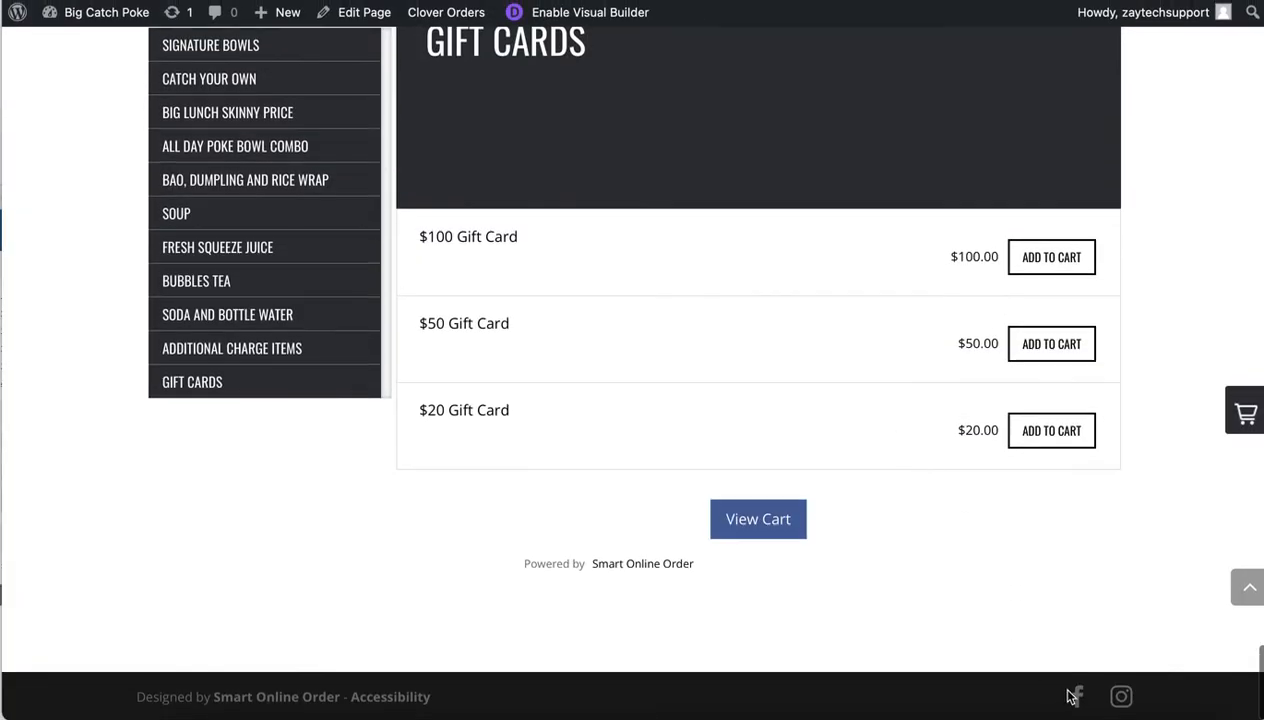
{"action": "scroll", "coordinate": [957, 484], "scroll_direction": "up", "scroll_amount": 20}
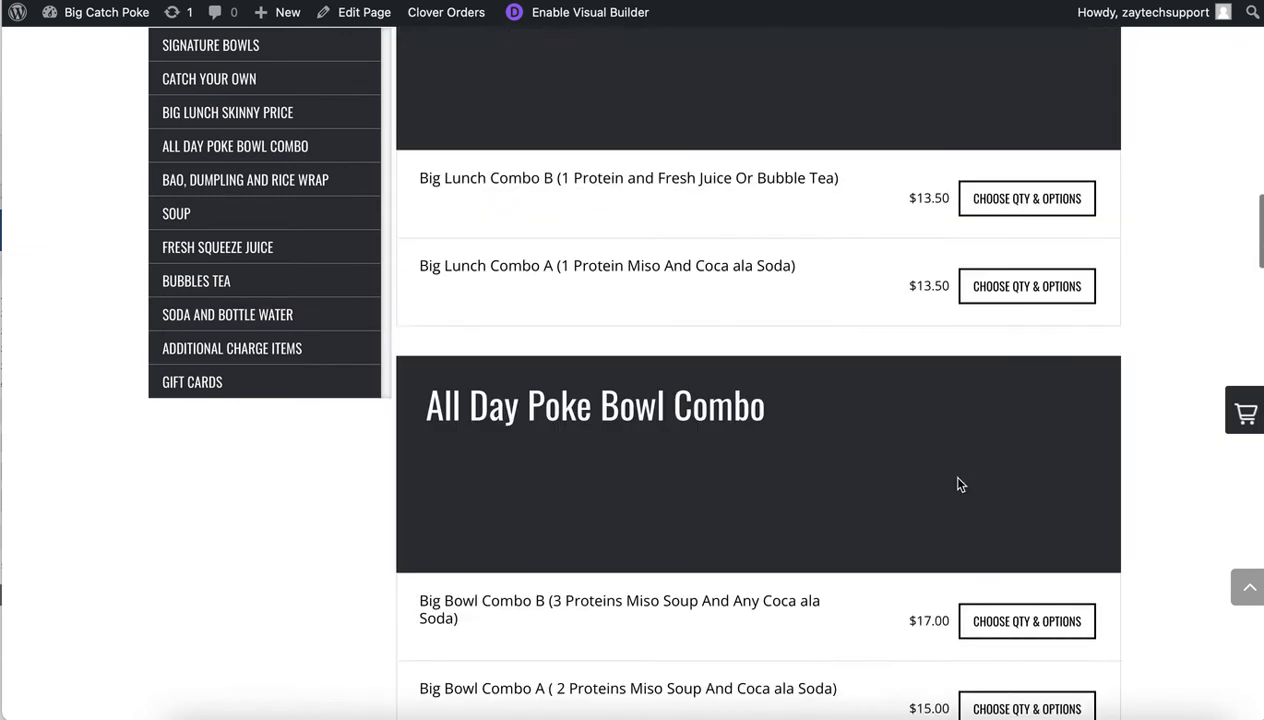
{"action": "scroll", "coordinate": [957, 484], "scroll_direction": "up", "scroll_amount": 10}
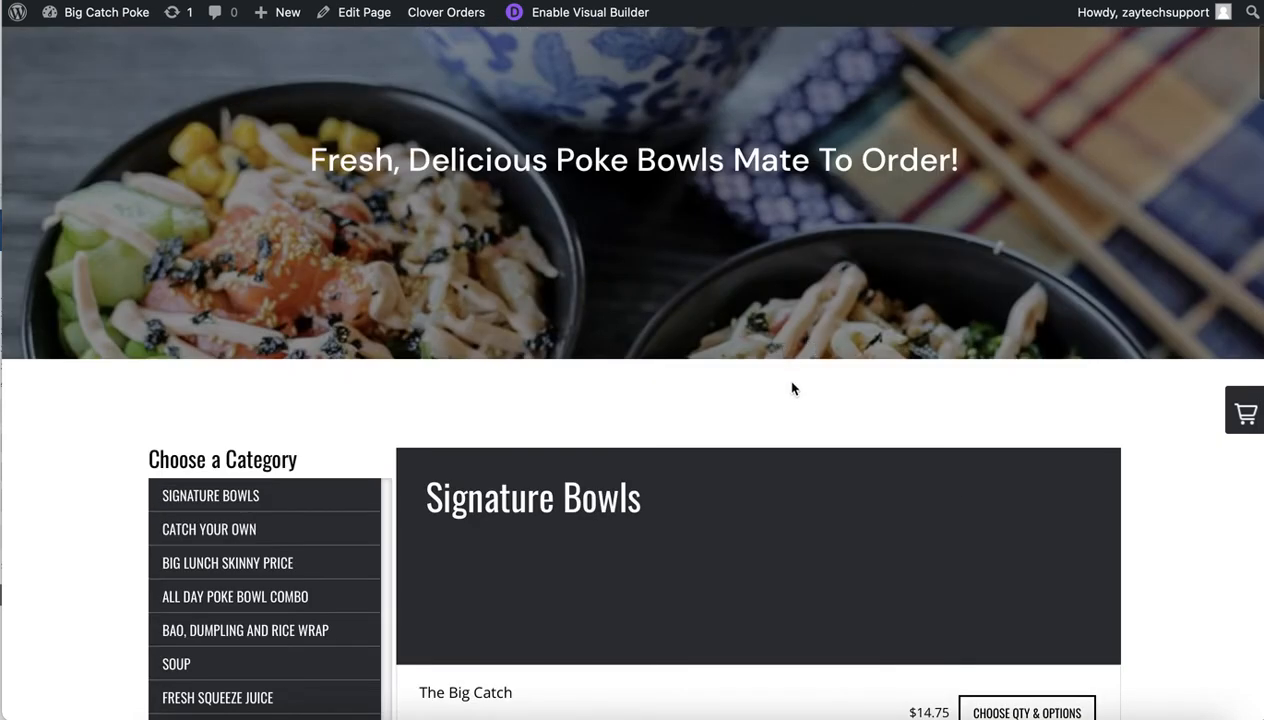
{"action": "scroll", "coordinate": [784, 376], "scroll_direction": "down", "scroll_amount": 3}
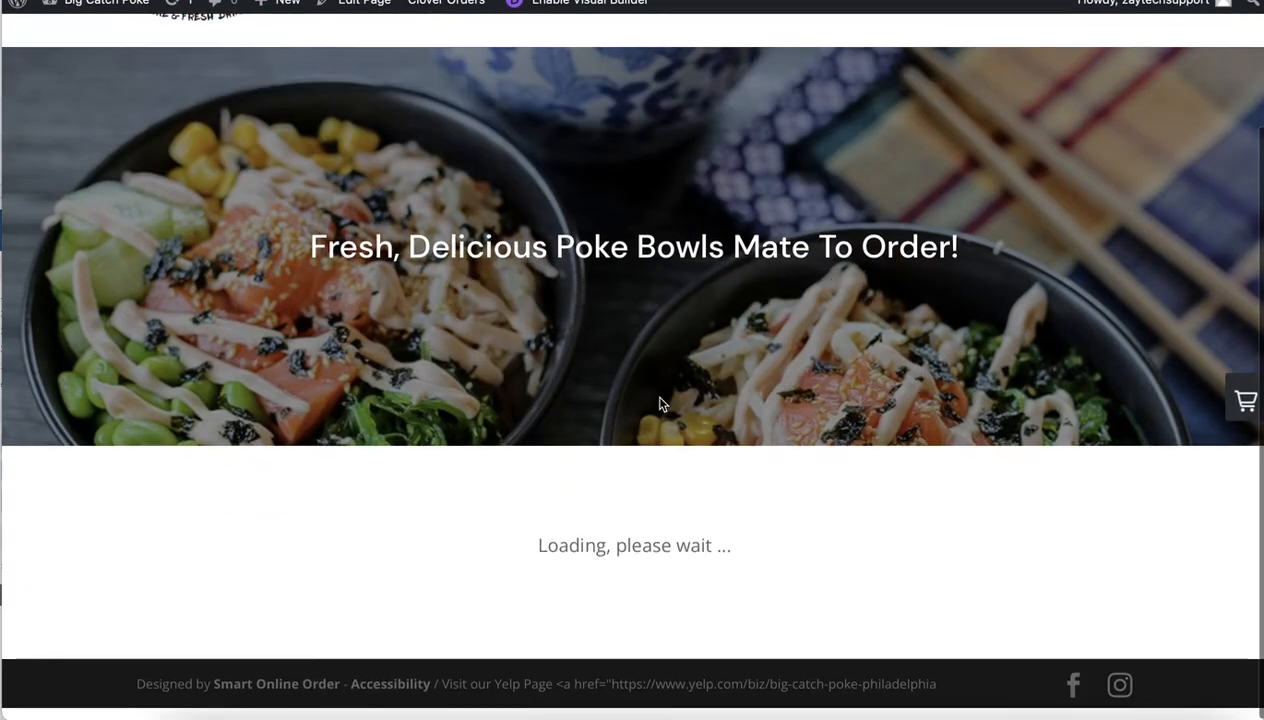
{"action": "scroll", "coordinate": [659, 403], "scroll_direction": "down", "scroll_amount": 10}
{"action": "scroll", "coordinate": [659, 403], "scroll_direction": "down", "scroll_amount": 20}
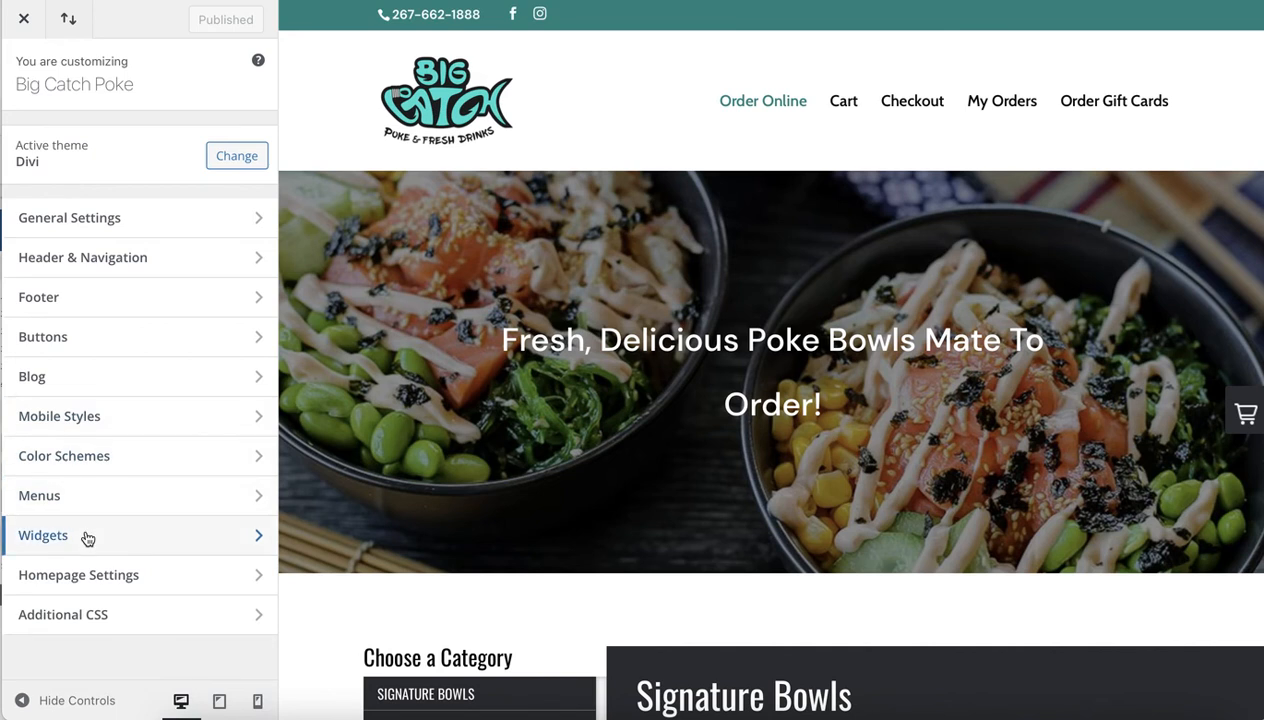
- Open the footer's bottom bar settings and review the complete link markup in the footer credits
{"action": "left_click", "coordinate": [86, 298]}
{"action": "left_click", "coordinate": [103, 293]}
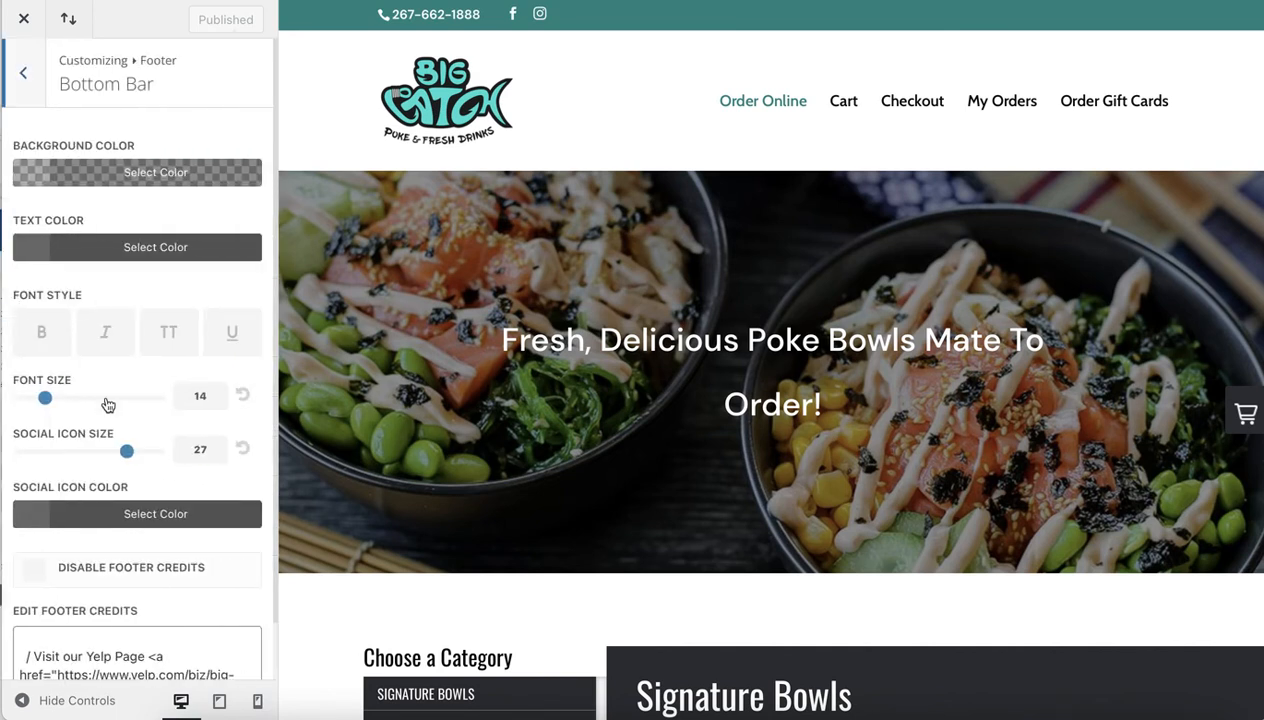
{"action": "scroll", "coordinate": [107, 404], "scroll_direction": "down", "scroll_amount": 1}
{"action": "scroll", "coordinate": [70, 600], "scroll_direction": "up", "scroll_amount": 3}
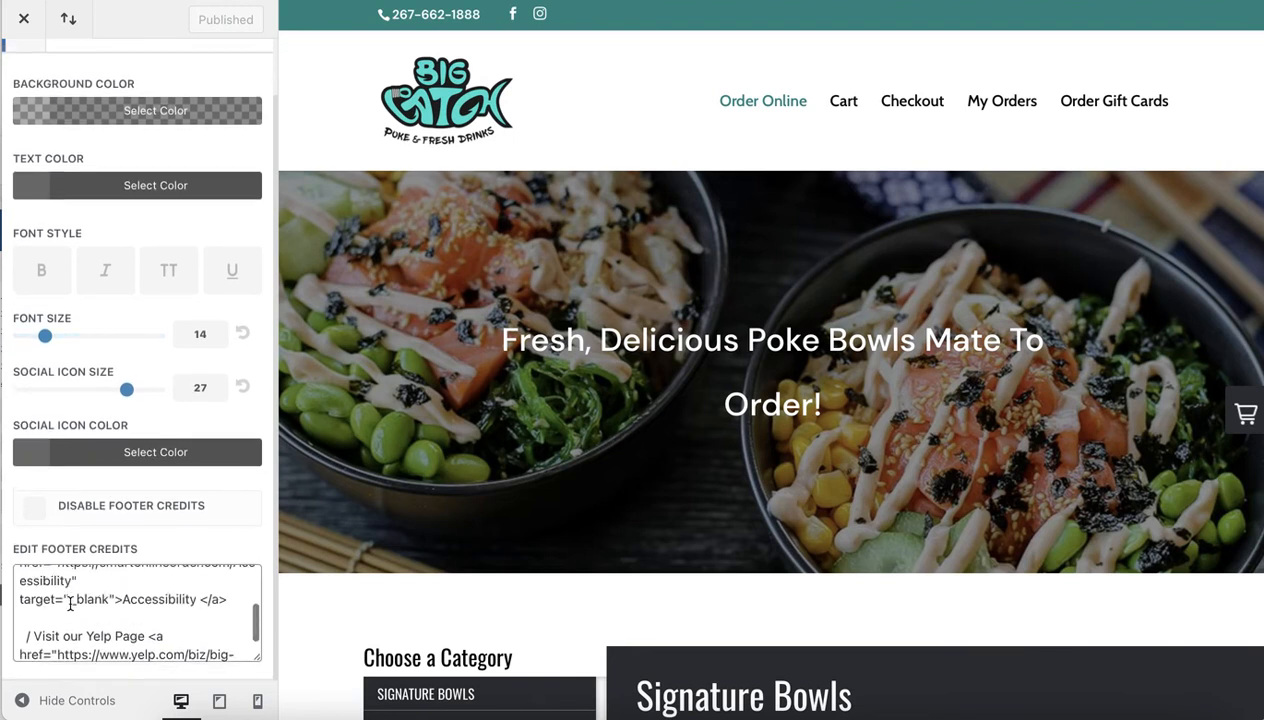
{"action": "scroll", "coordinate": [70, 602], "scroll_direction": "down", "scroll_amount": 2}
{"action": "scroll", "coordinate": [70, 602], "scroll_direction": "down", "scroll_amount": 2}
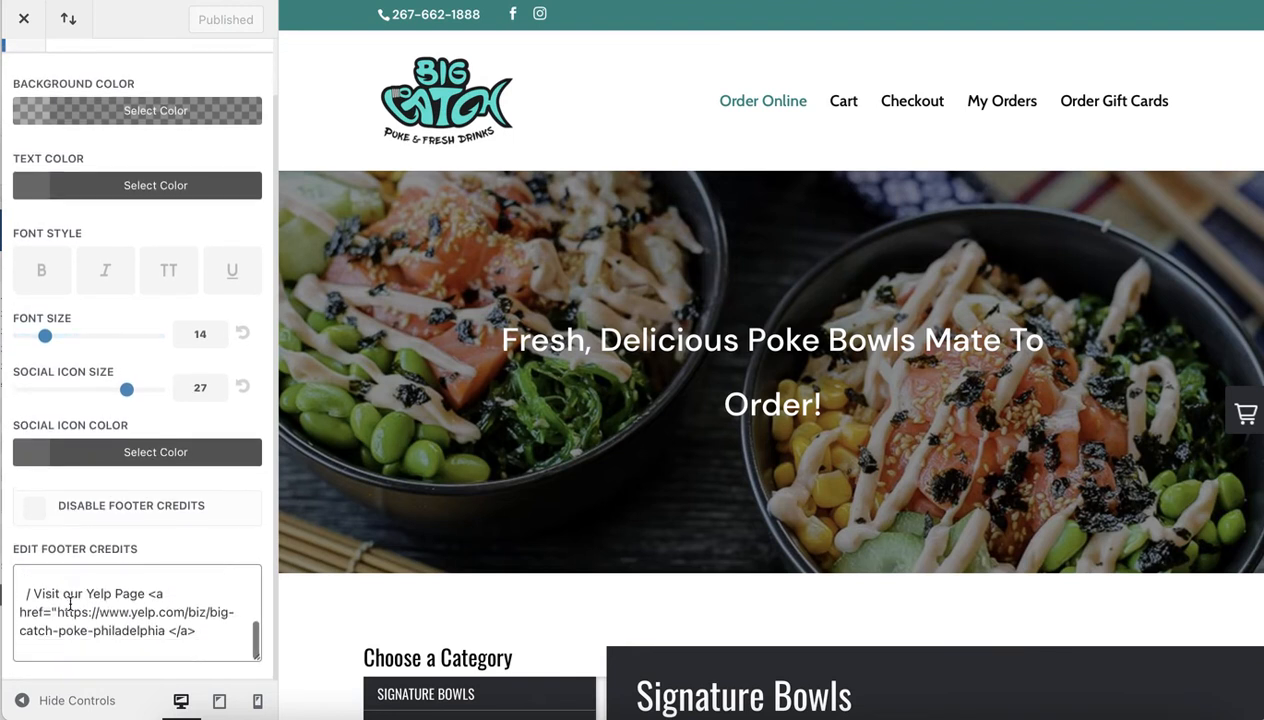
{"action": "scroll", "coordinate": [70, 603], "scroll_direction": "up", "scroll_amount": 3}
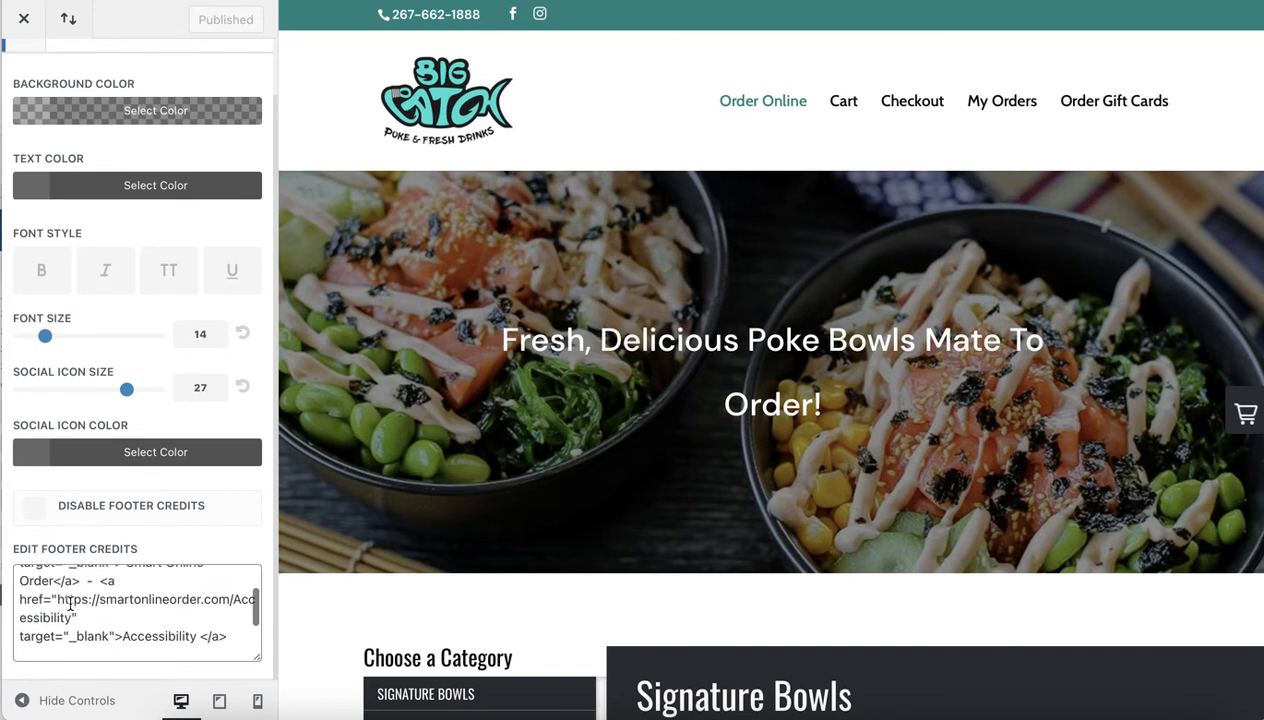
{"action": "scroll", "coordinate": [40, 600], "scroll_direction": "up", "scroll_amount": 4}
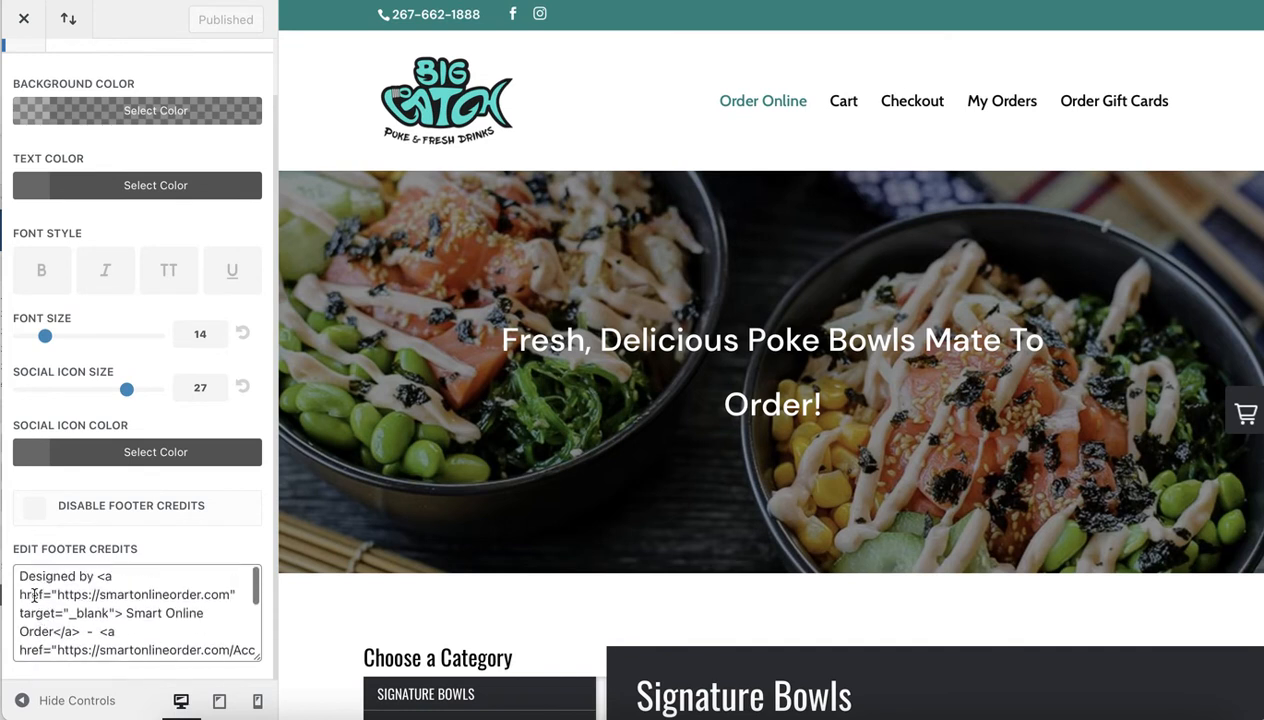
- Copy the "Designed by" Smart Online Order link markup through the hyphen and paste it over the "/ Visit our Yelp Page" markup in the footer credits
{"action": "left_click_drag", "start_coordinate": [20, 576], "coordinate": [87, 624]}
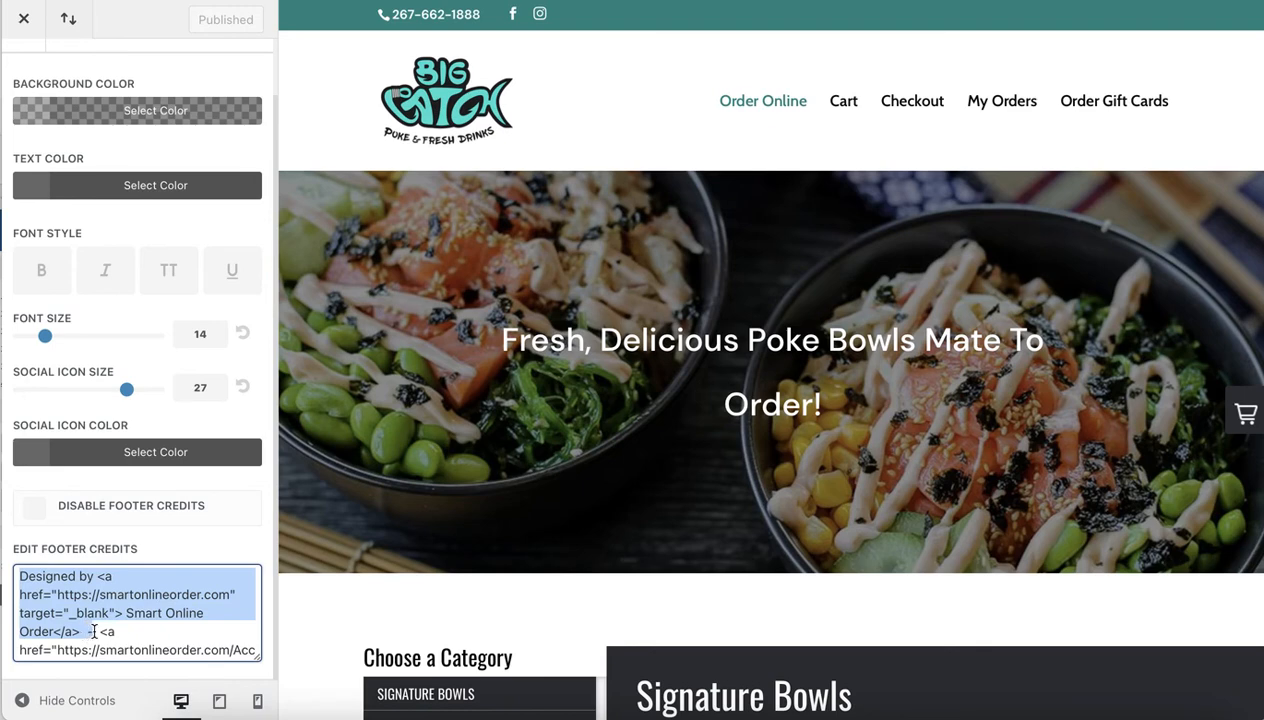
{"action": "right_click", "coordinate": [61, 630]}
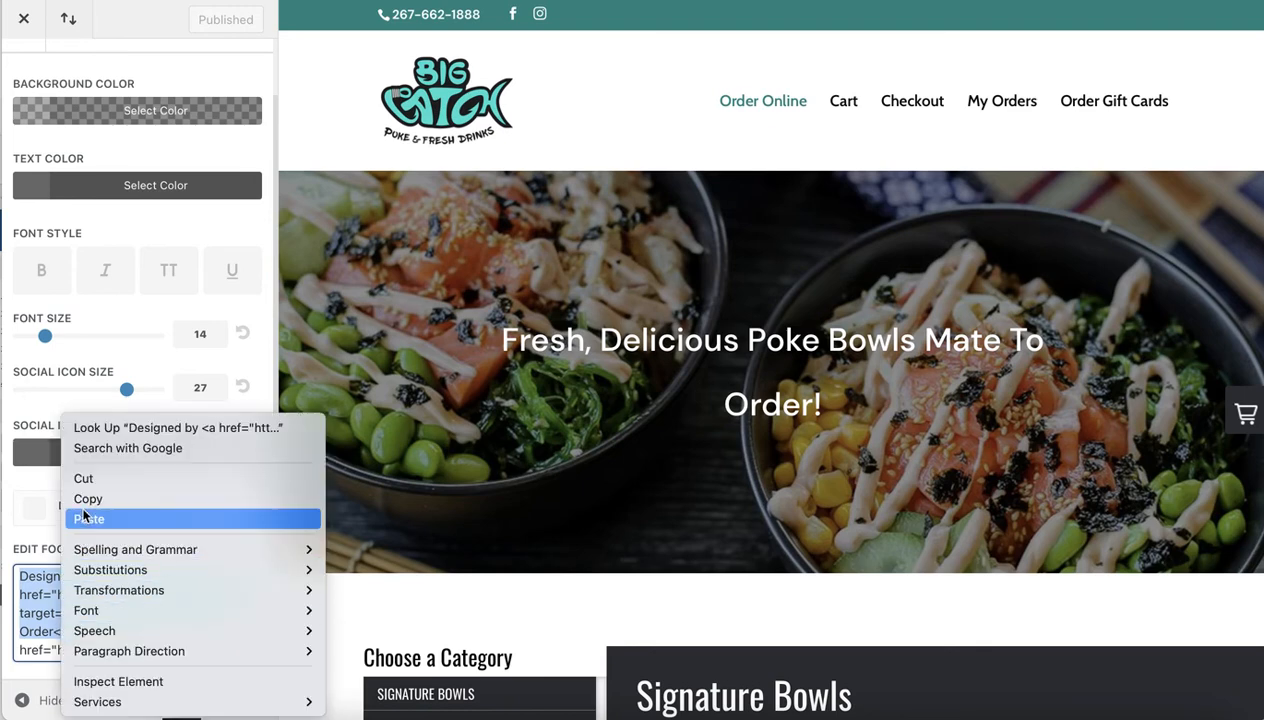
{"action": "left_click", "coordinate": [84, 498]}
{"action": "left_click", "coordinate": [85, 633]}
{"action": "scroll", "coordinate": [85, 633], "scroll_direction": "down", "scroll_amount": 5}
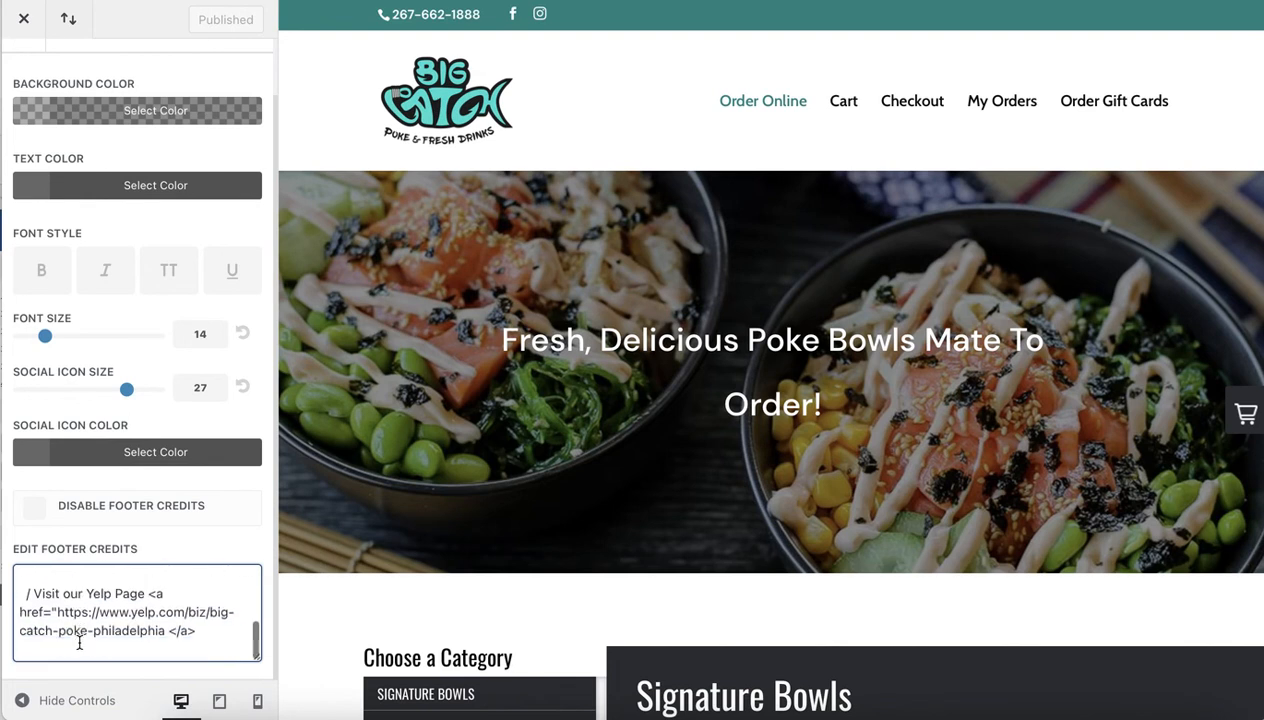
{"action": "left_click_drag", "start_coordinate": [22, 594], "coordinate": [200, 630]}
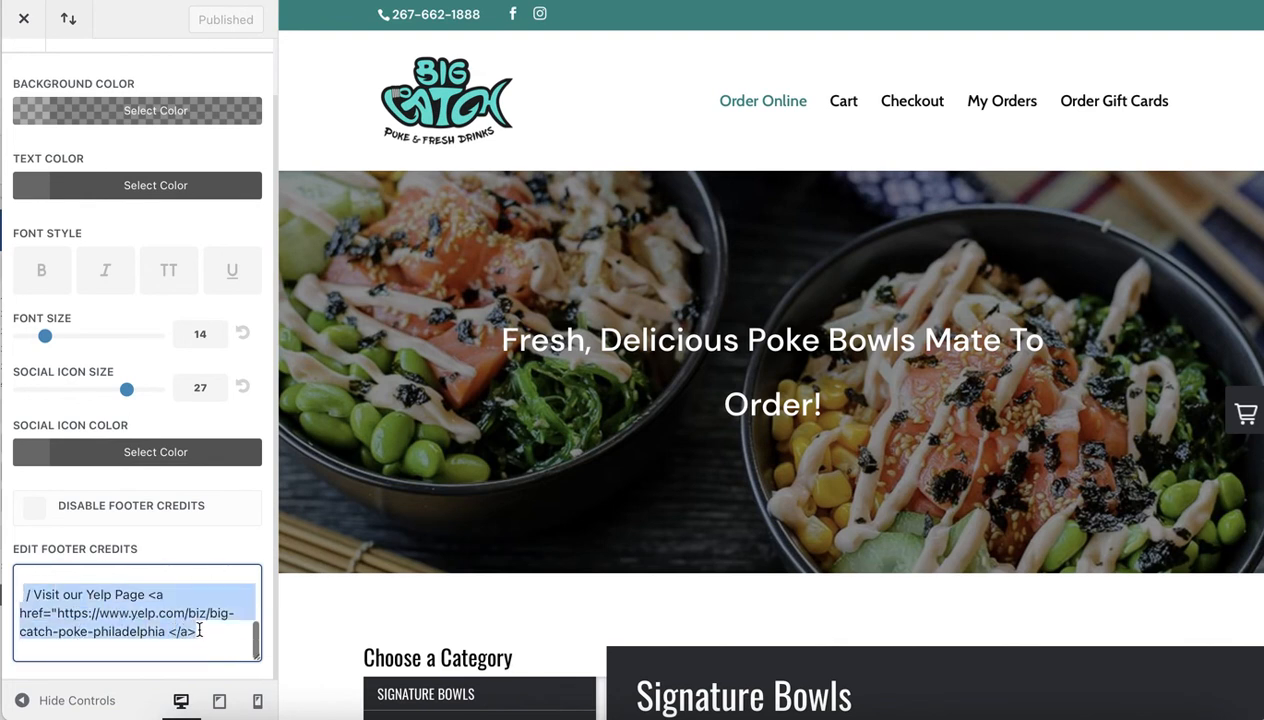
{"action": "right_click", "coordinate": [114, 611]}
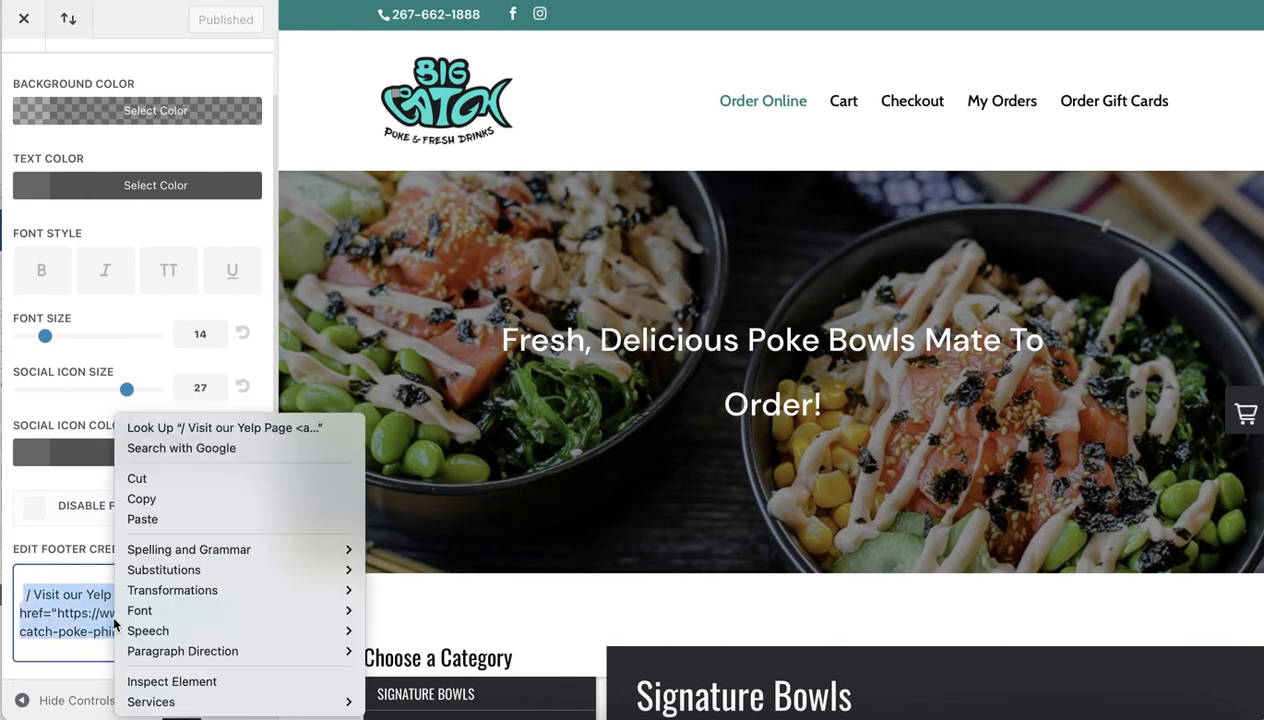
{"action": "left_click", "coordinate": [140, 519]}
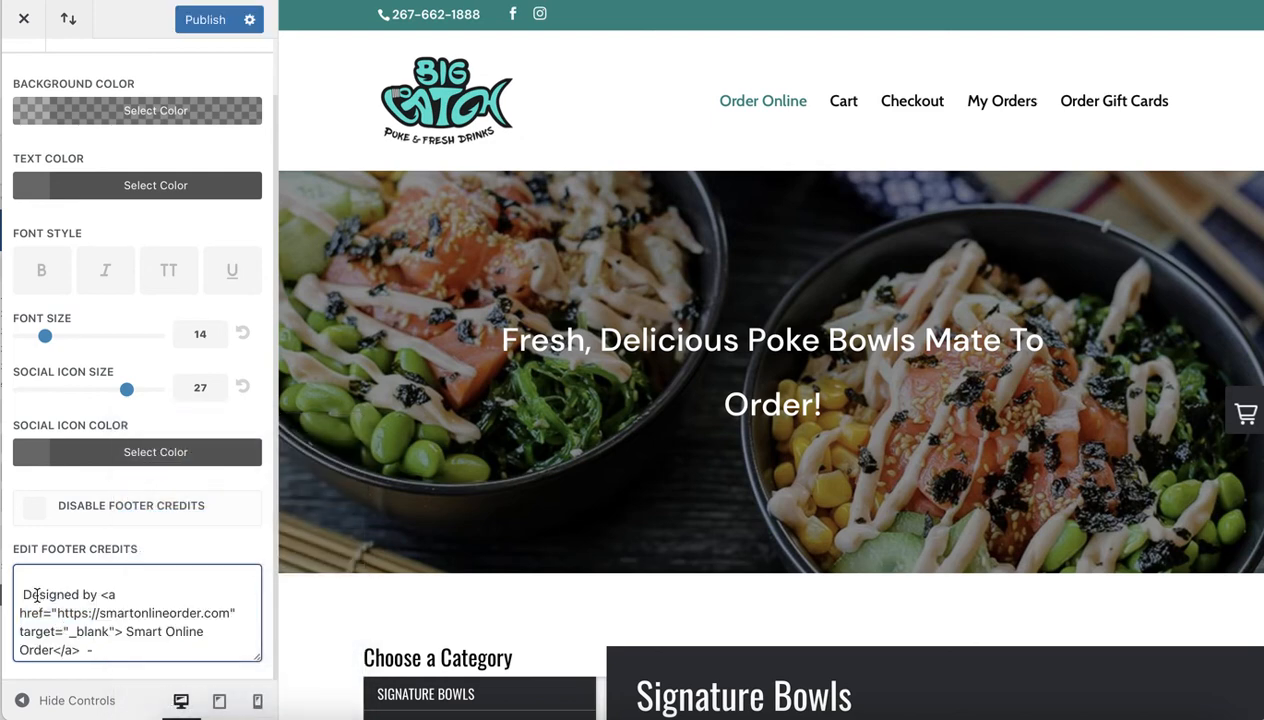
- Replace "Designed by" with "Visit our Yelp Page" in the pasted markup at the end of the footer credits
{"action": "left_click_drag", "start_coordinate": [25, 592], "coordinate": [96, 597]}
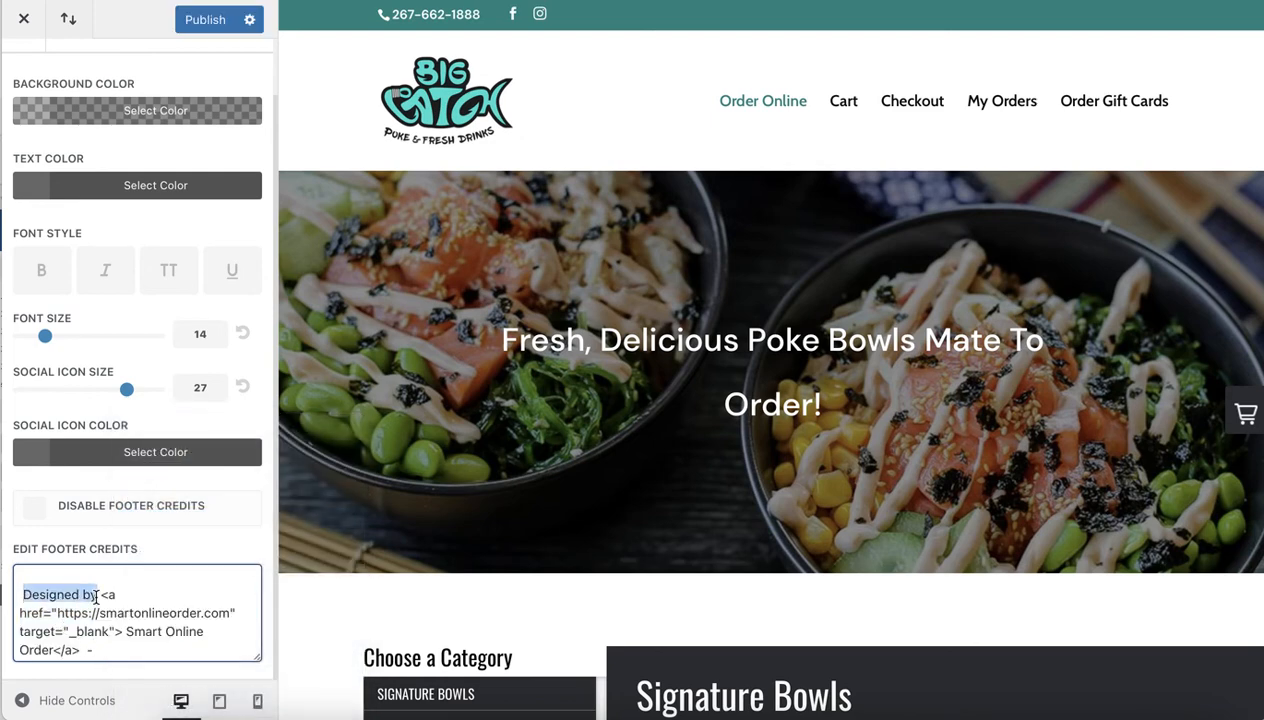
{"action": "type", "text": "V"}
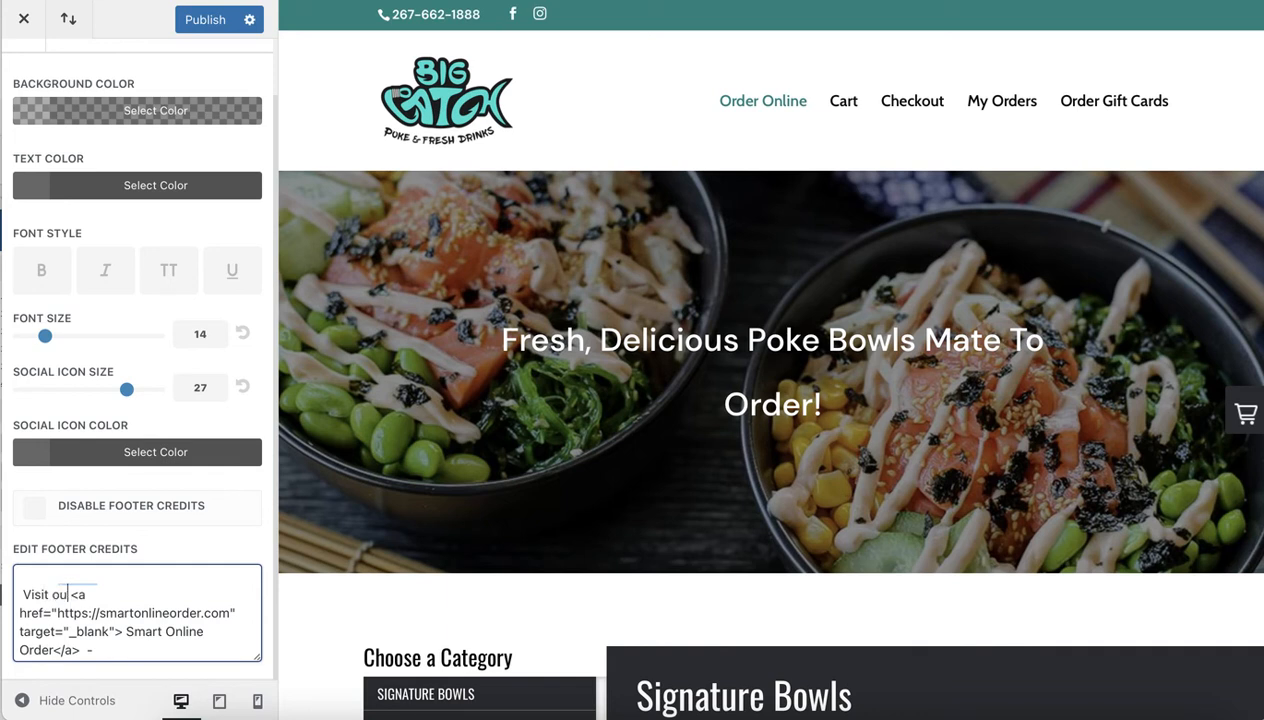
{"action": "type", "text": "isit our Yelp Page"}
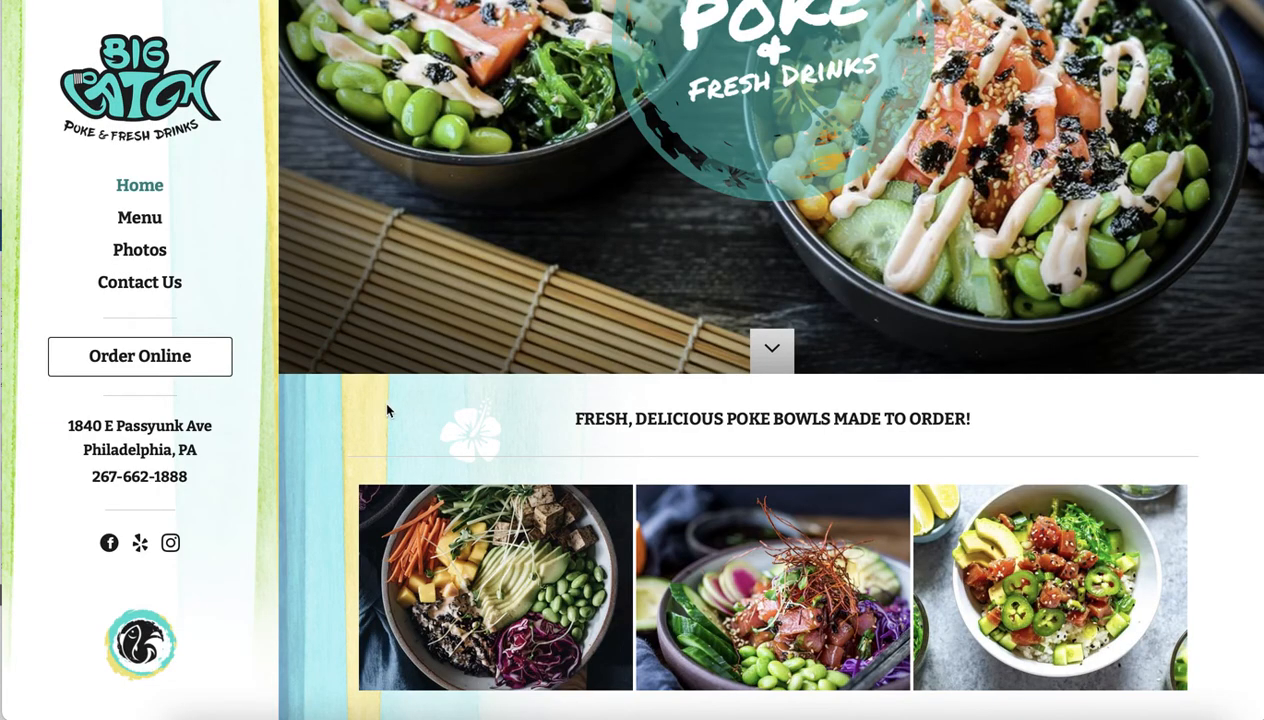
{"action": "right_click", "coordinate": [138, 548]}
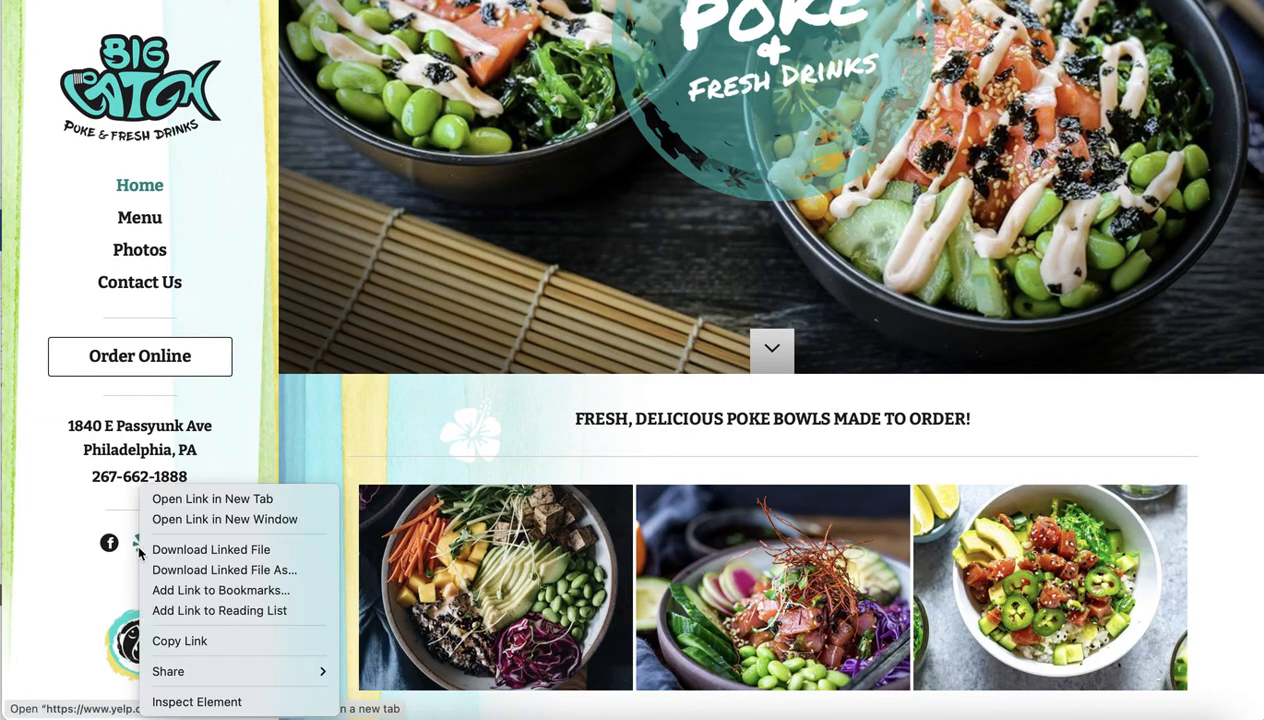
{"action": "left_click", "coordinate": [170, 640]}
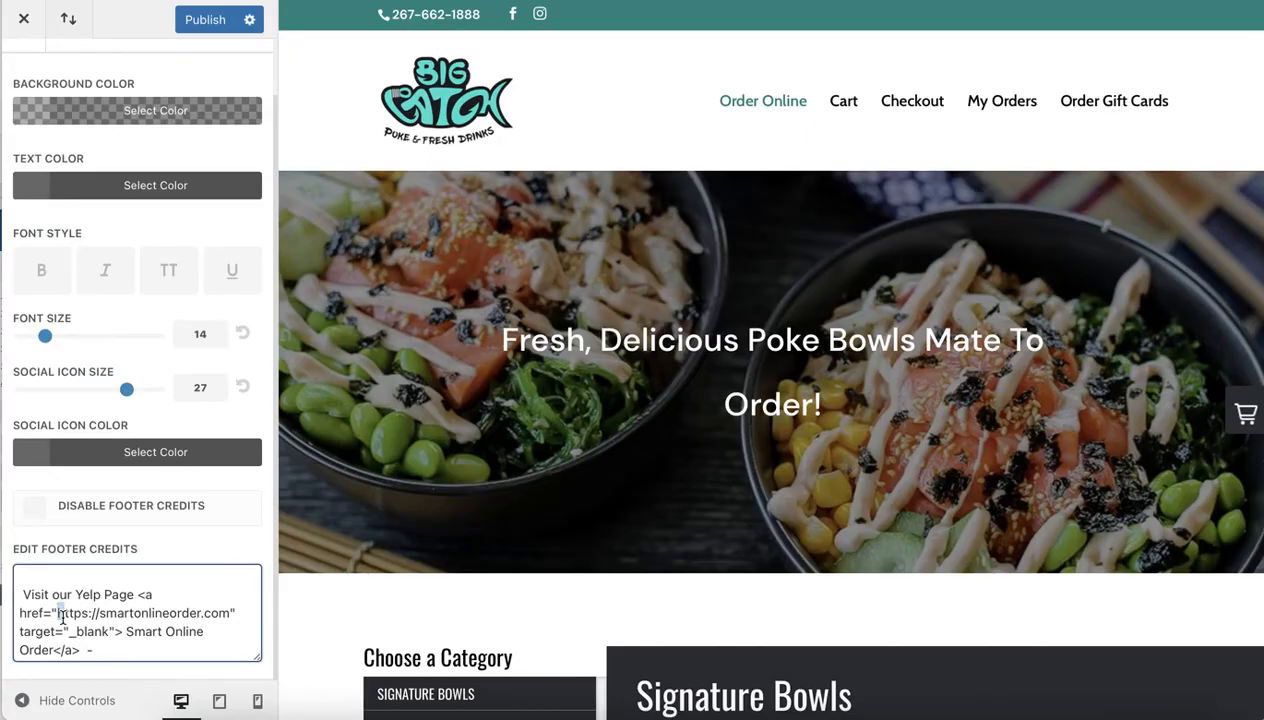
{"action": "left_click_drag", "start_coordinate": [58, 614], "coordinate": [225, 610]}
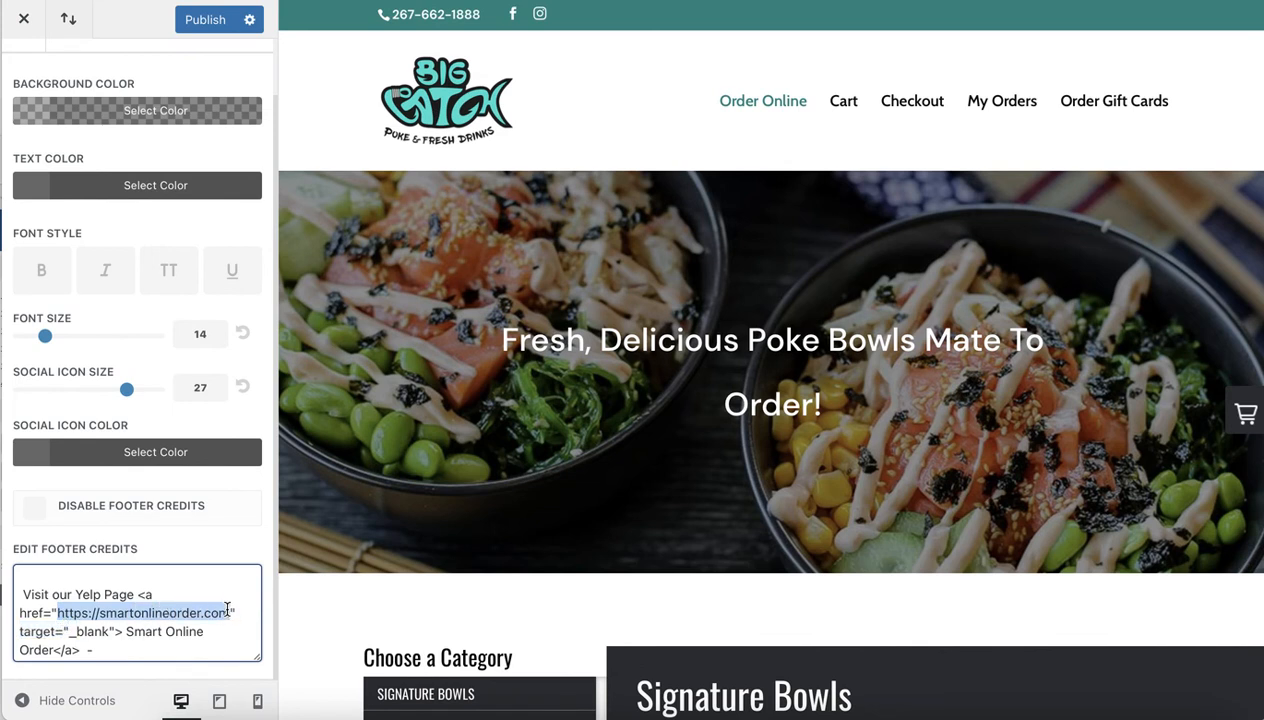
{"action": "key", "text": "ctrl+v"}
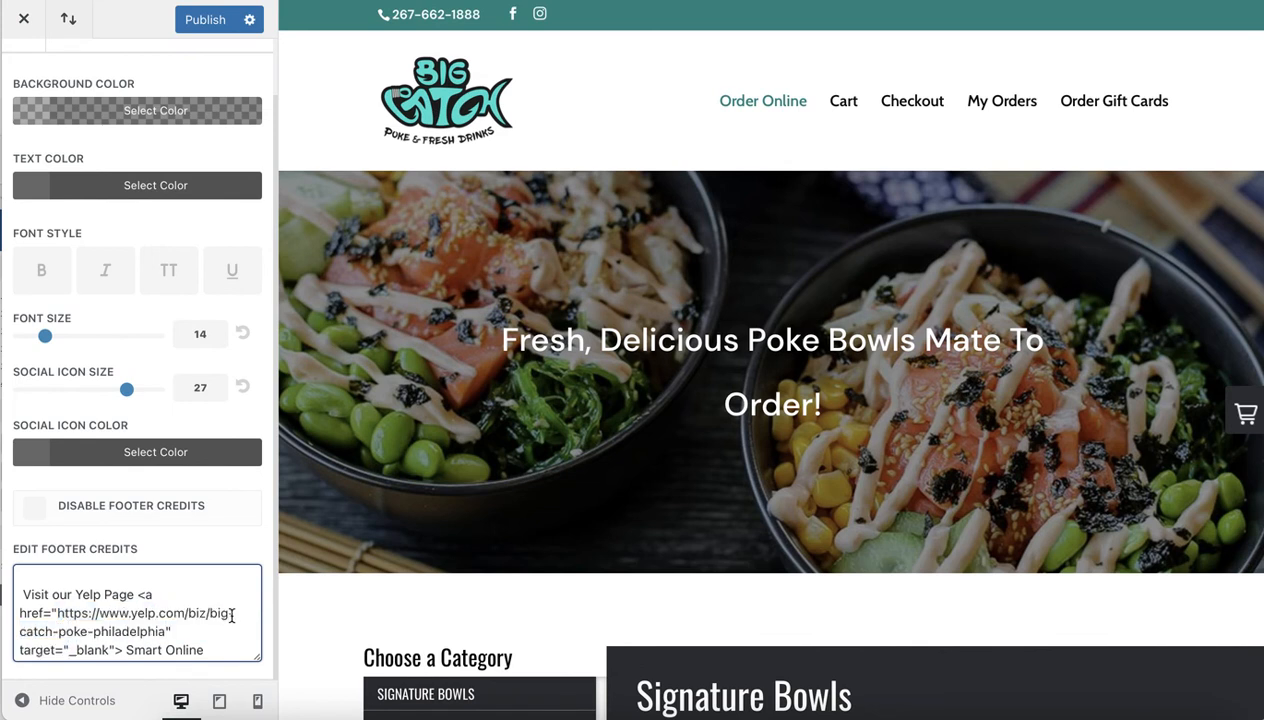
- Replace the Yelp link's "Smart Online Order" text with "YELP PAGE" in the footer credits
{"action": "scroll", "coordinate": [190, 618], "scroll_direction": "down", "scroll_amount": 1}
{"action": "scroll", "coordinate": [192, 620], "scroll_direction": "down", "scroll_amount": 1}
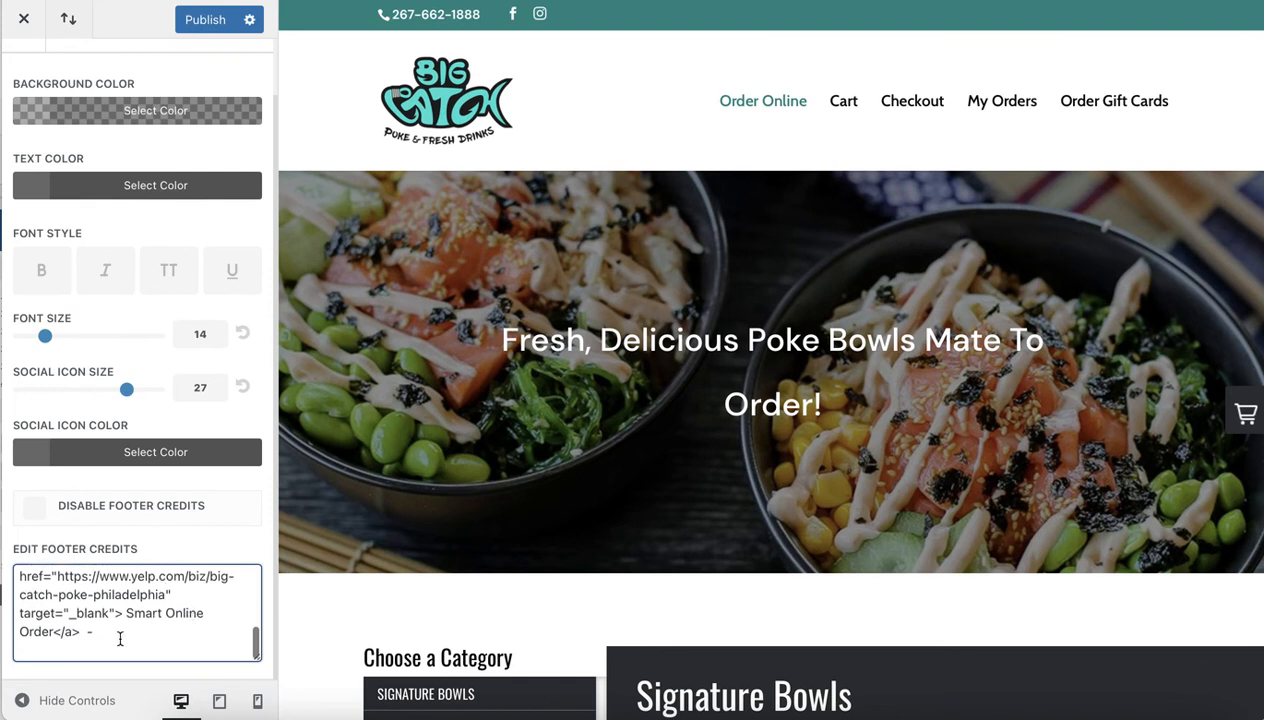
{"action": "left_click_drag", "start_coordinate": [128, 613], "coordinate": [53, 633]}
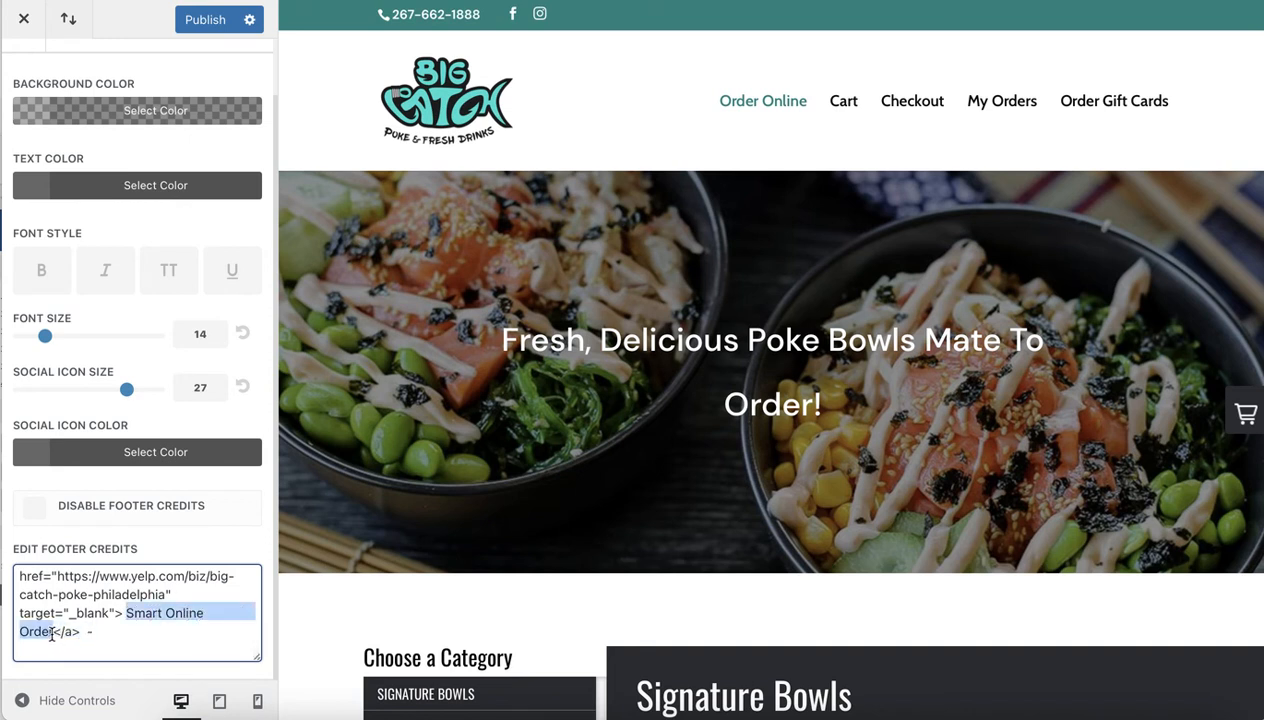
{"action": "type", "text": "YELP "}
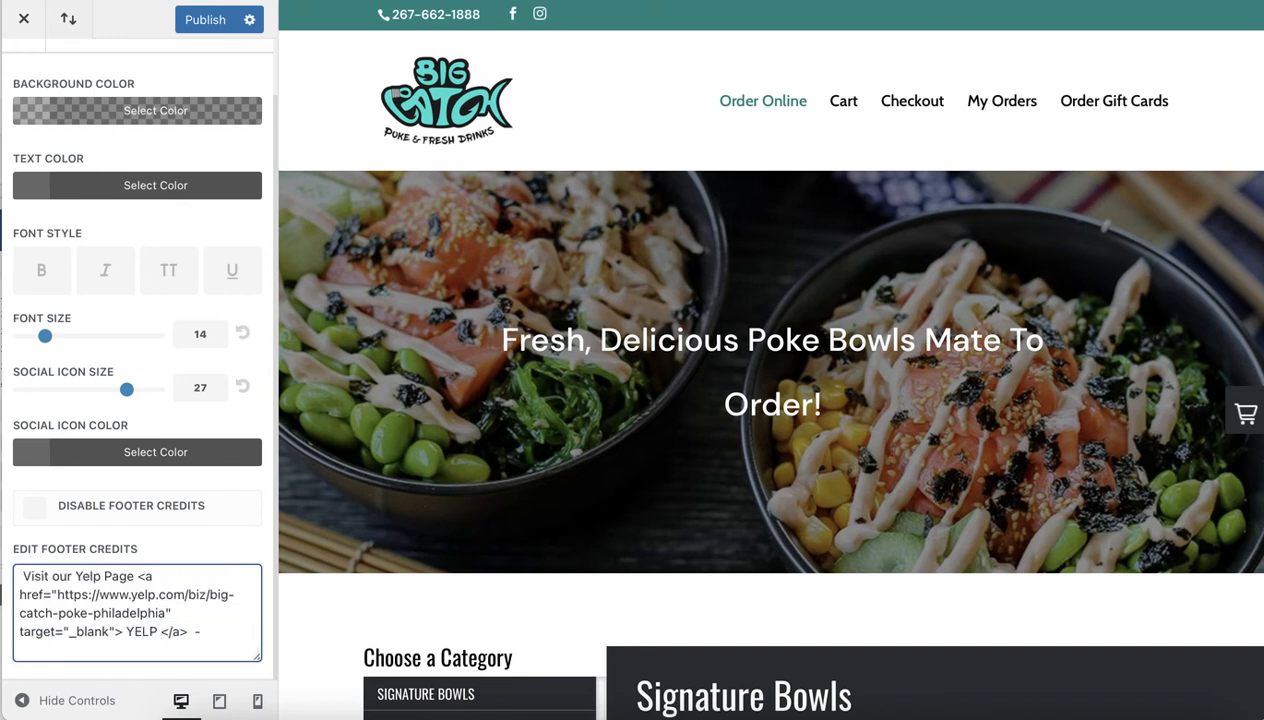
{"action": "type", "text": "PAGE"}
- Publish the updated footer credits and check the Yelp link's wording in the live ordering page's footer
{"action": "scroll", "coordinate": [544, 617], "scroll_direction": "down", "scroll_amount": 5}
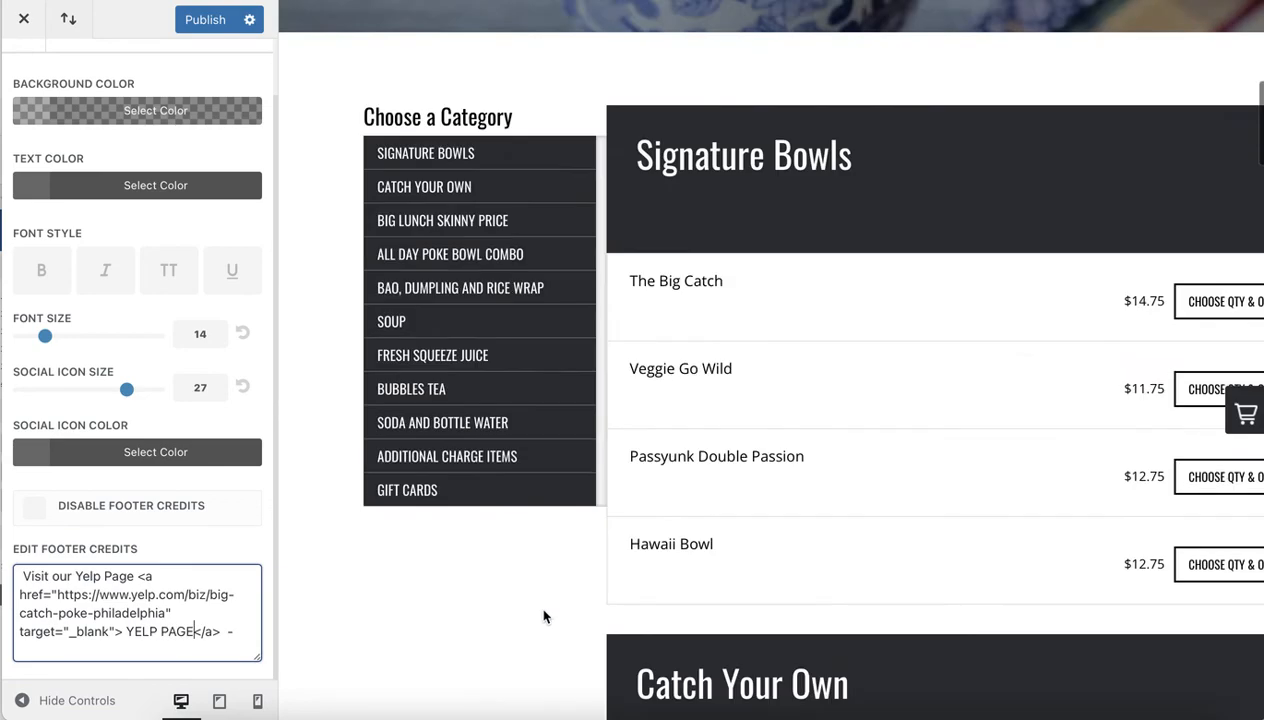
{"action": "scroll", "coordinate": [544, 617], "scroll_direction": "down", "scroll_amount": 10}
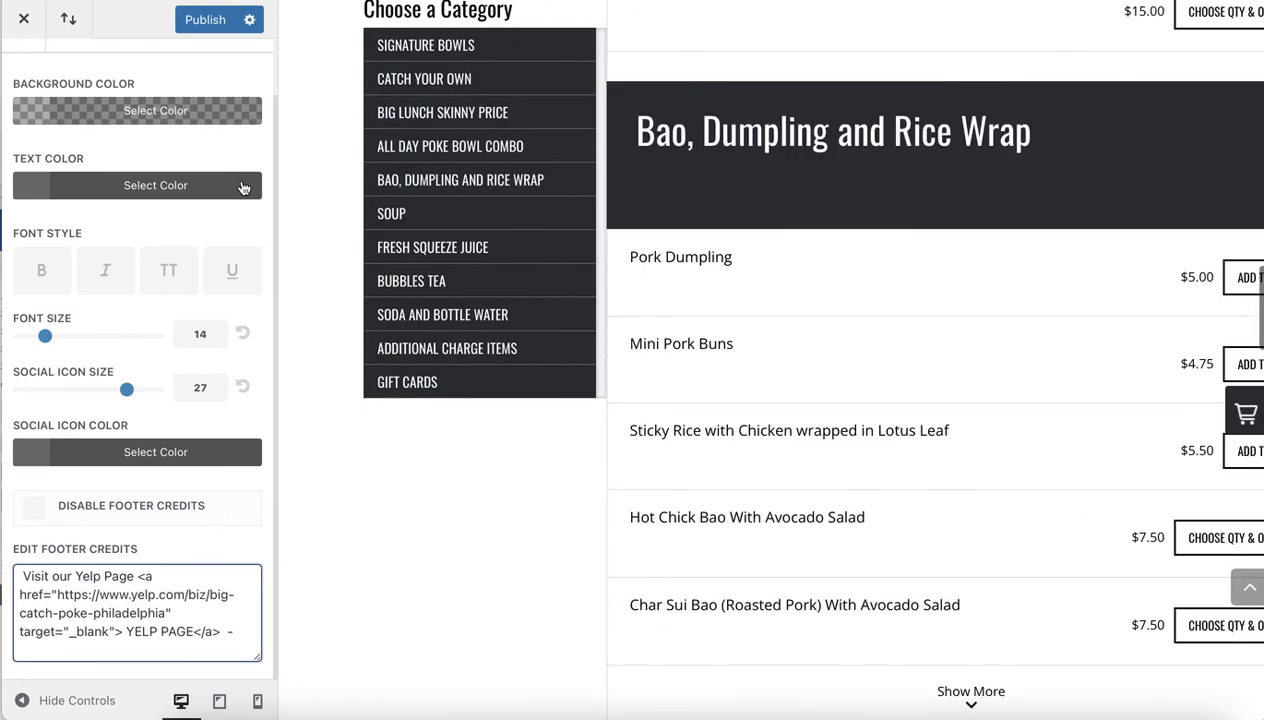
{"action": "left_click", "coordinate": [205, 19]}
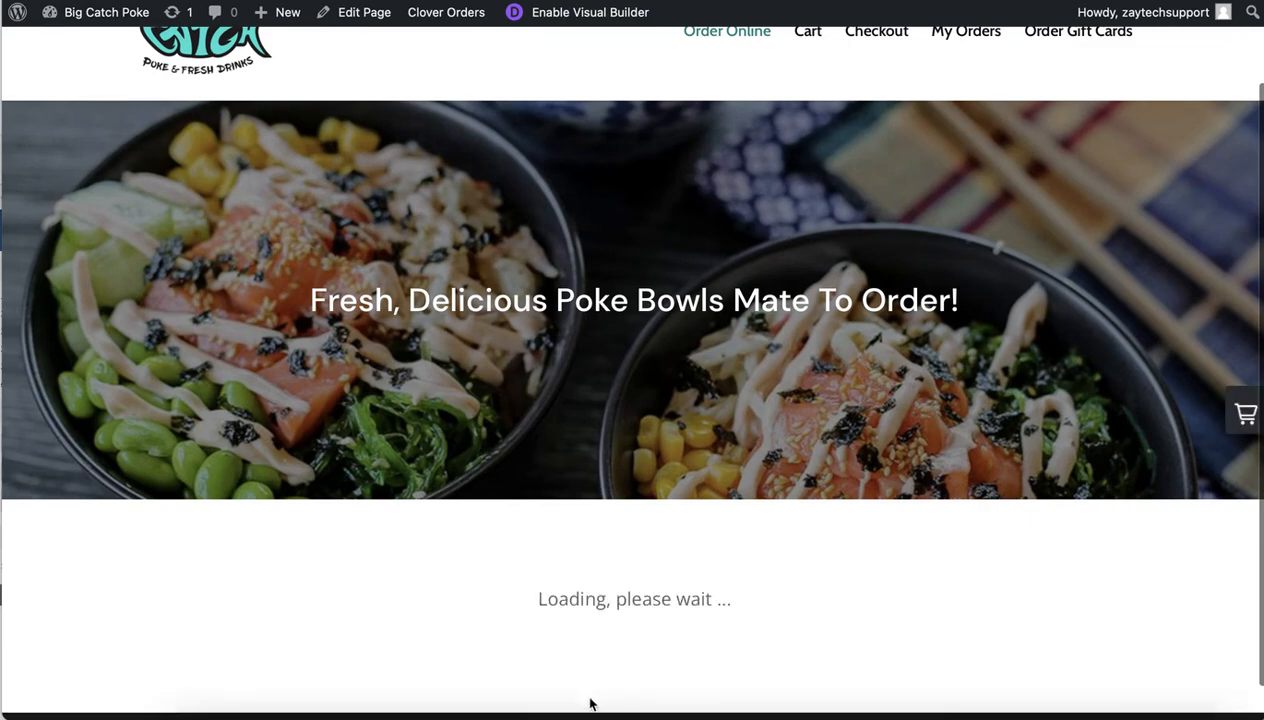
{"action": "scroll", "coordinate": [612, 663], "scroll_direction": "down", "scroll_amount": 5}
{"action": "scroll", "coordinate": [581, 595], "scroll_direction": "down", "scroll_amount": 20}
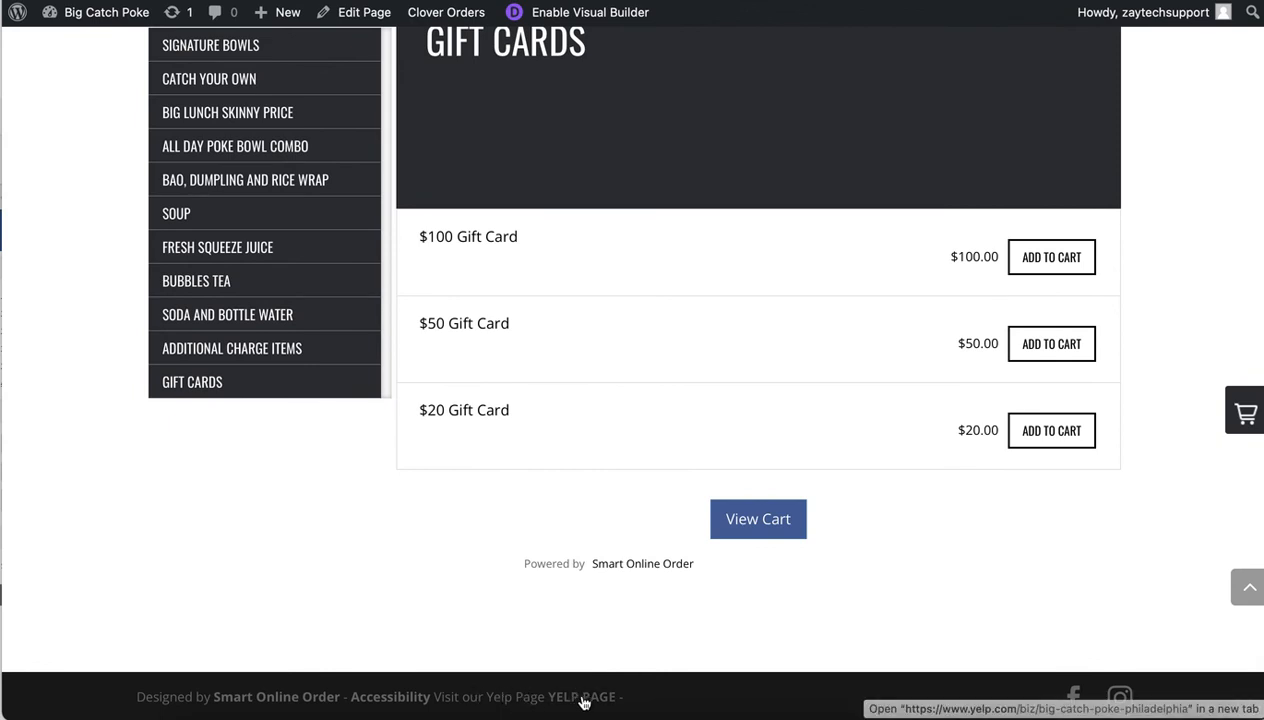
{"action": "left_click_drag", "start_coordinate": [487, 702], "coordinate": [521, 699]}
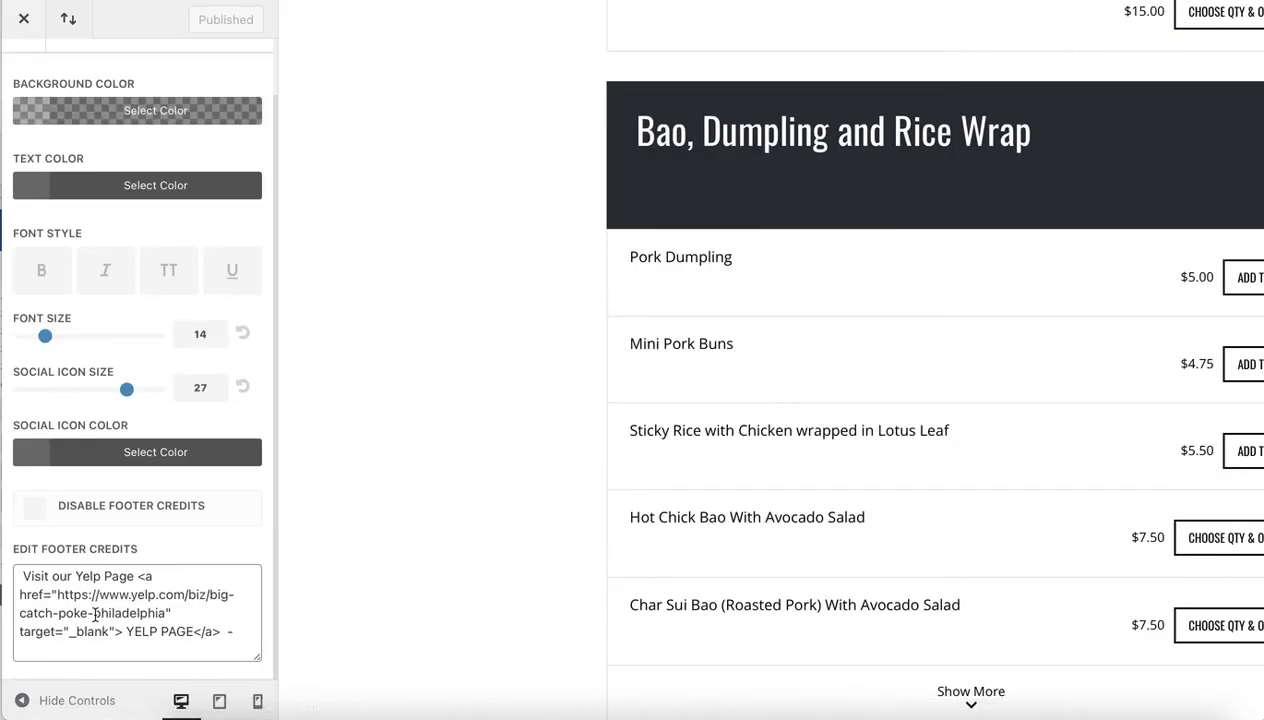
- Replace the "Visit our Yelp Page" text before the Yelp link with a hyphen in the footer credits and publish the change
{"action": "left_click_drag", "start_coordinate": [133, 577], "coordinate": [25, 577]}
{"action": "scroll", "coordinate": [22, 576], "scroll_direction": "up", "scroll_amount": 1}
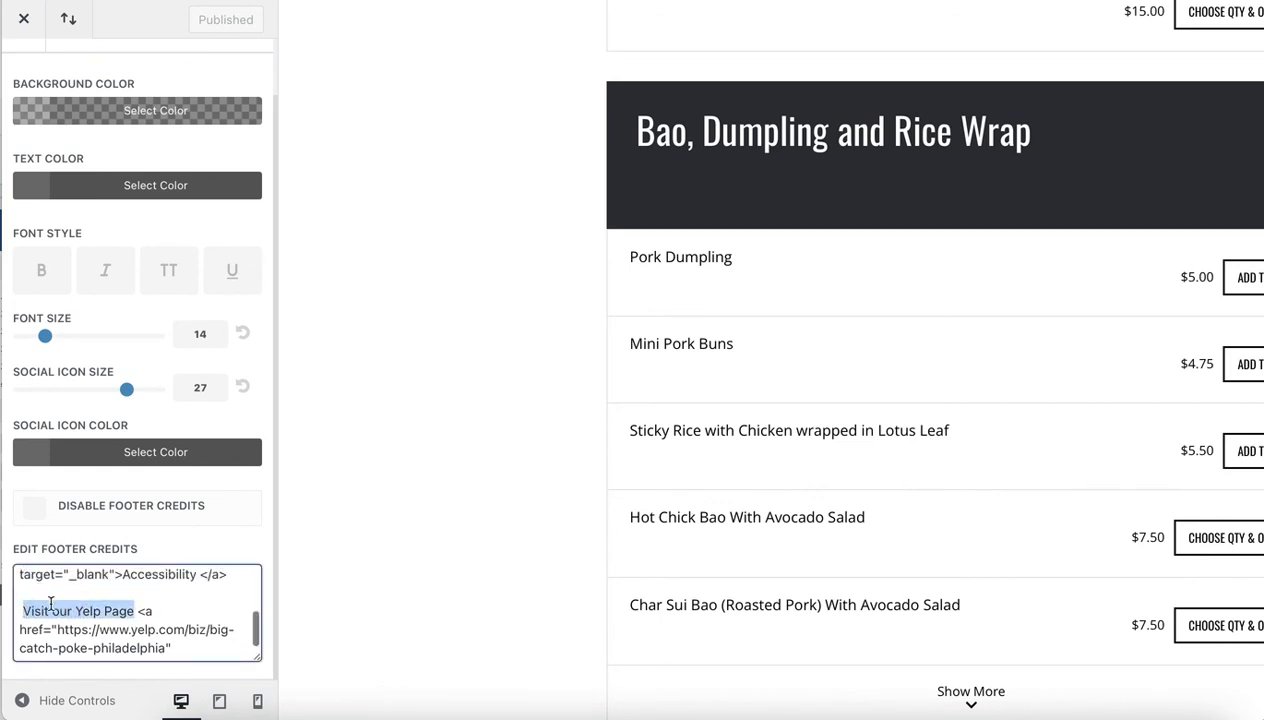
{"action": "type", "text": "-"}
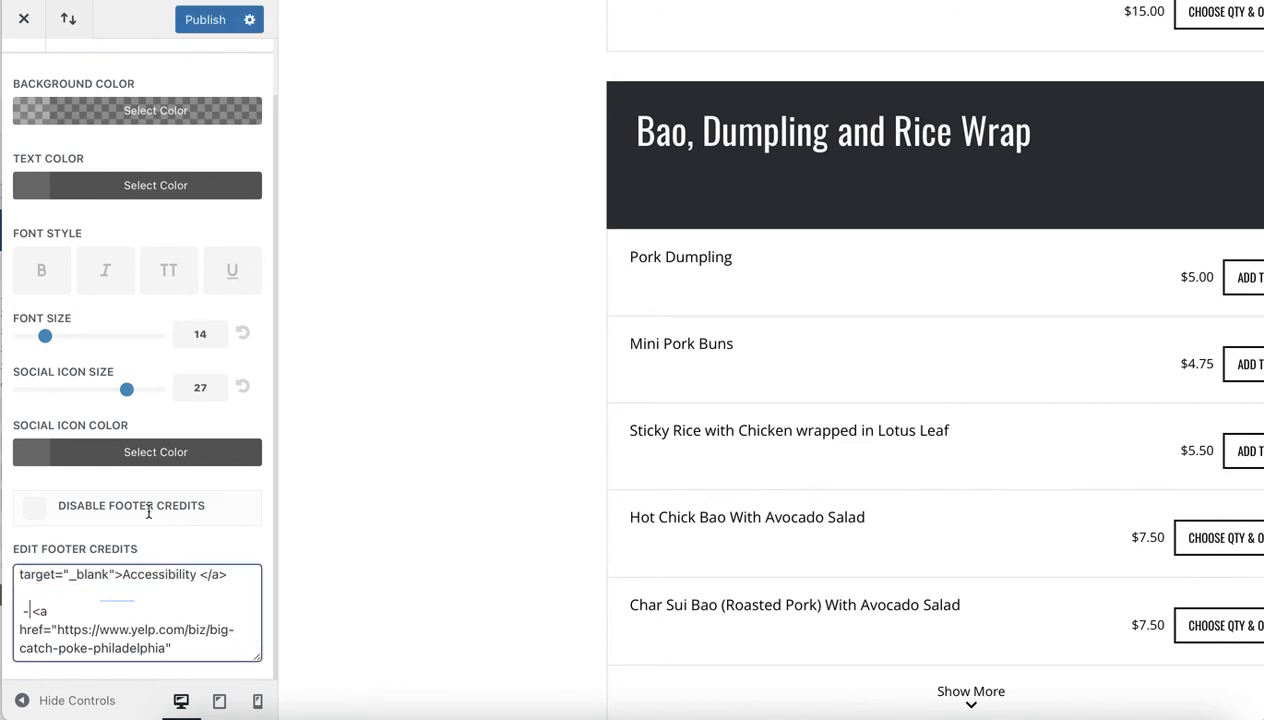
{"action": "left_click", "coordinate": [212, 20]}
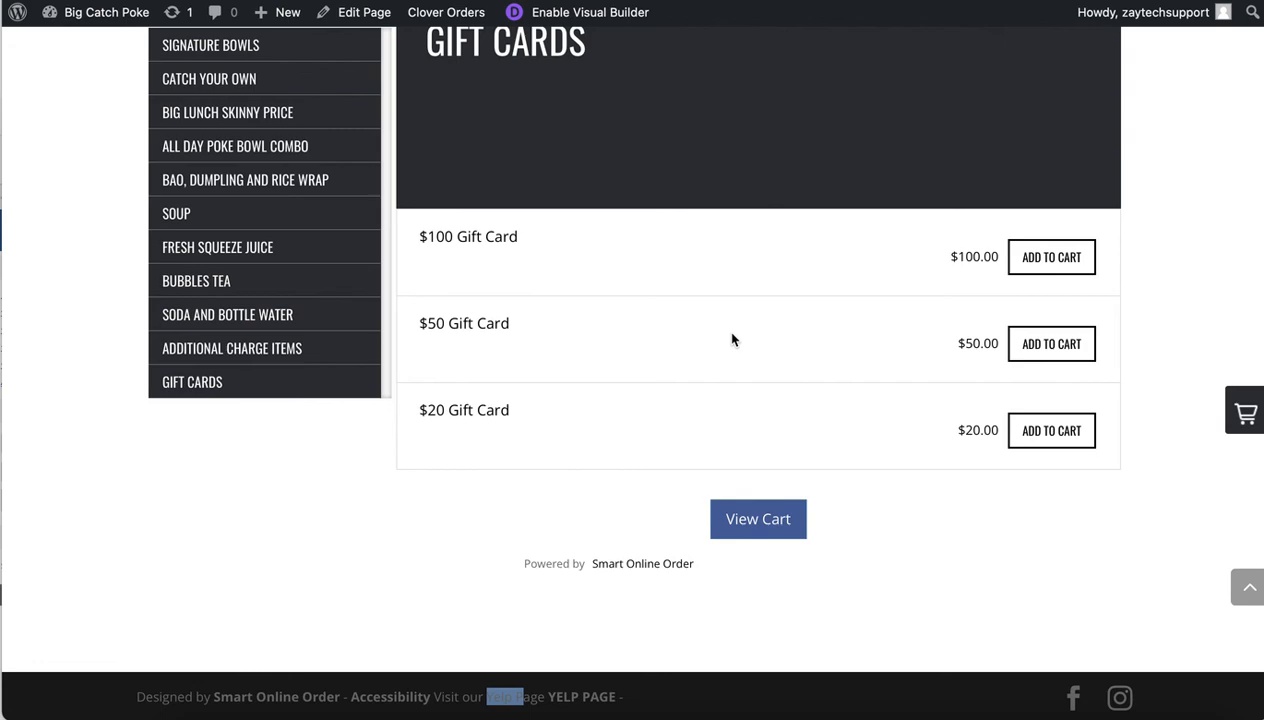
- Reload the live ordering page and check the Yelp link and social icons in its footer
{"action": "key", "text": "super+r"}
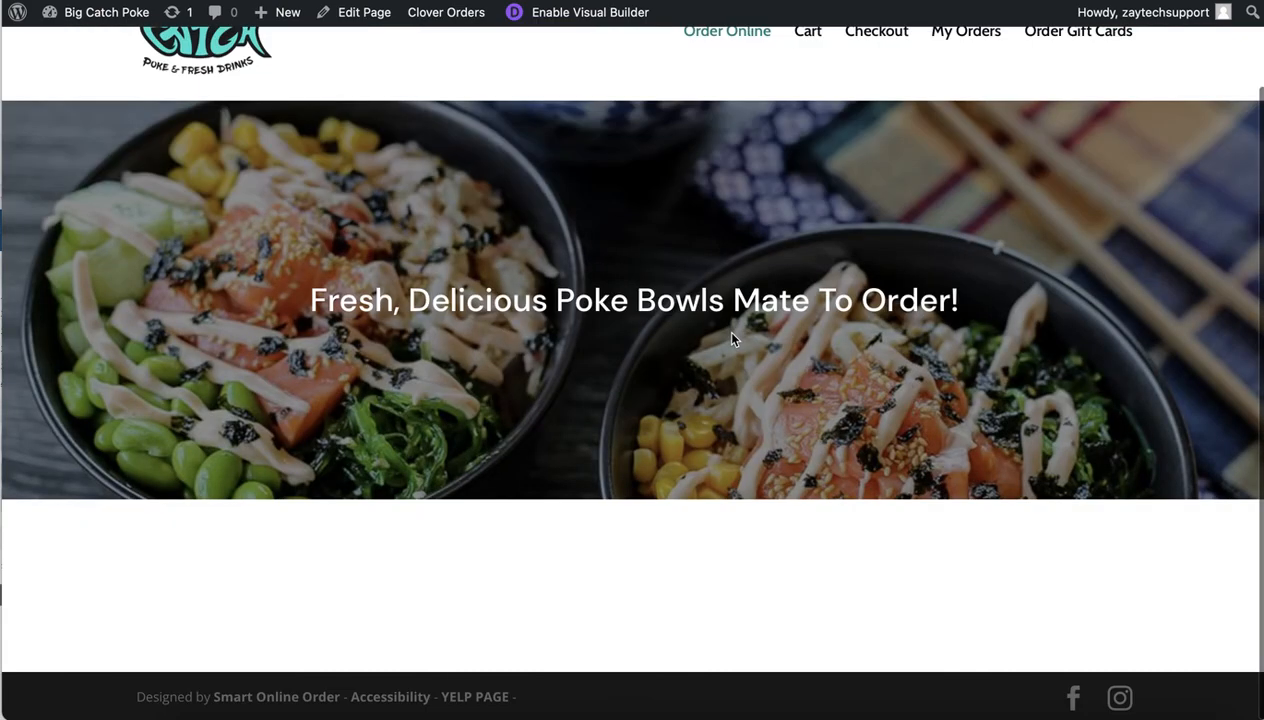
{"action": "scroll", "coordinate": [508, 600], "scroll_direction": "down", "scroll_amount": 20}
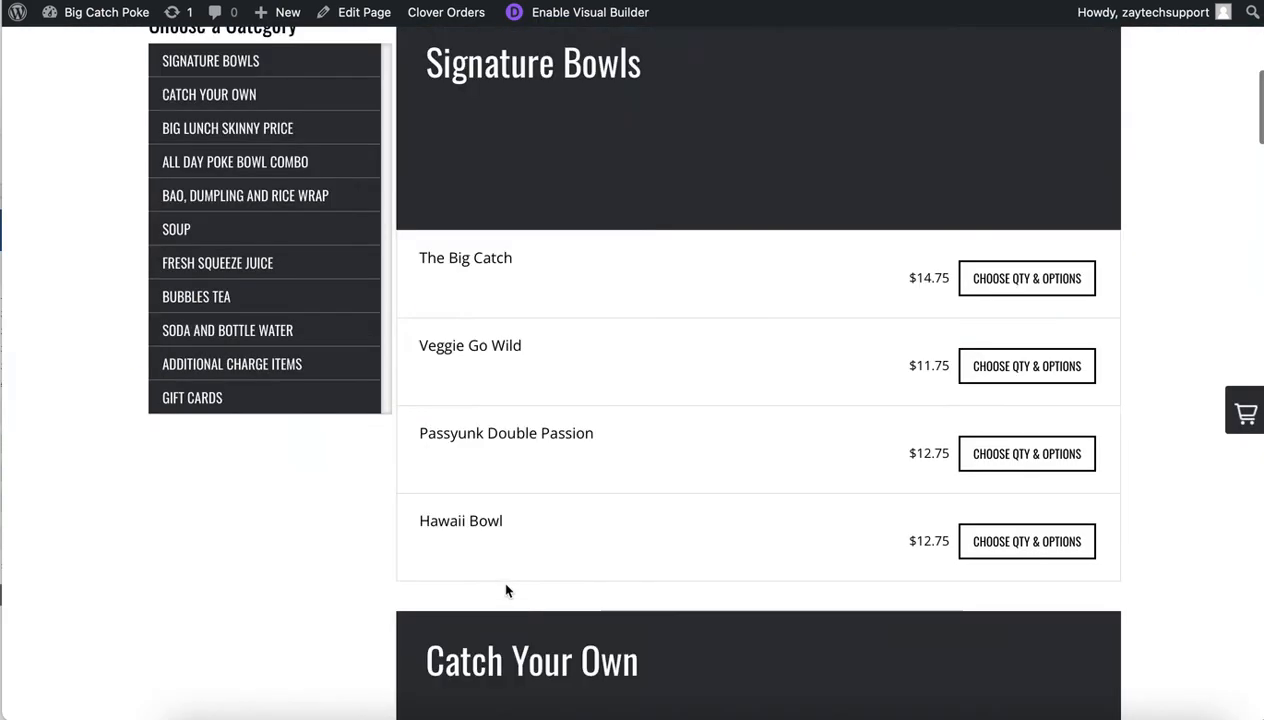
{"action": "scroll", "coordinate": [510, 590], "scroll_direction": "down", "scroll_amount": 10}
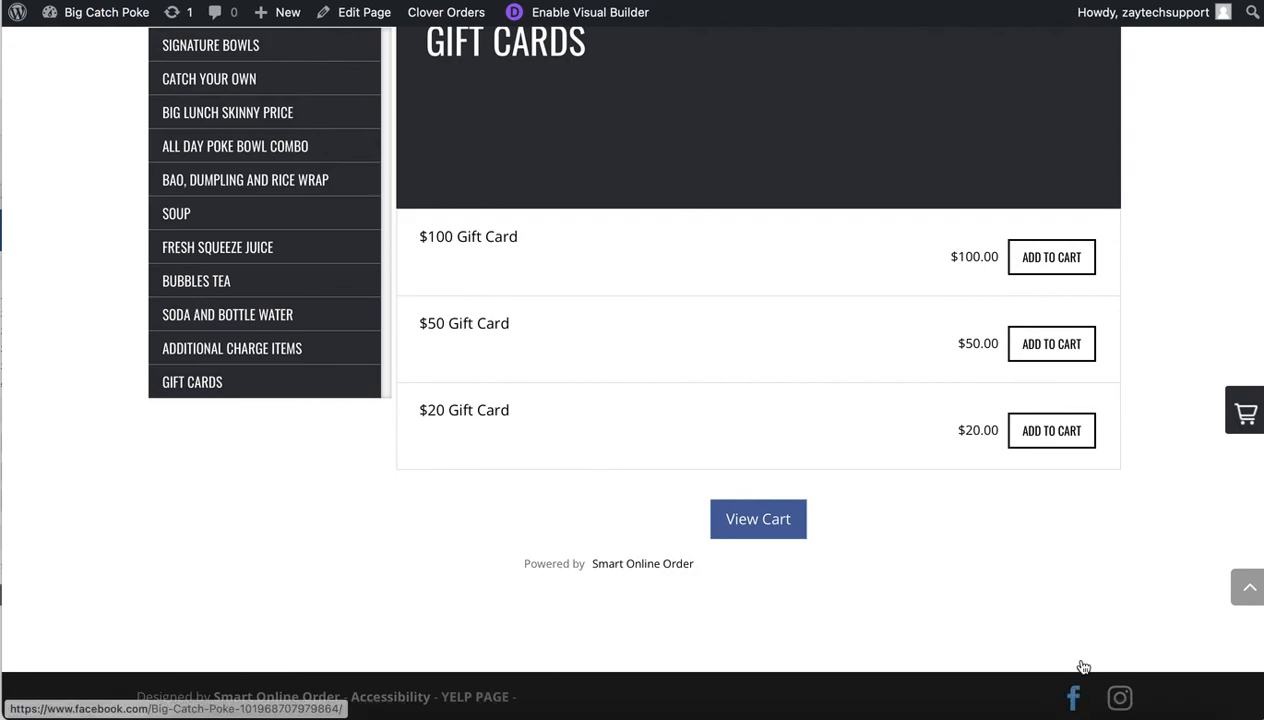
- Review the finished live ordering page, examining the header logo, social icons, banner and menu categories
{"action": "scroll", "coordinate": [656, 371], "scroll_direction": "up", "scroll_amount": 10}
{"action": "scroll", "coordinate": [656, 371], "scroll_direction": "up", "scroll_amount": 20}
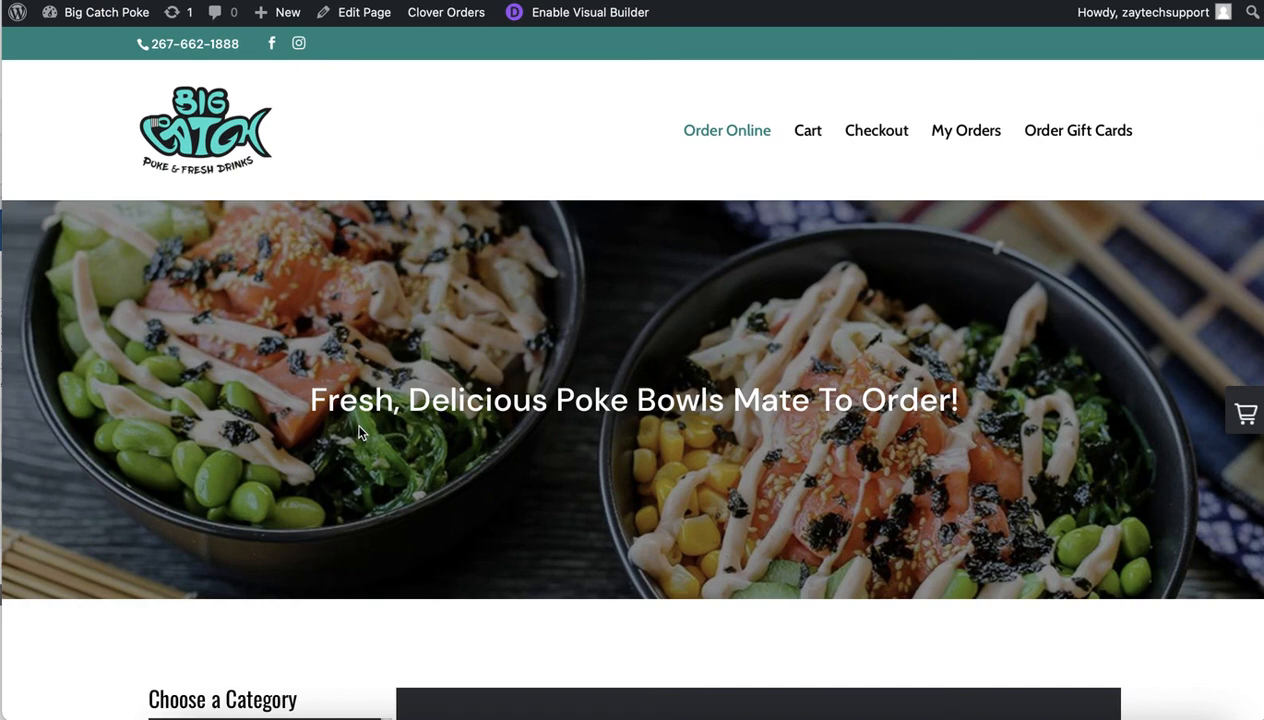
{"action": "scroll", "coordinate": [470, 487], "scroll_direction": "down", "scroll_amount": 5}
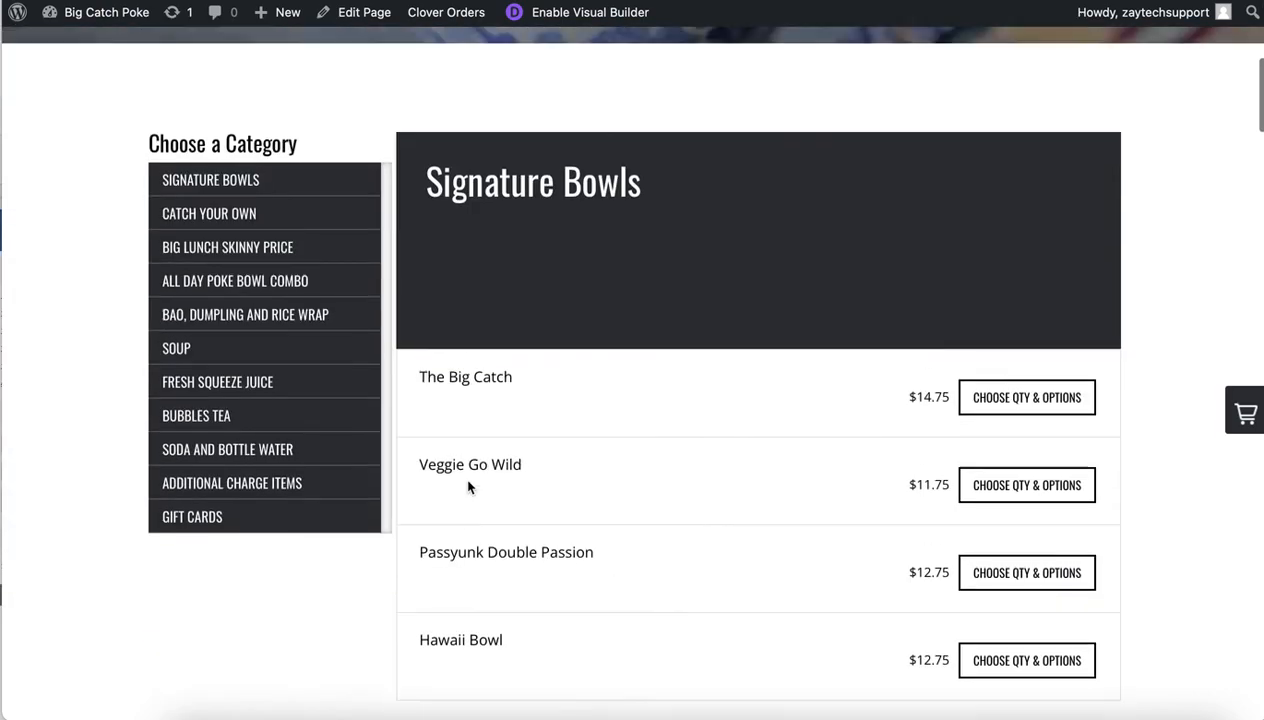
{"action": "scroll", "coordinate": [470, 487], "scroll_direction": "up", "scroll_amount": 5}
{"action": "scroll", "coordinate": [470, 487], "scroll_direction": "up", "scroll_amount": 2}
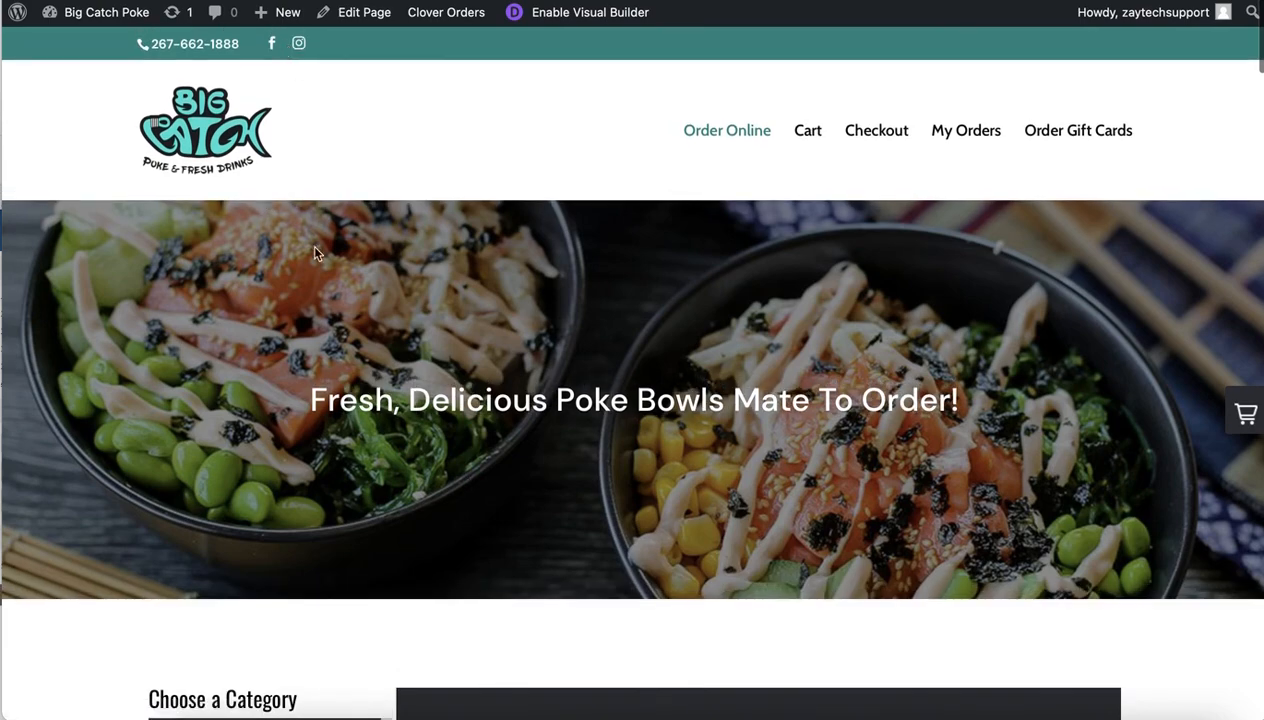
{"action": "scroll", "coordinate": [345, 498], "scroll_direction": "down", "scroll_amount": 2}
{"action": "scroll", "coordinate": [345, 498], "scroll_direction": "down", "scroll_amount": 15}
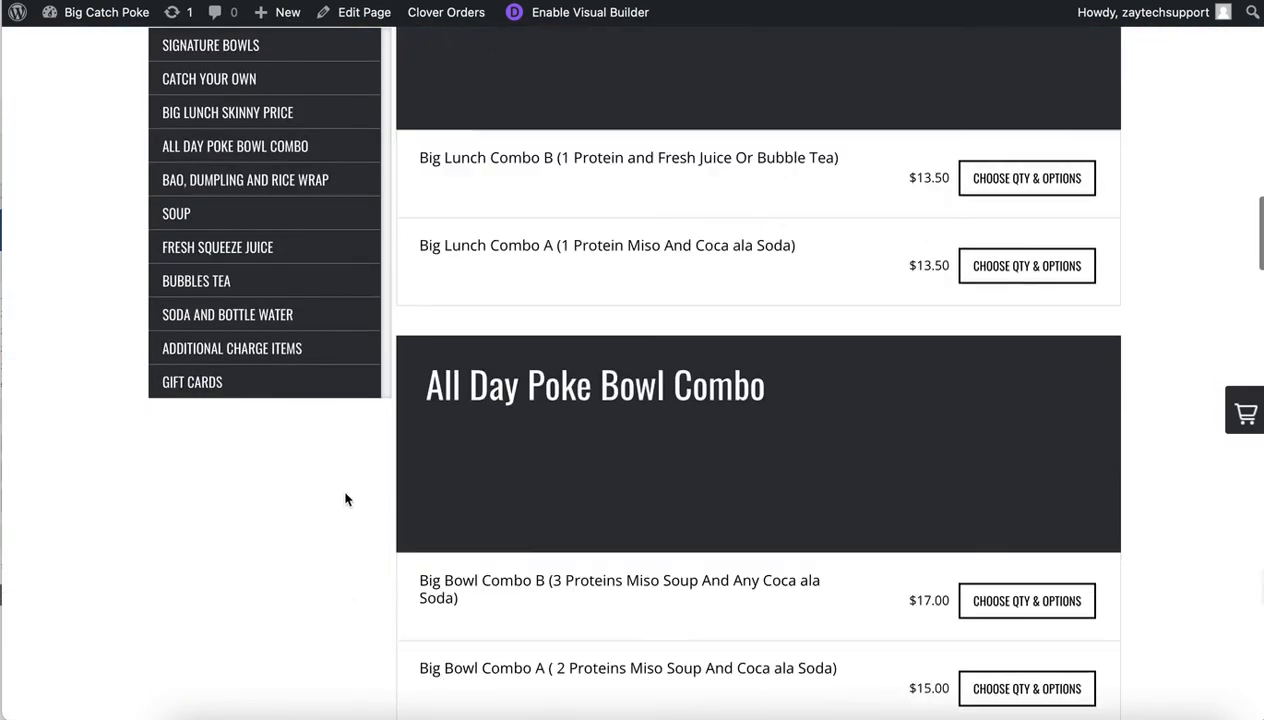
{"action": "scroll", "coordinate": [345, 498], "scroll_direction": "down", "scroll_amount": 20}
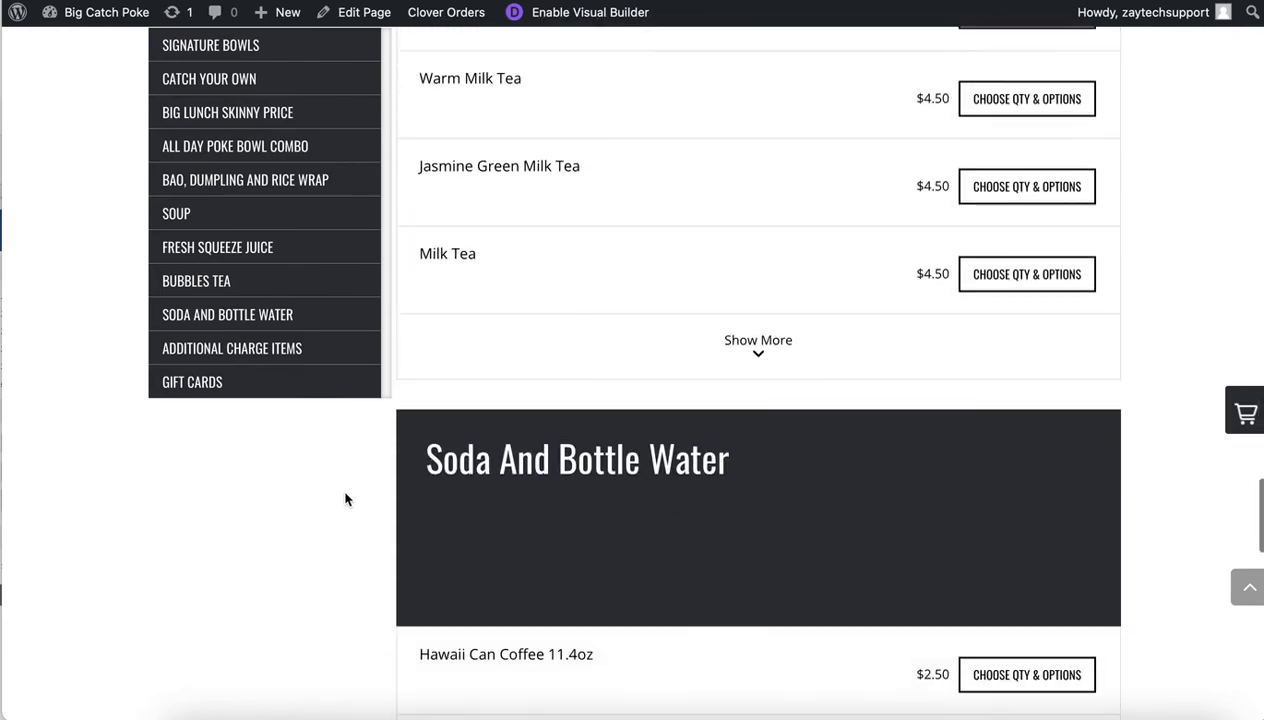
{"action": "scroll", "coordinate": [345, 498], "scroll_direction": "up", "scroll_amount": 20}
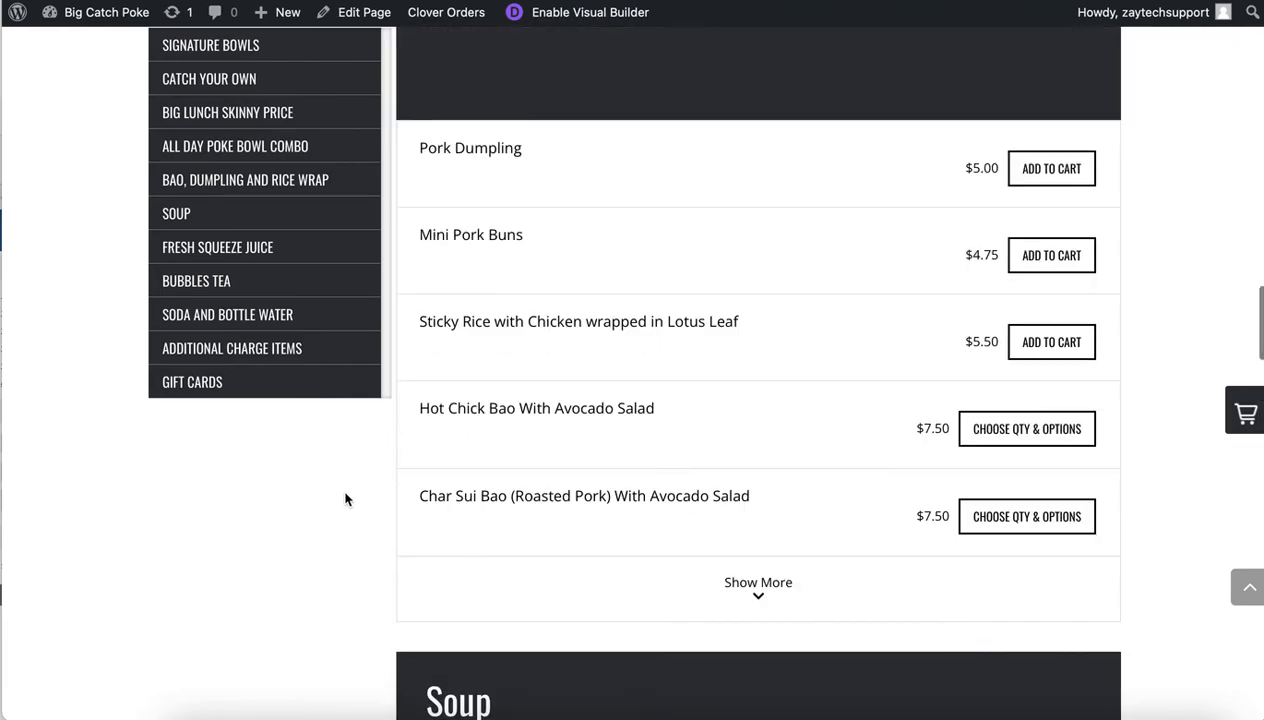
{"action": "scroll", "coordinate": [345, 498], "scroll_direction": "up", "scroll_amount": 3}
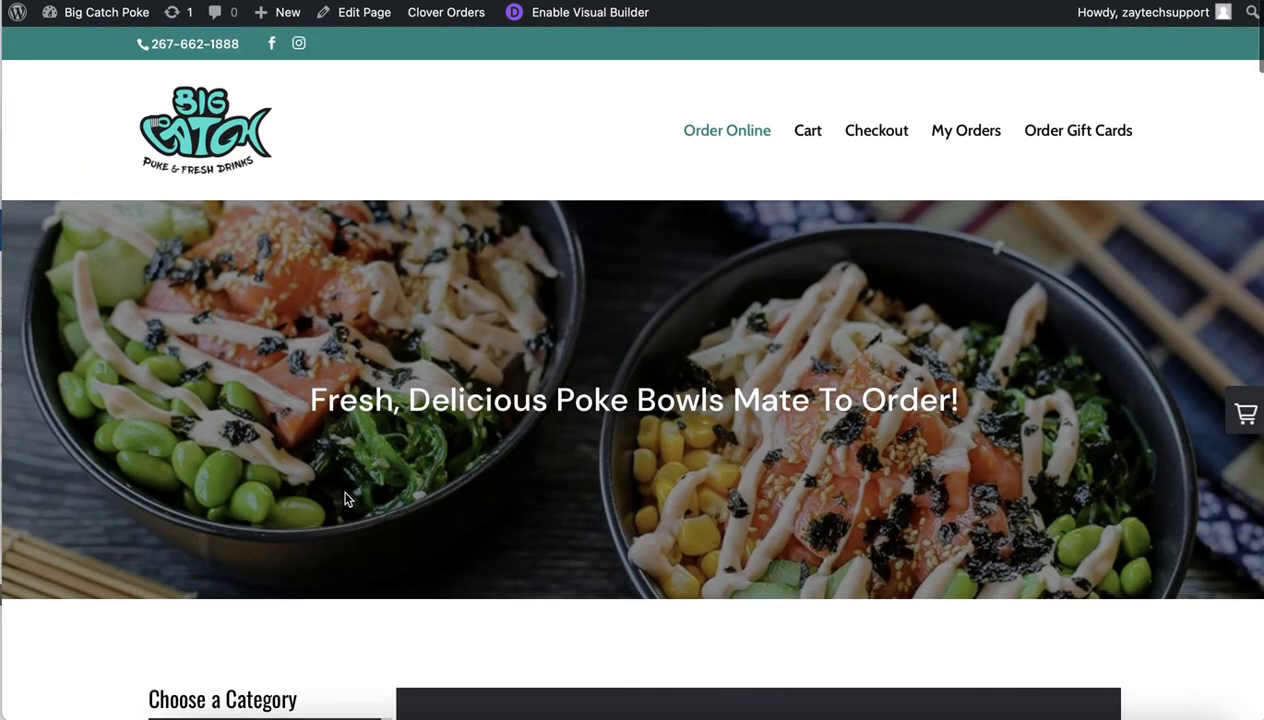